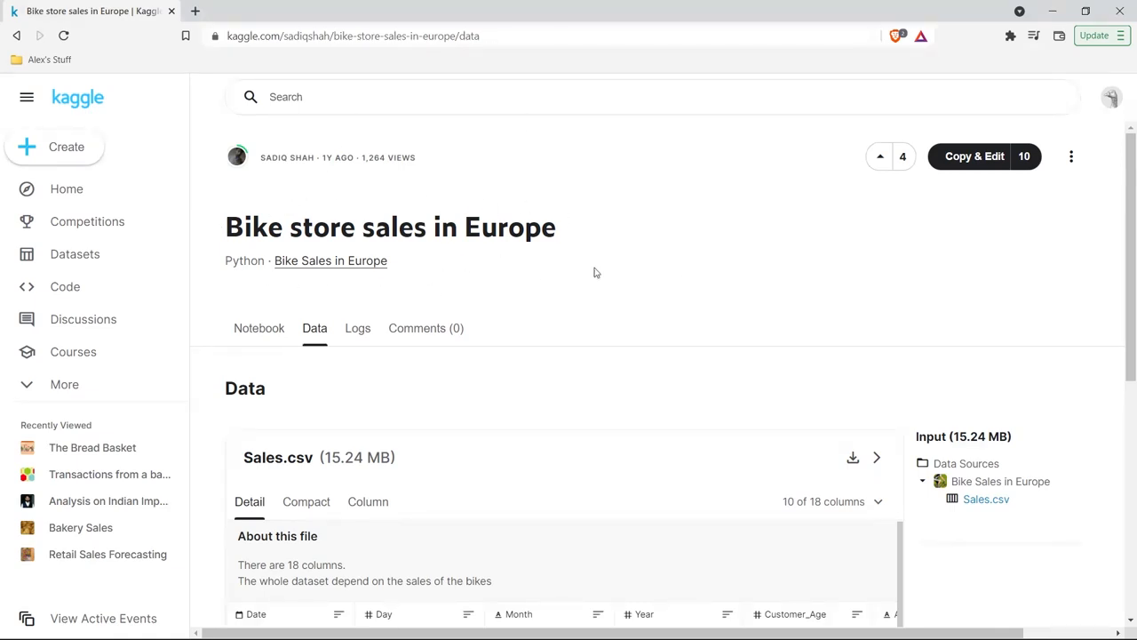
- Download the Sales.csv dataset from the Kaggle page, save the zip, and dismiss the download notification
scroll(595, 273, "down", 2)
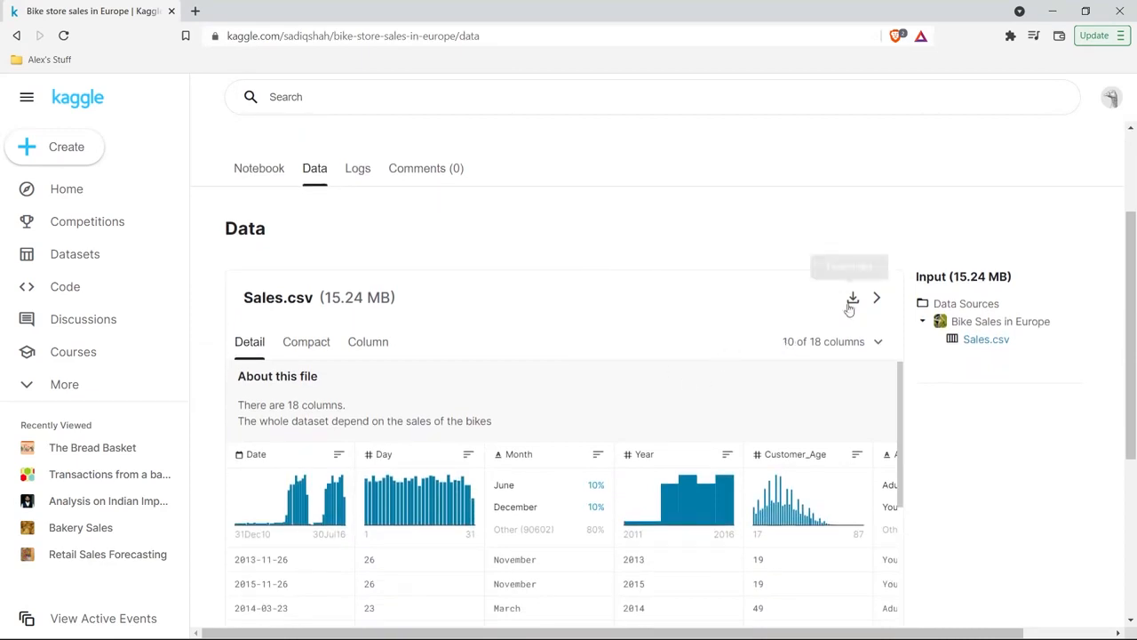
left_click(854, 300)
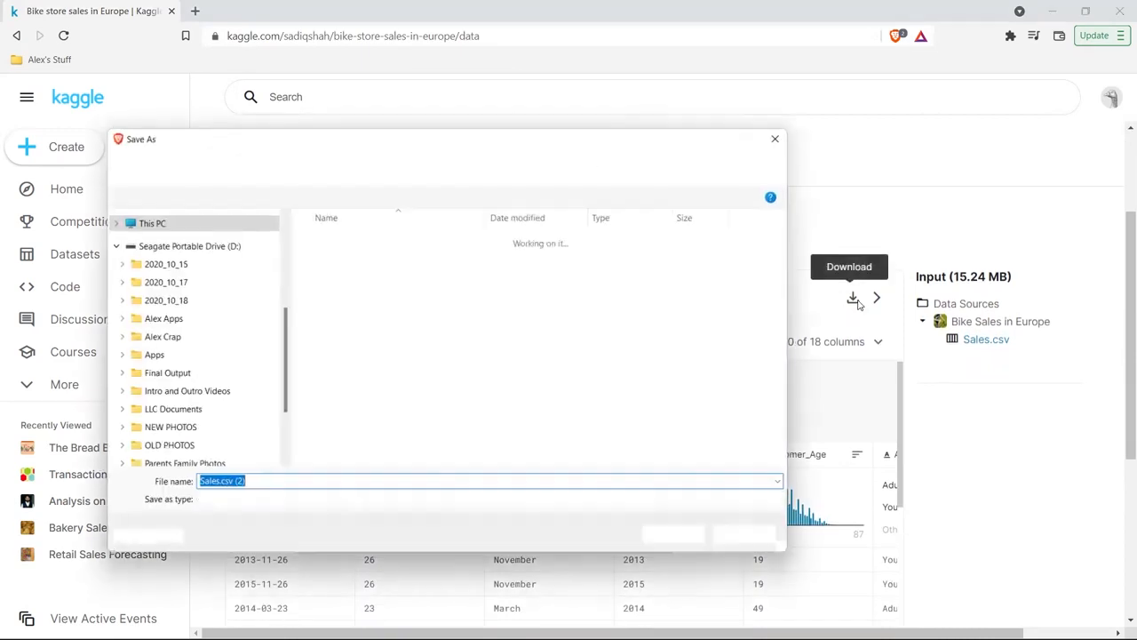
left_click(687, 544)
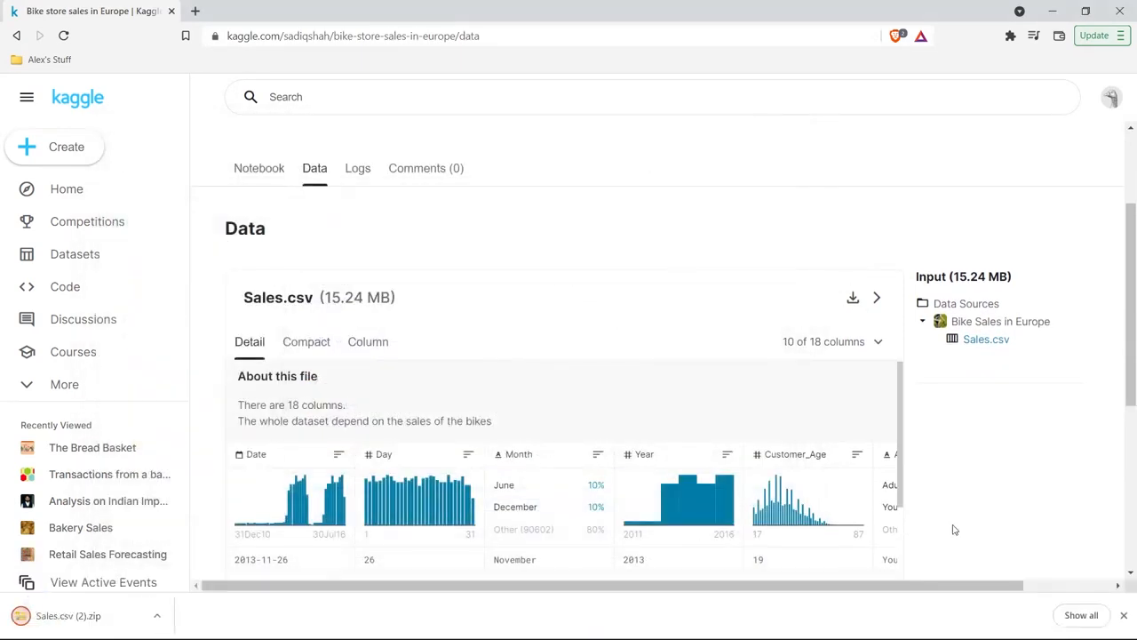
left_click(1124, 617)
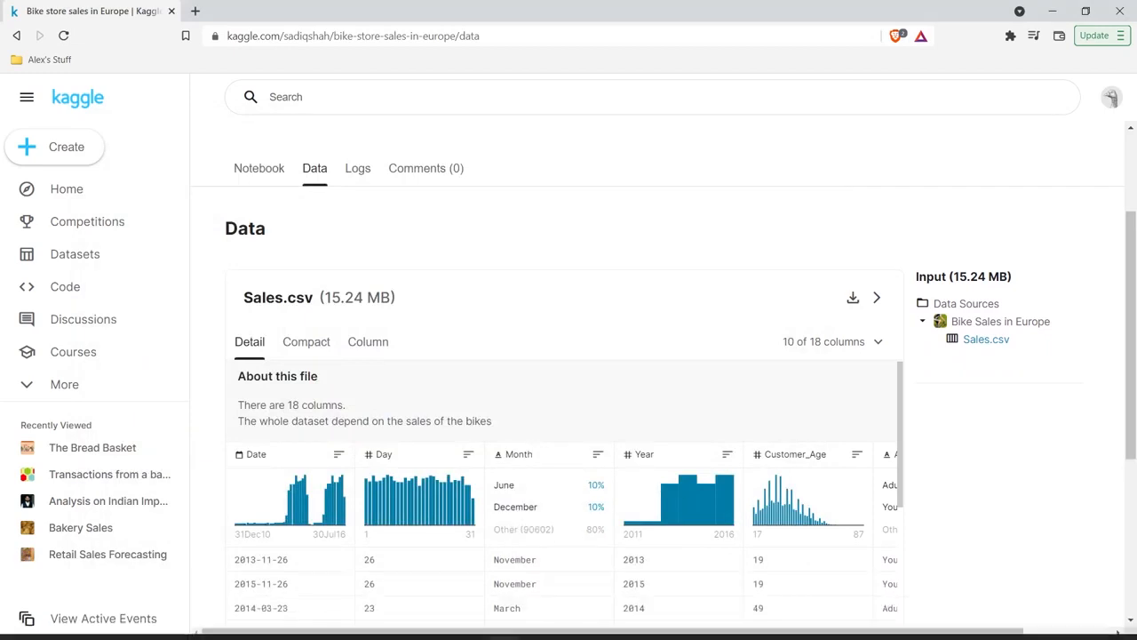
- Open the Sales file from the Sales.csv archive in the Downloads folder in Excel and maximize its window
mouse_move(548, 628)
left_click(453, 555)
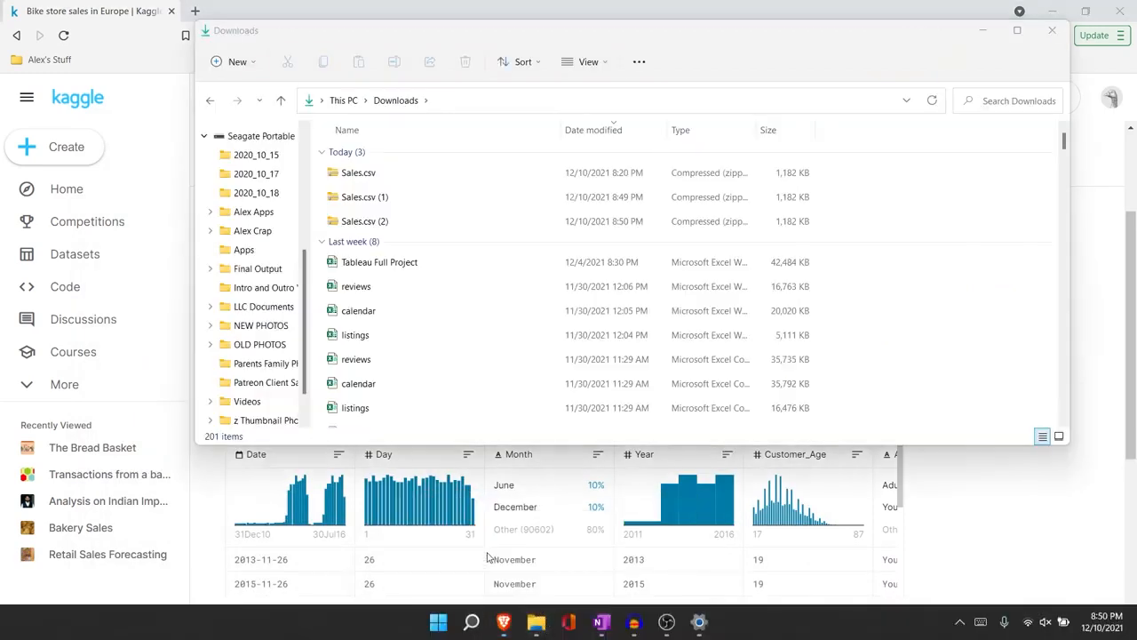
double_click(476, 175)
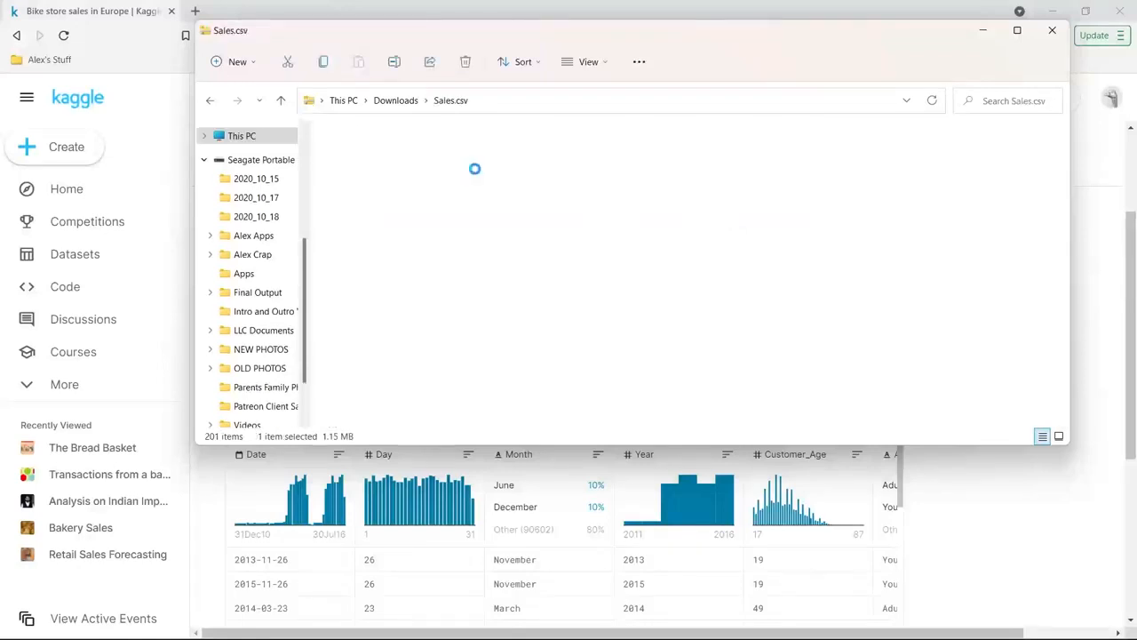
left_click(458, 160)
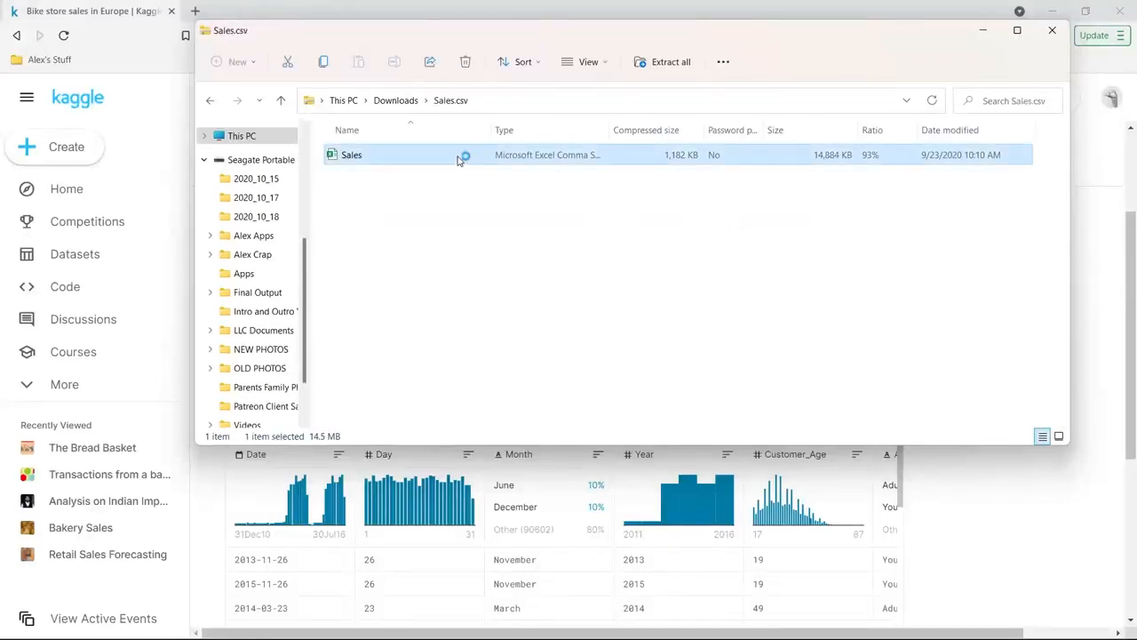
double_click(459, 160)
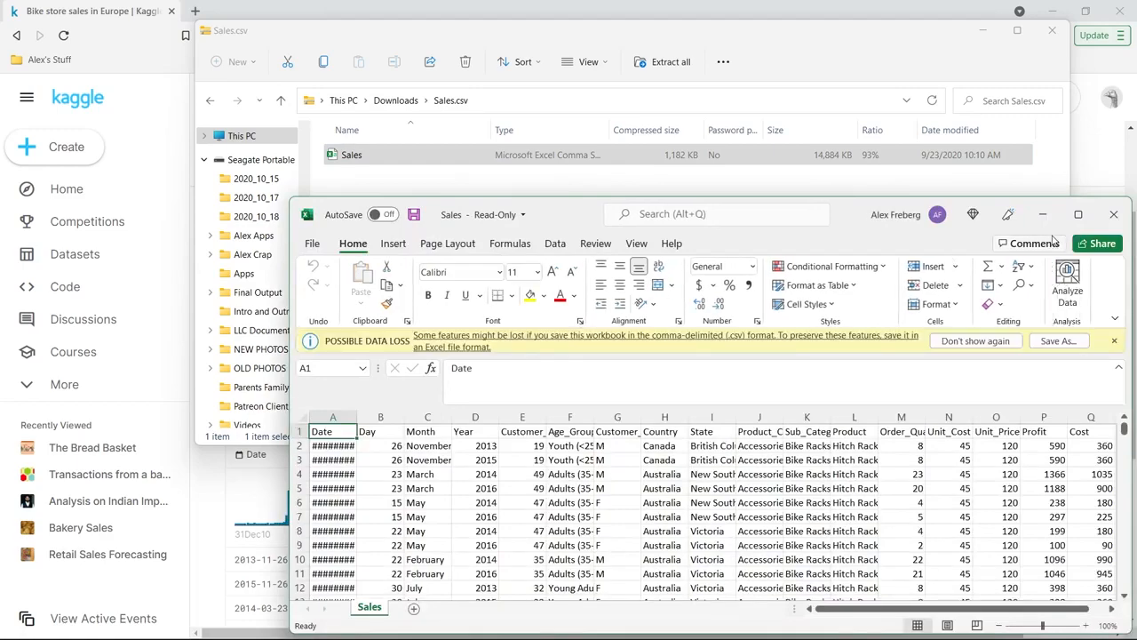
left_click(1079, 215)
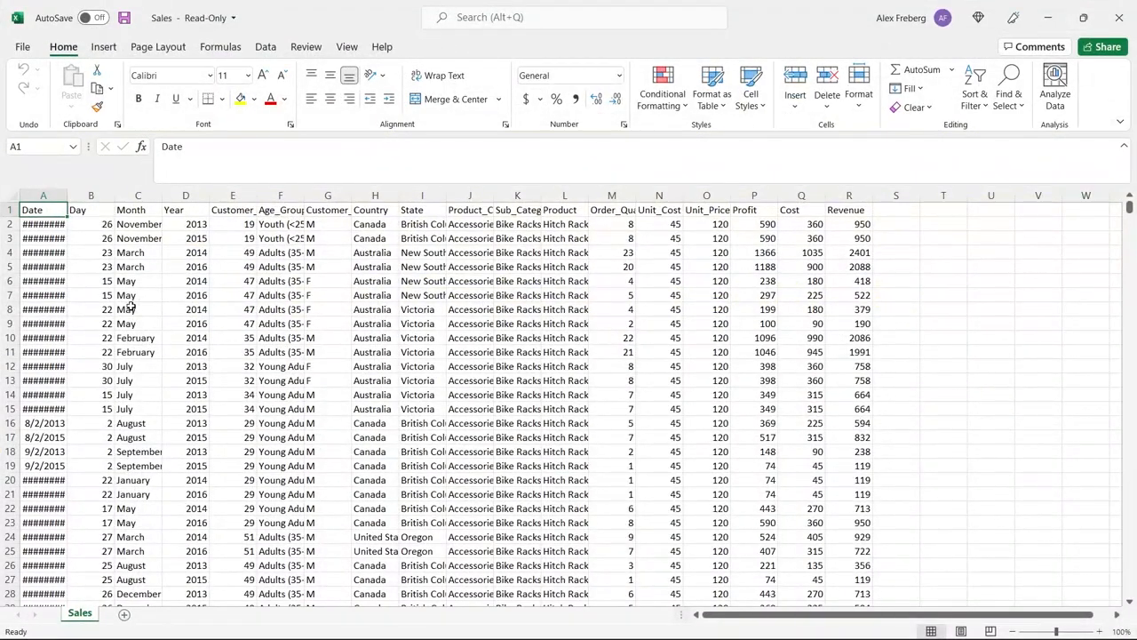
- Auto-fit the widths of all columns in the Sales sheet and clear the whole-sheet selection
left_click(13, 195)
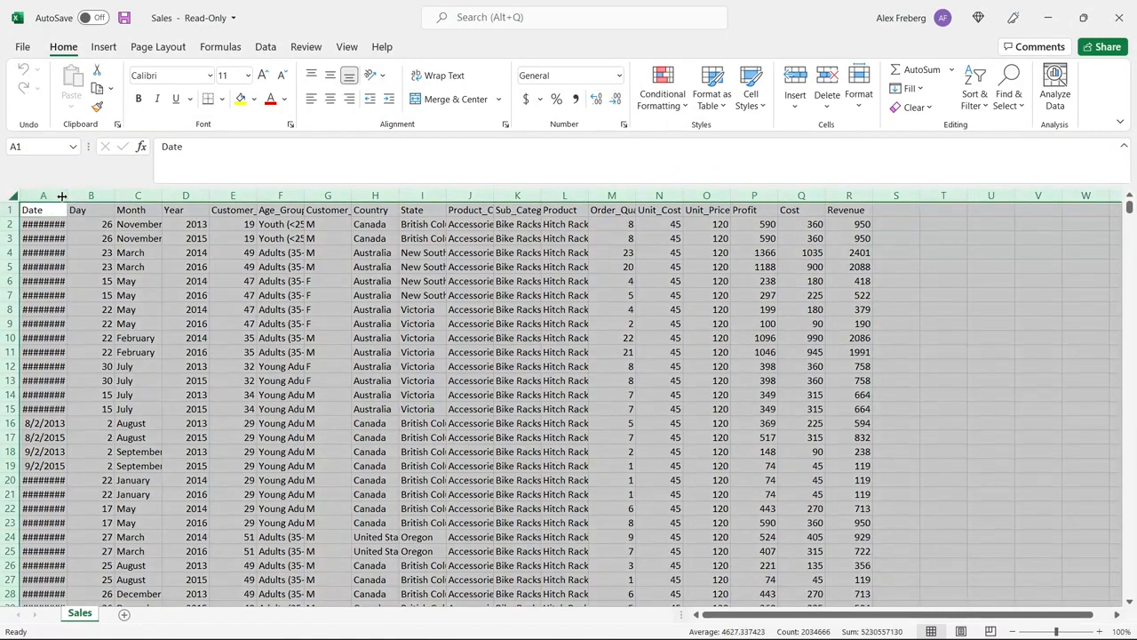
double_click(62, 196)
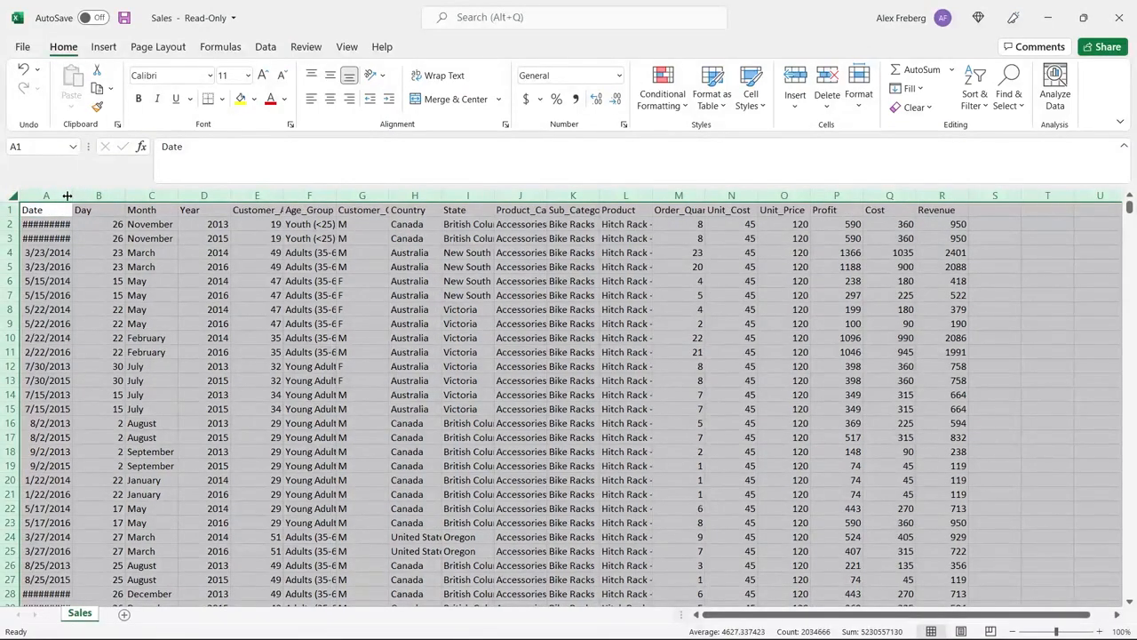
double_click(66, 195)
left_click(115, 252)
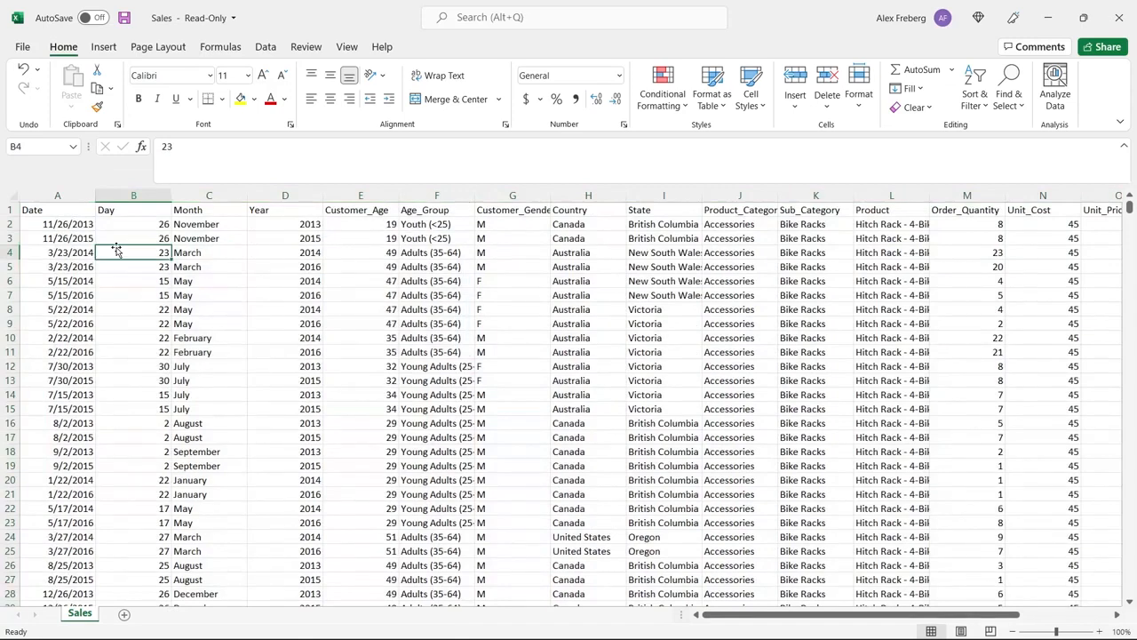
- Review the dataset's column headers from Date through Revenue, including the product category, order quantity, unit price, profit and cost fields
left_click(58, 210)
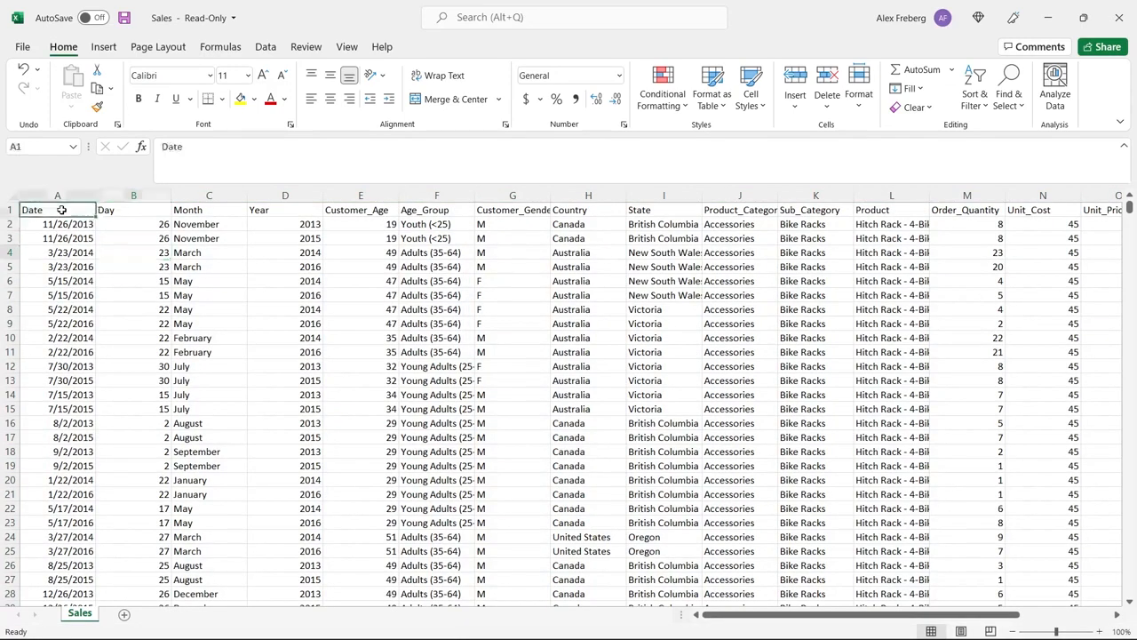
scroll(299, 269, "right", 3)
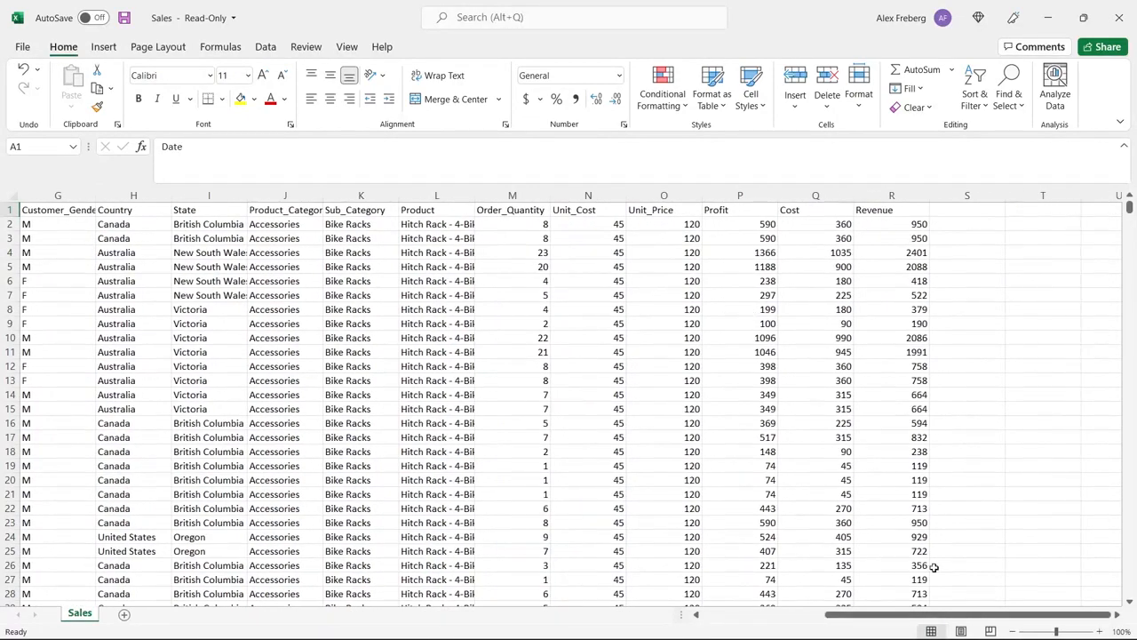
left_click_drag(951, 617, 915, 622)
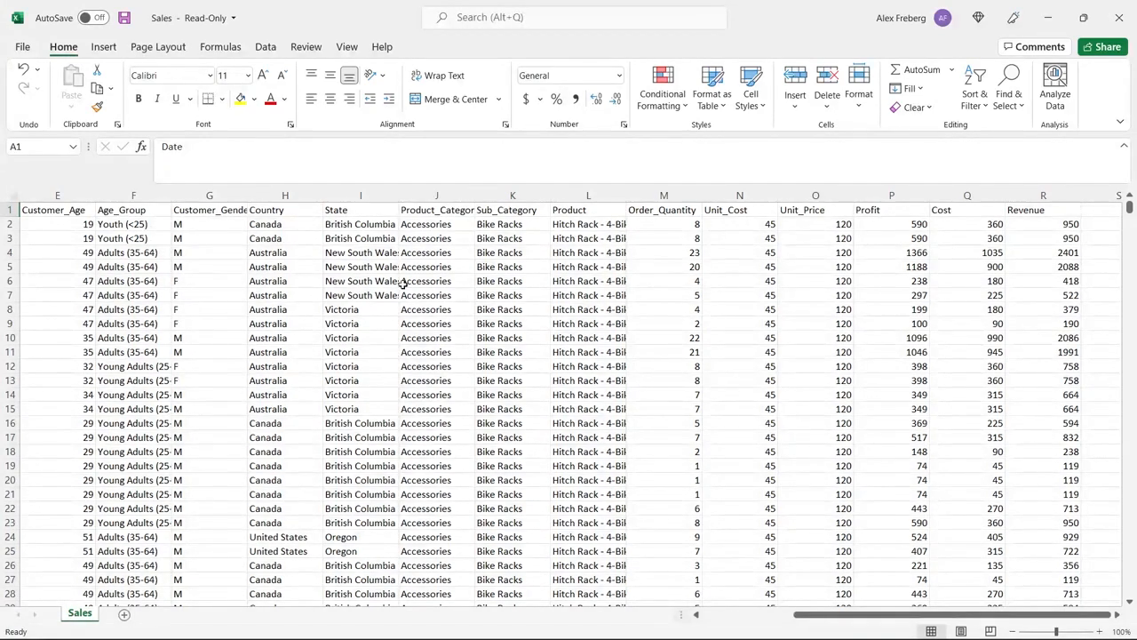
left_click(437, 214)
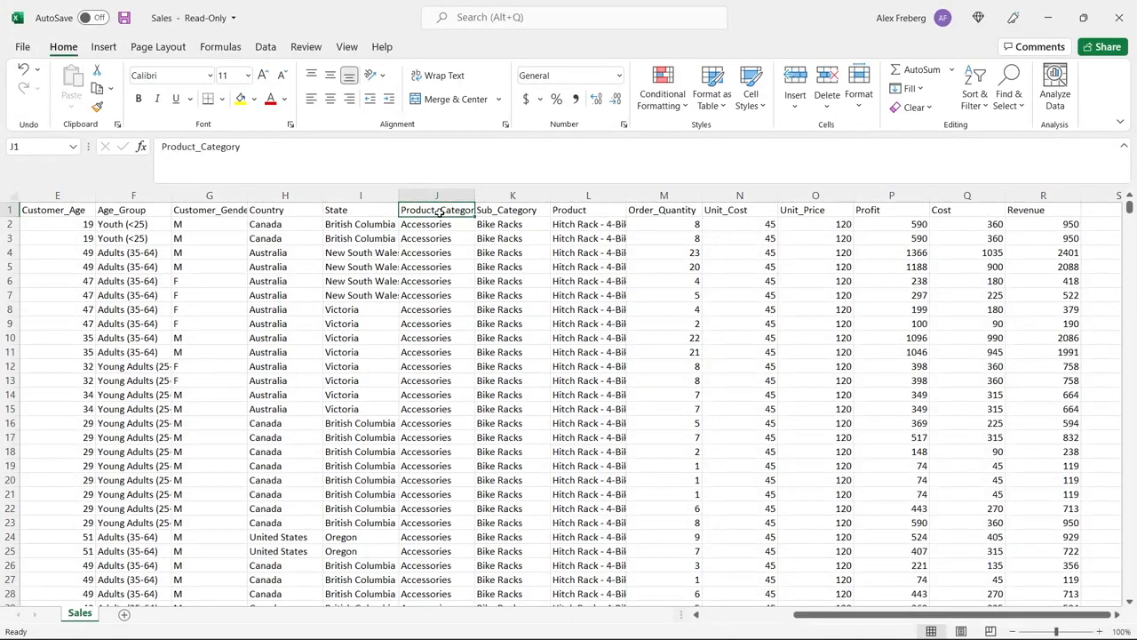
left_click(515, 213)
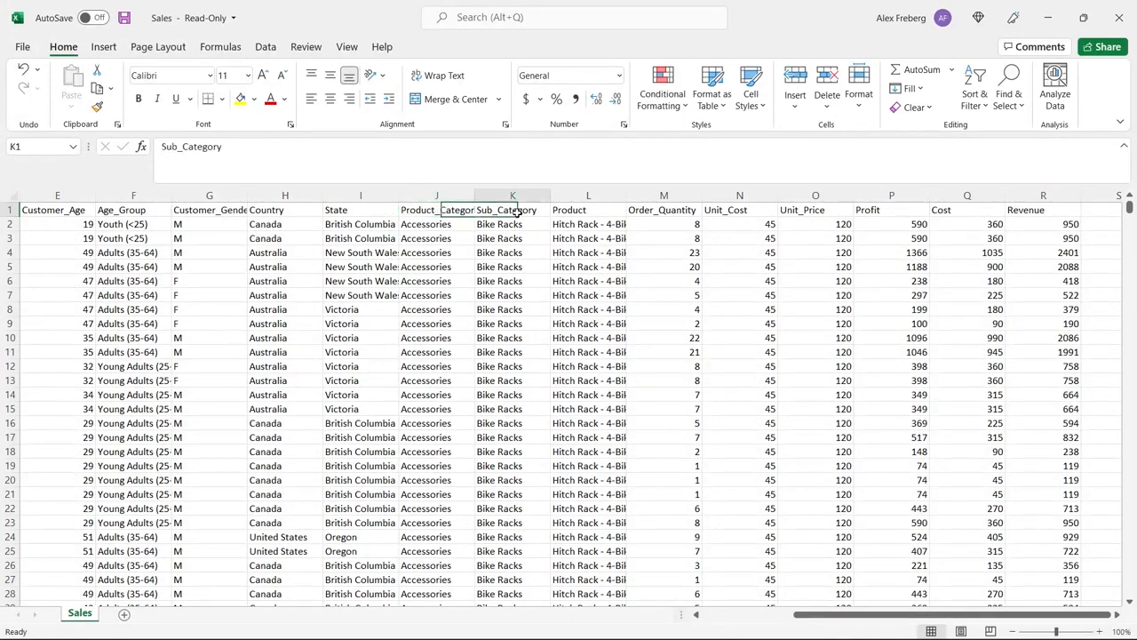
left_click(601, 212)
left_click_drag(858, 615, 882, 621)
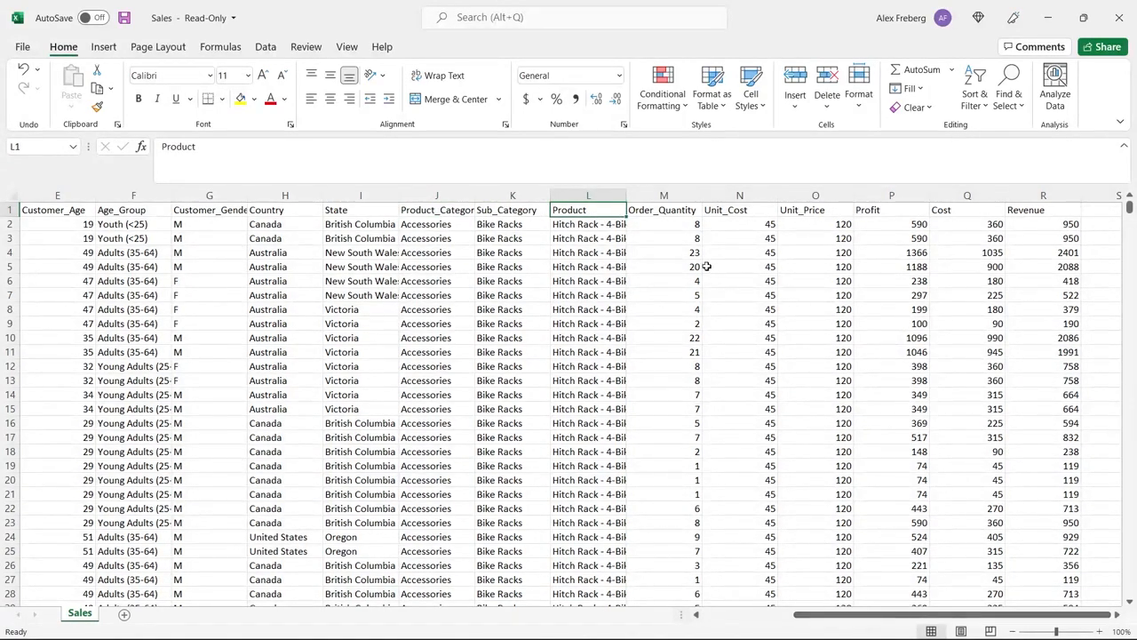
left_click(682, 209)
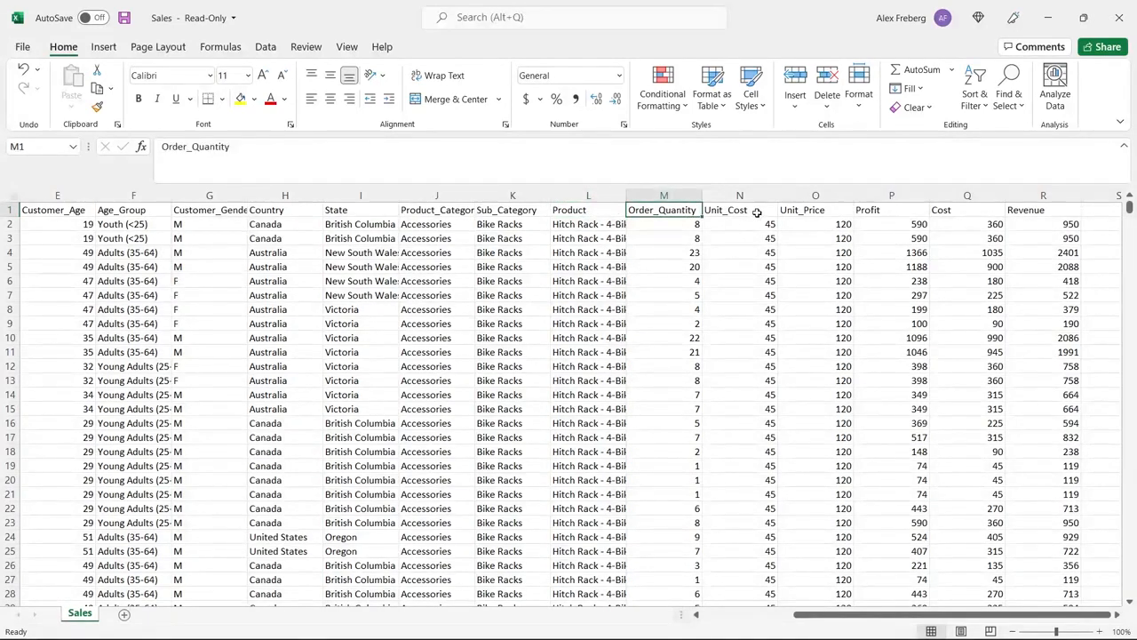
left_click(756, 211)
left_click(804, 209)
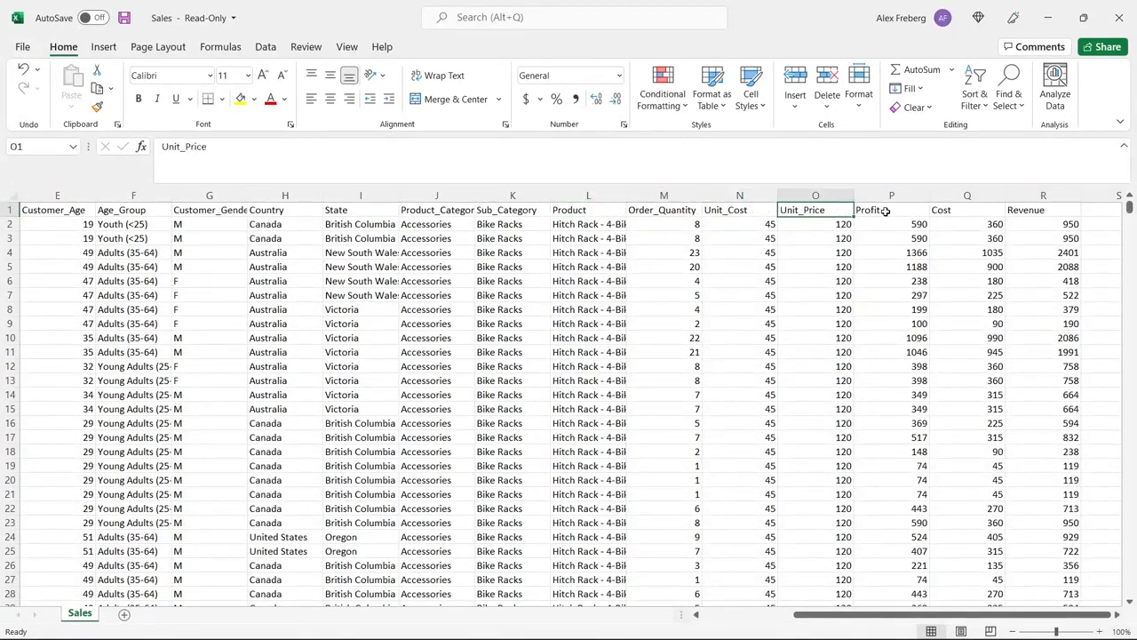
left_click(922, 209)
left_click(966, 210)
left_click(1049, 215)
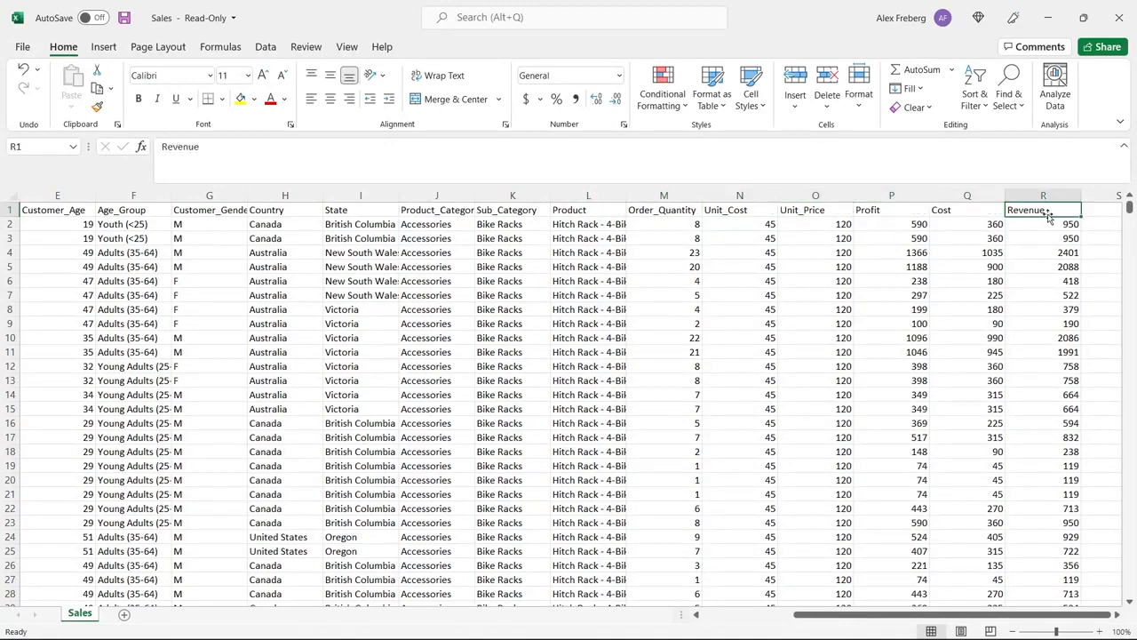
left_click(691, 336)
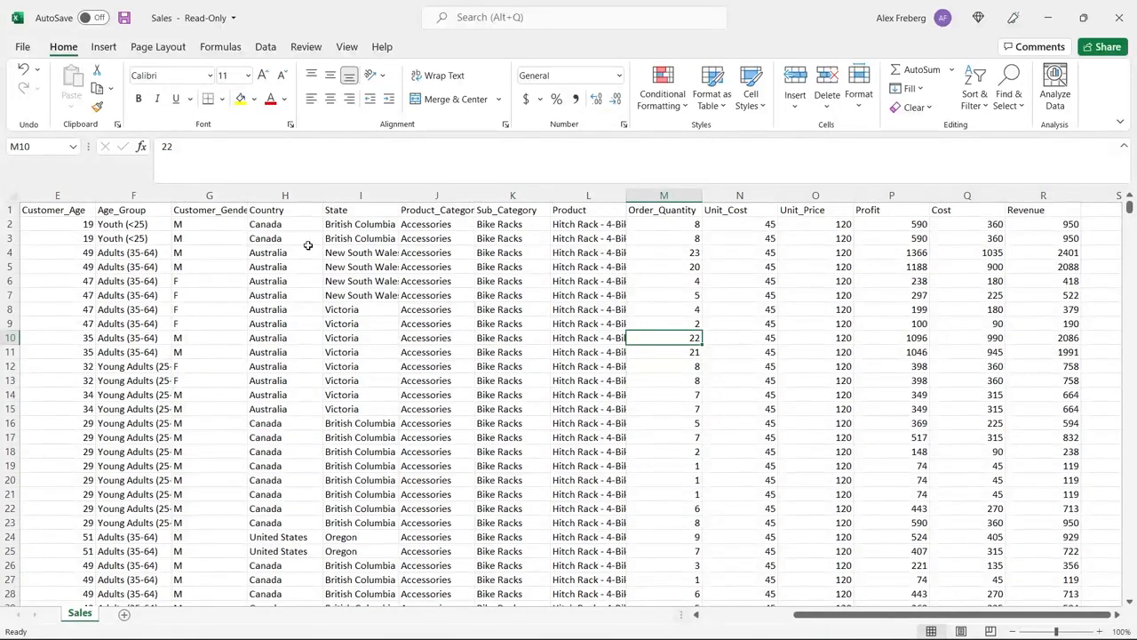
- Browse the recommended PivotTables, preview Sum of Cost by State (+), and leave without inserting one
left_click(103, 47)
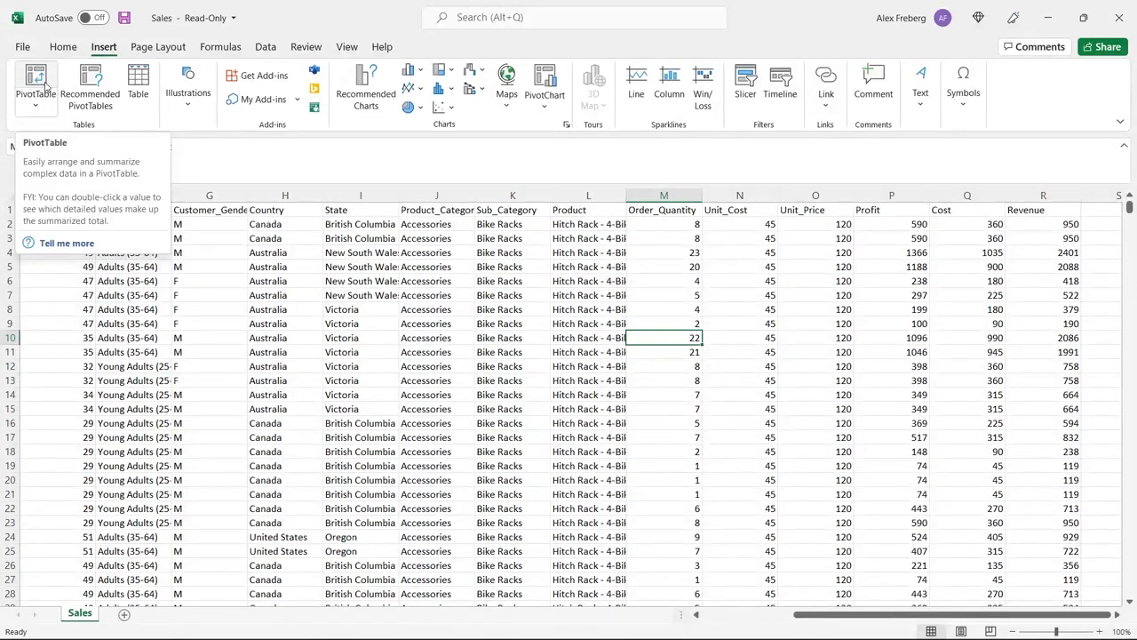
left_click(93, 86)
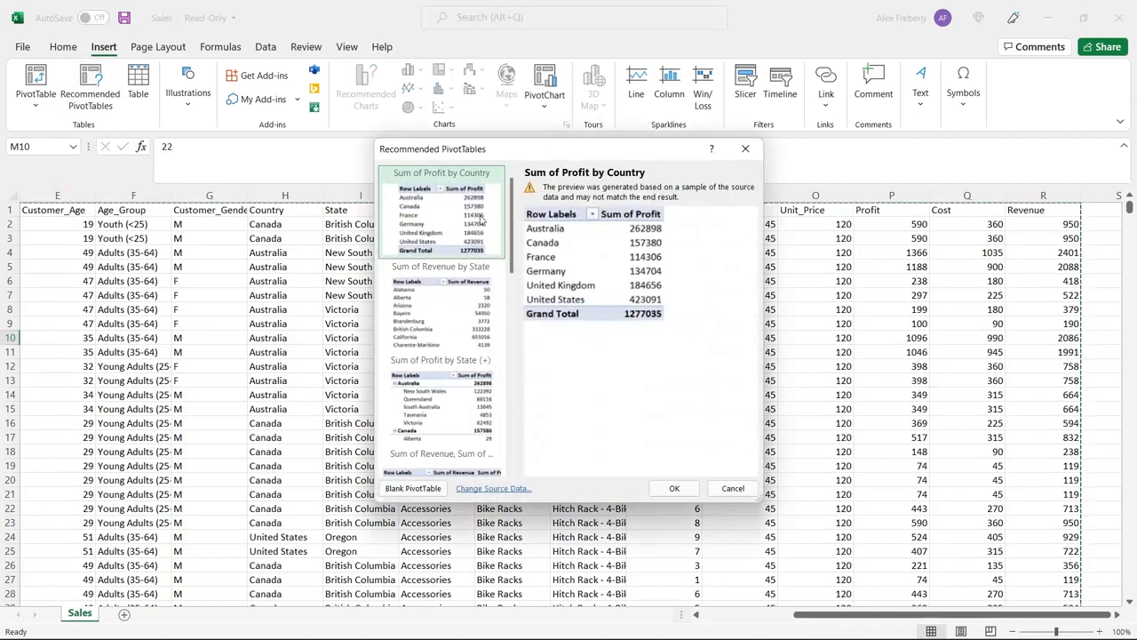
scroll(447, 222, "down", 3)
left_click_drag(512, 283, 510, 345)
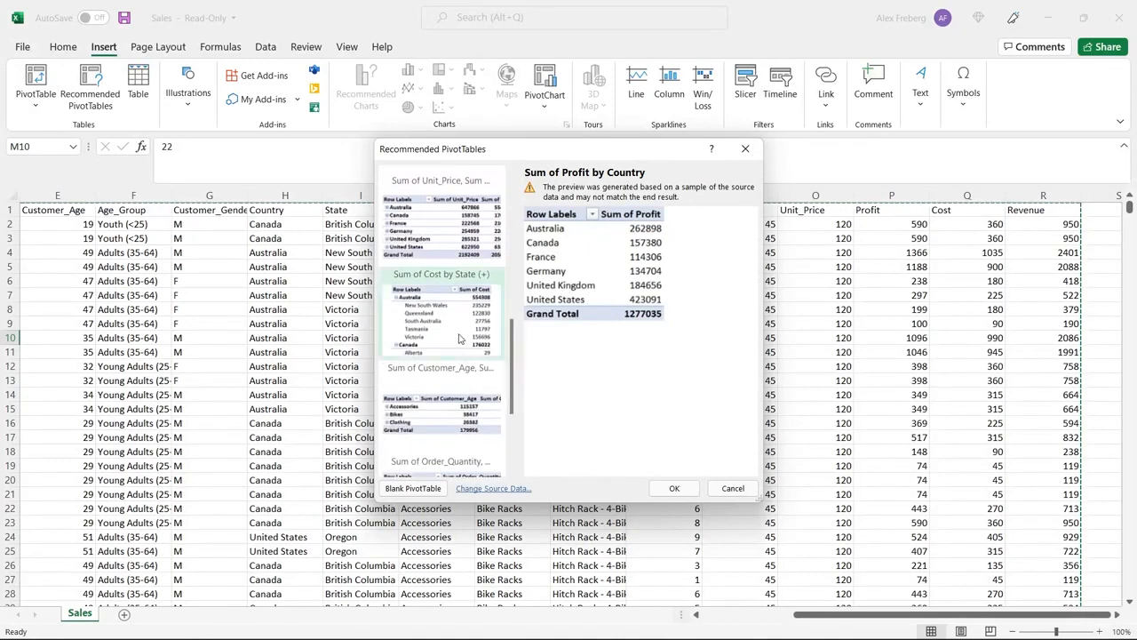
left_click(461, 339)
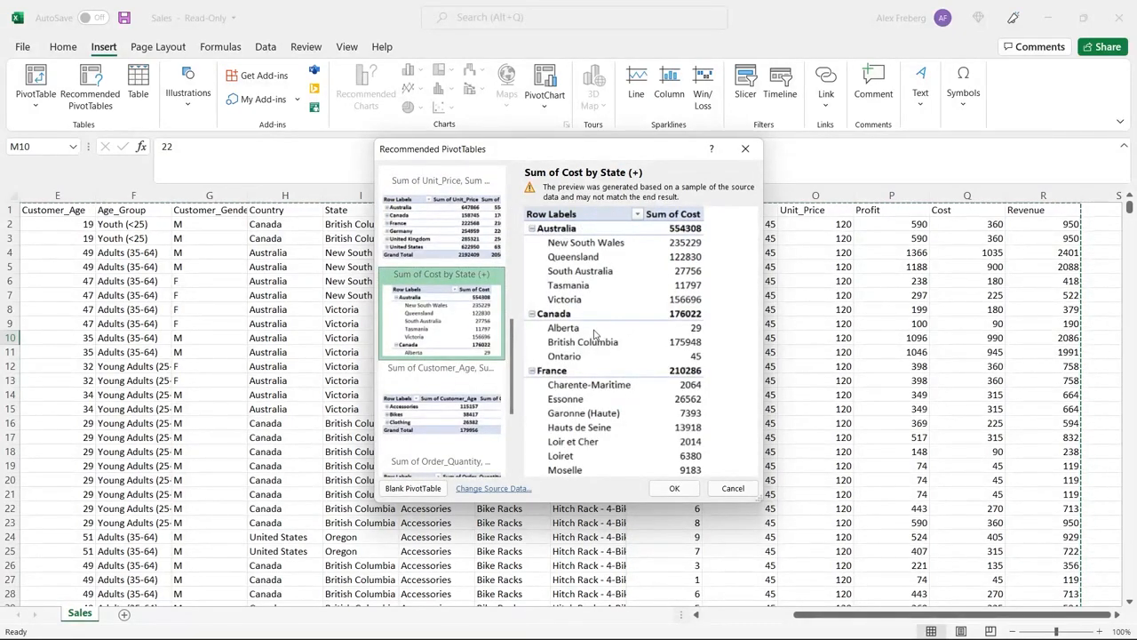
left_click(728, 486)
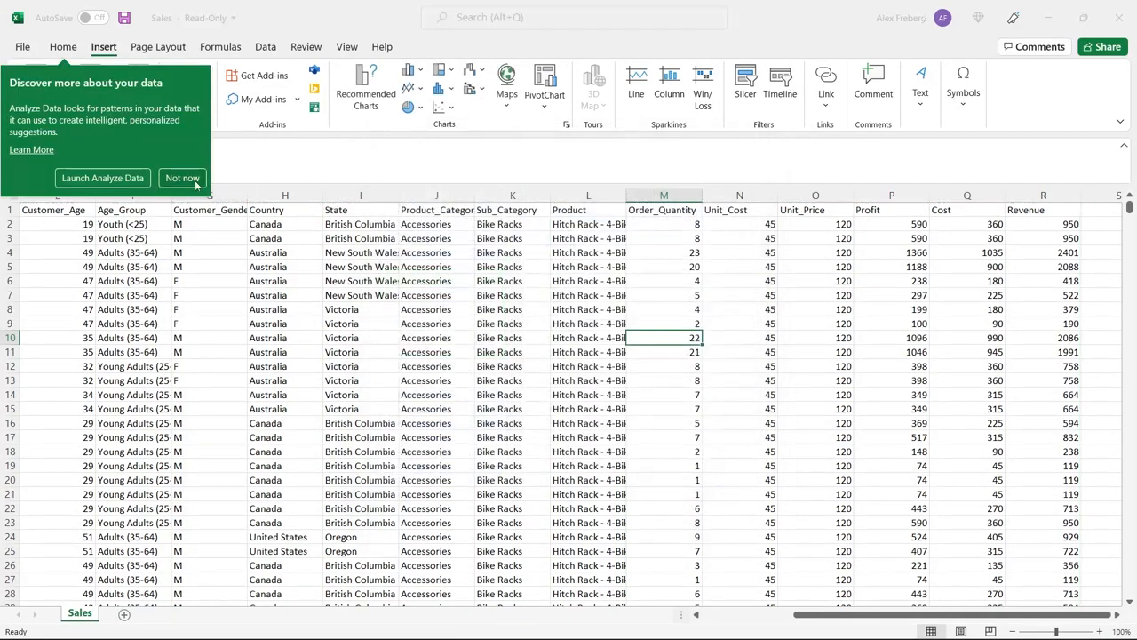
left_click(183, 179)
- Insert a PivotTable on a new worksheet, reselecting the full data range Sales!$A$1:$R$113037 as its source
left_click(34, 80)
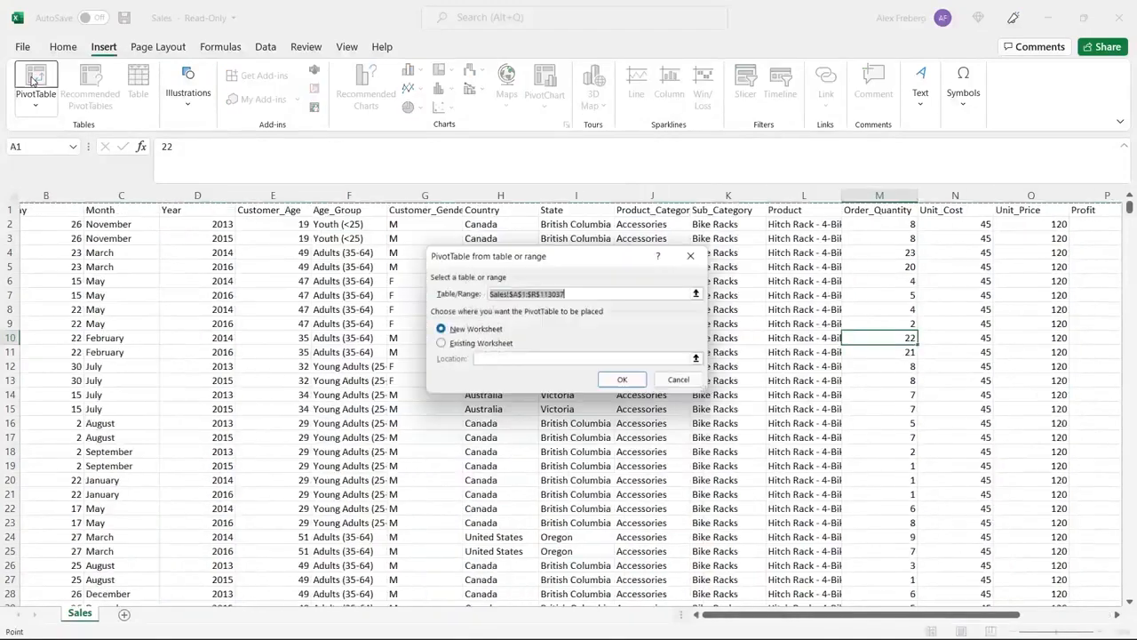
scroll(178, 238, "right", 6)
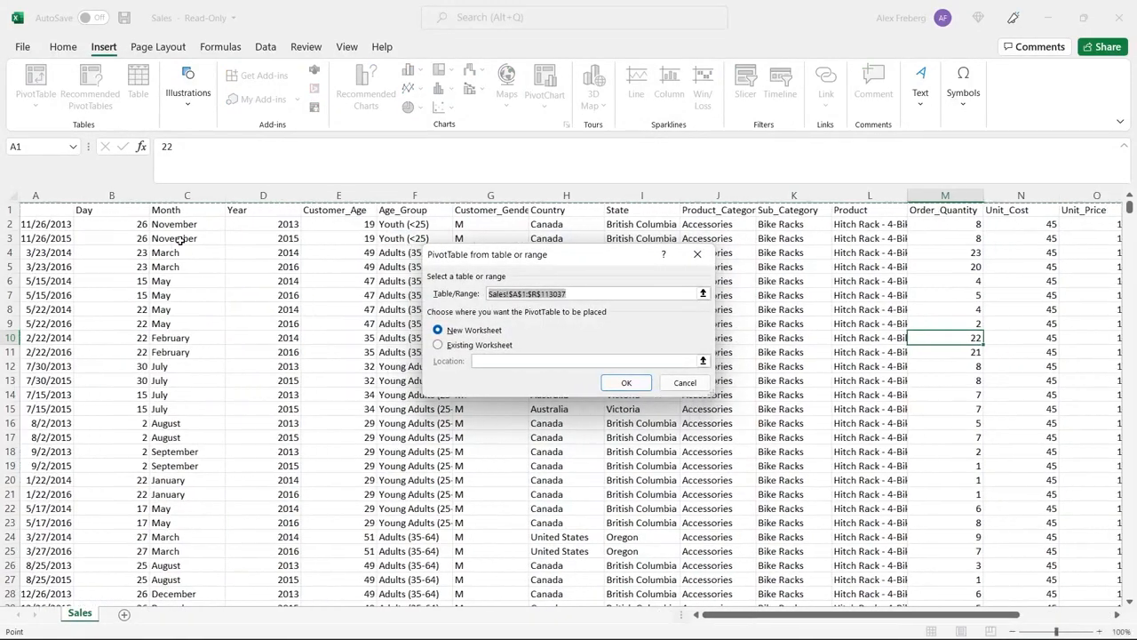
scroll(177, 238, "left", 6)
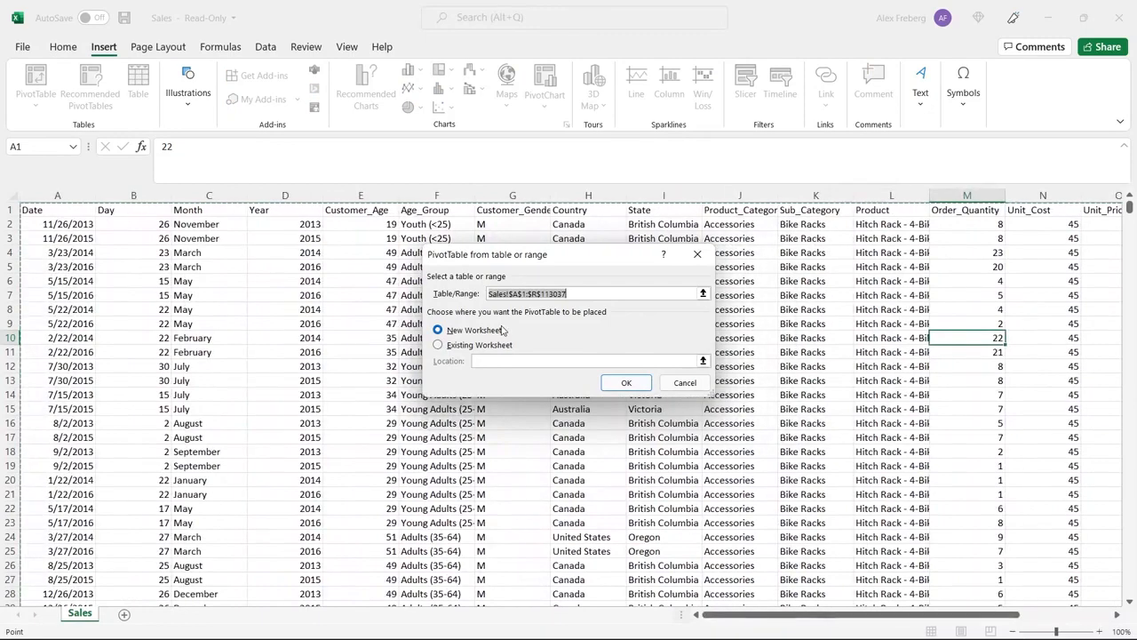
key("BackSpace")
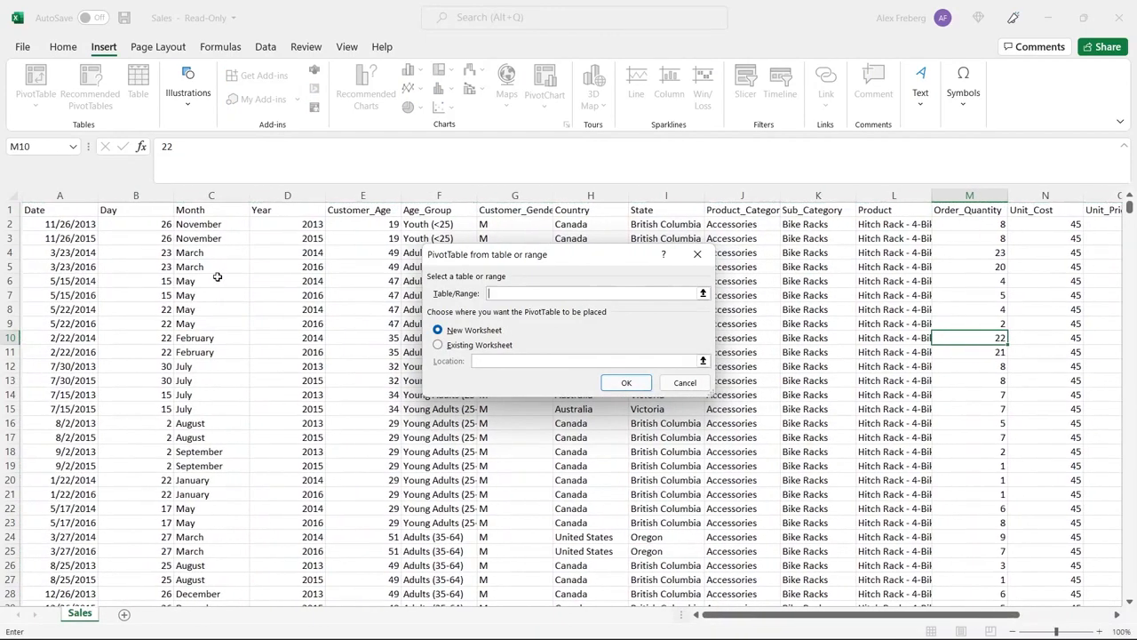
left_click(50, 210)
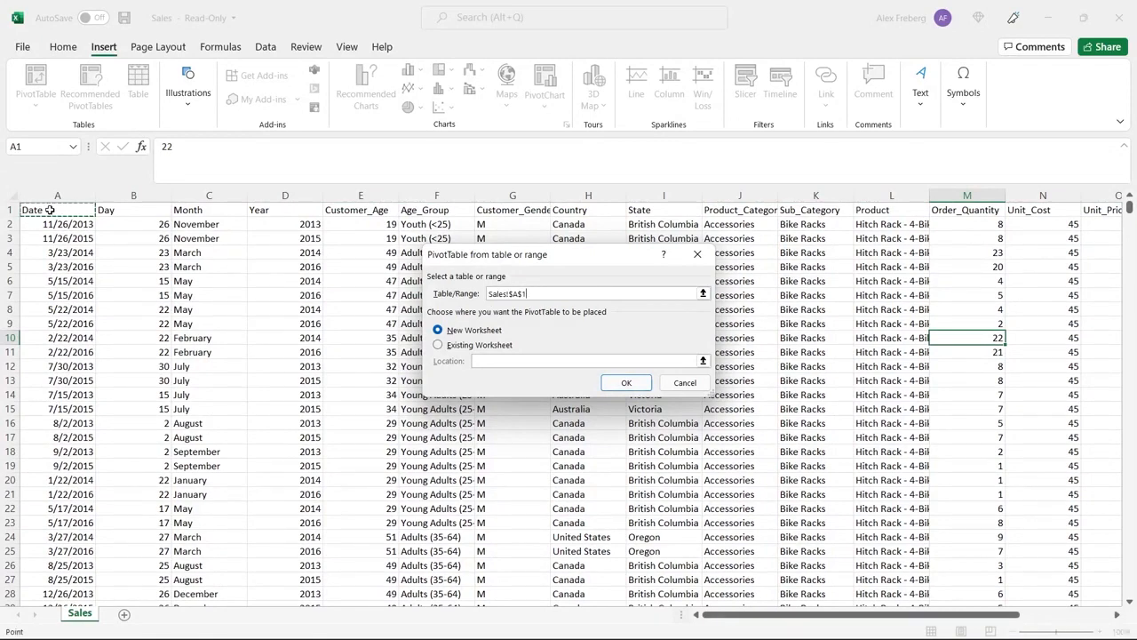
key("ctrl+shift+Right")
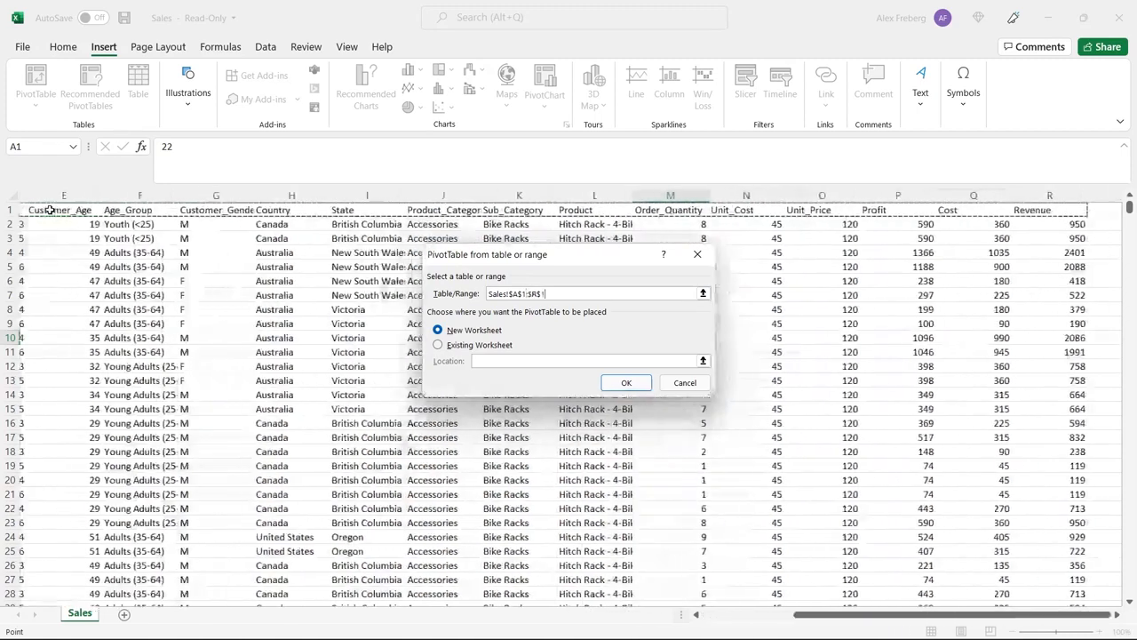
key("ctrl+shift+Down")
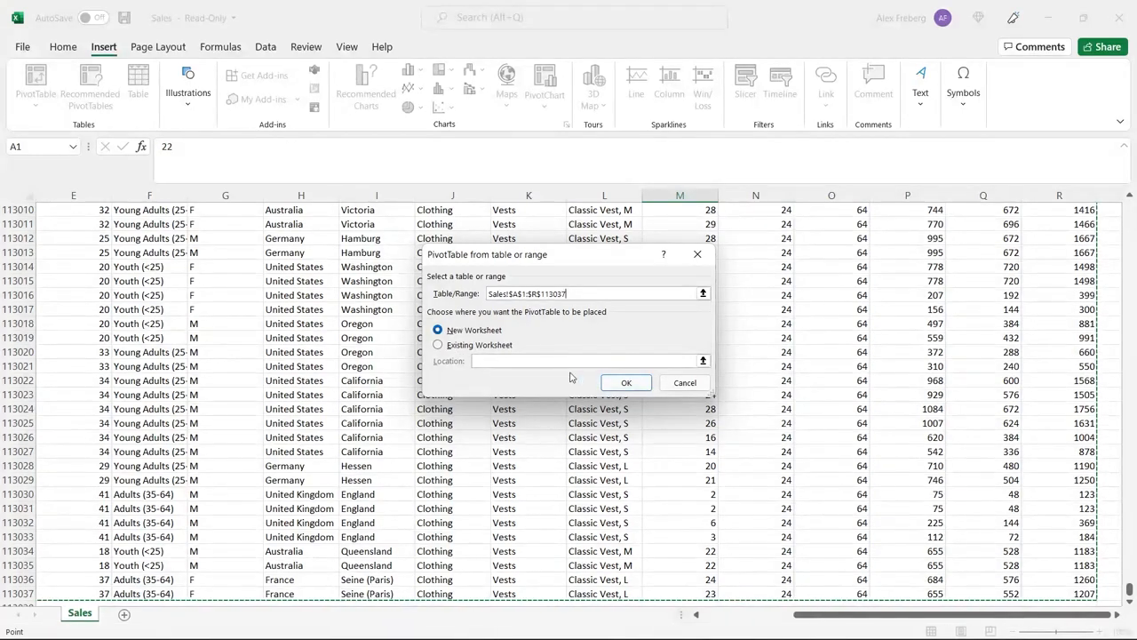
left_click(625, 382)
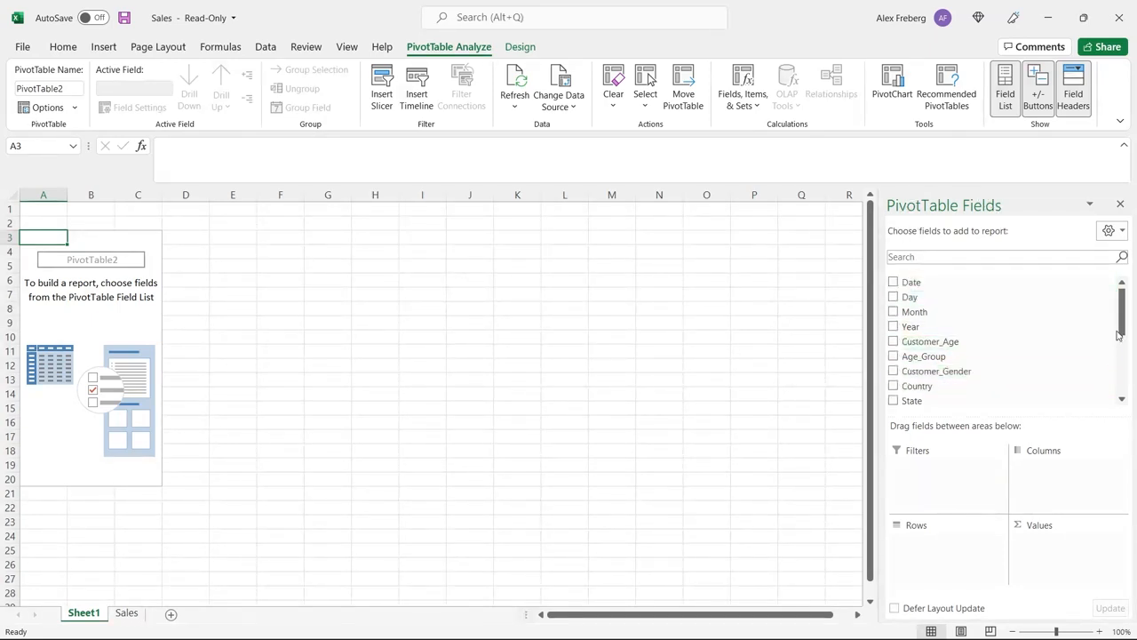
- Look through the PivotTable's available fields and add the Country field to the rows
mouse_move(1121, 323)
left_mouse_down()
mouse_move(1121, 381)
mouse_move(1121, 303)
left_mouse_up()
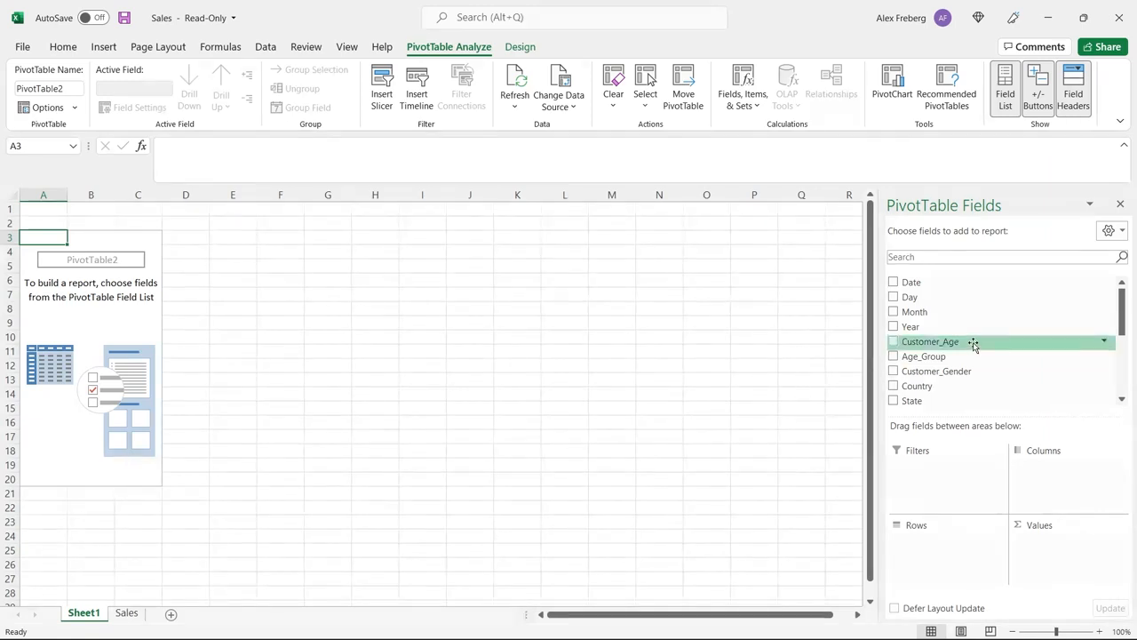
left_click_drag(1123, 315, 1126, 340)
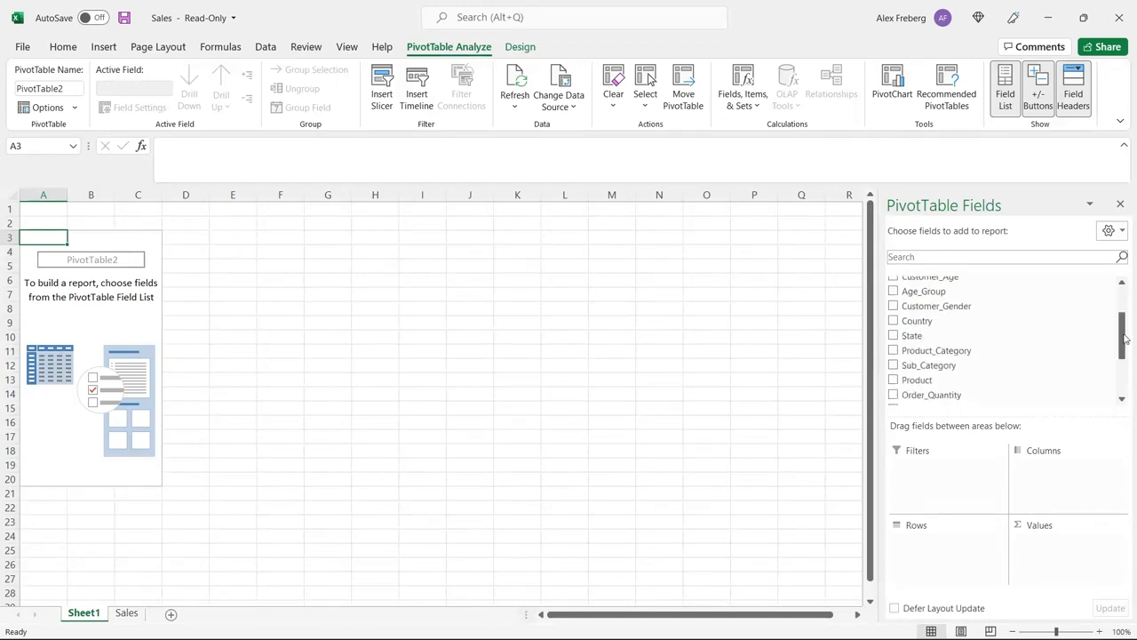
left_click_drag(1124, 336, 1125, 374)
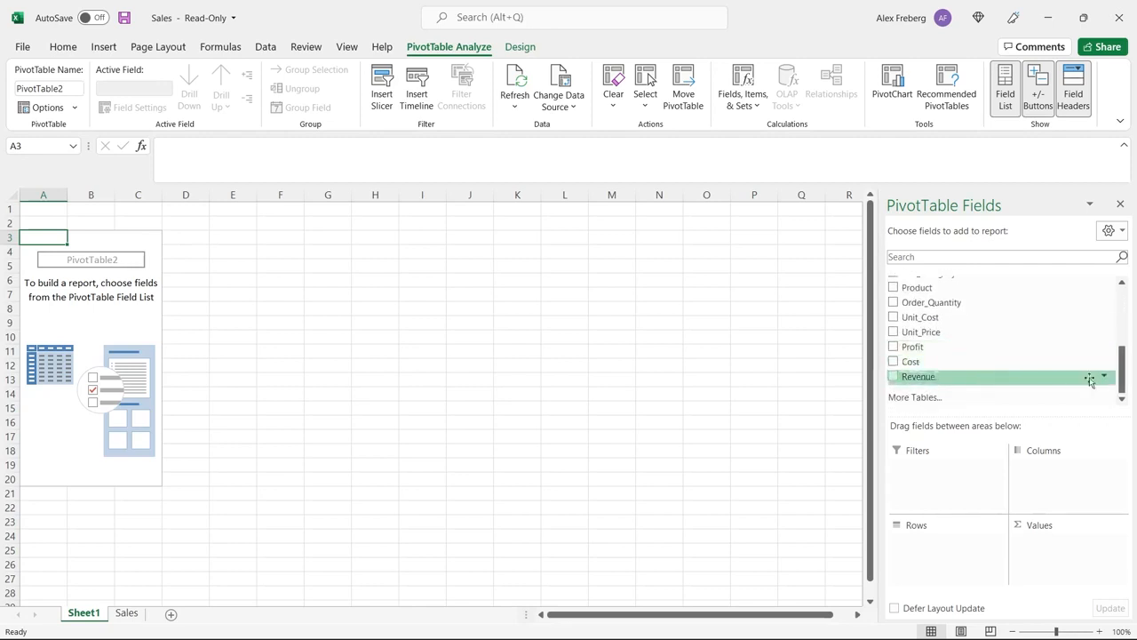
left_click_drag(1126, 377, 1125, 350)
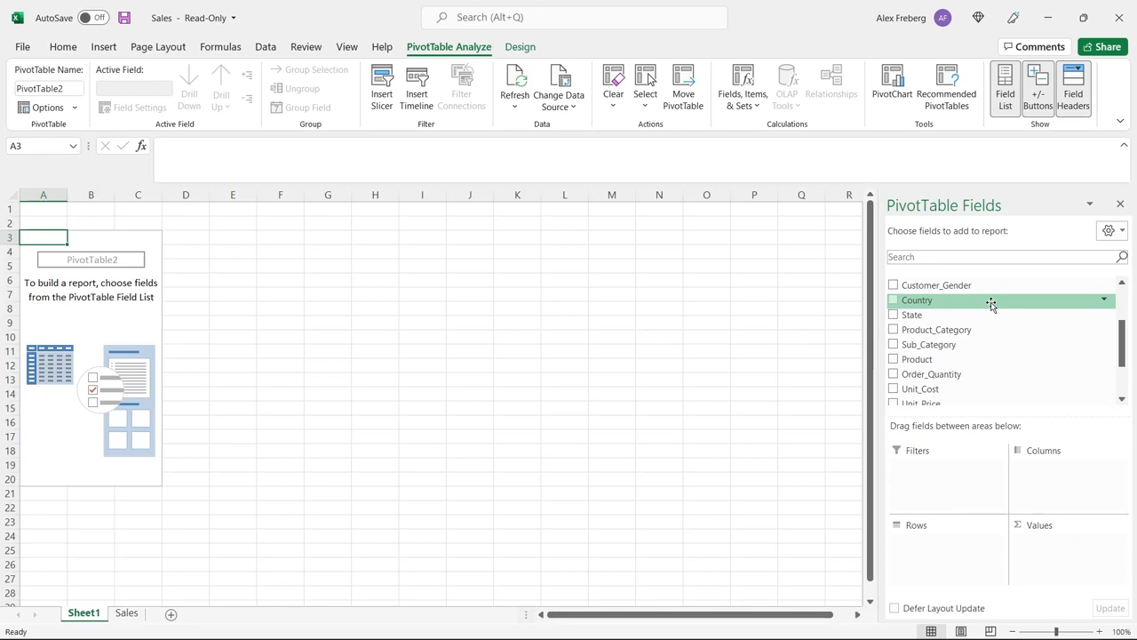
left_click_drag(991, 303, 951, 546)
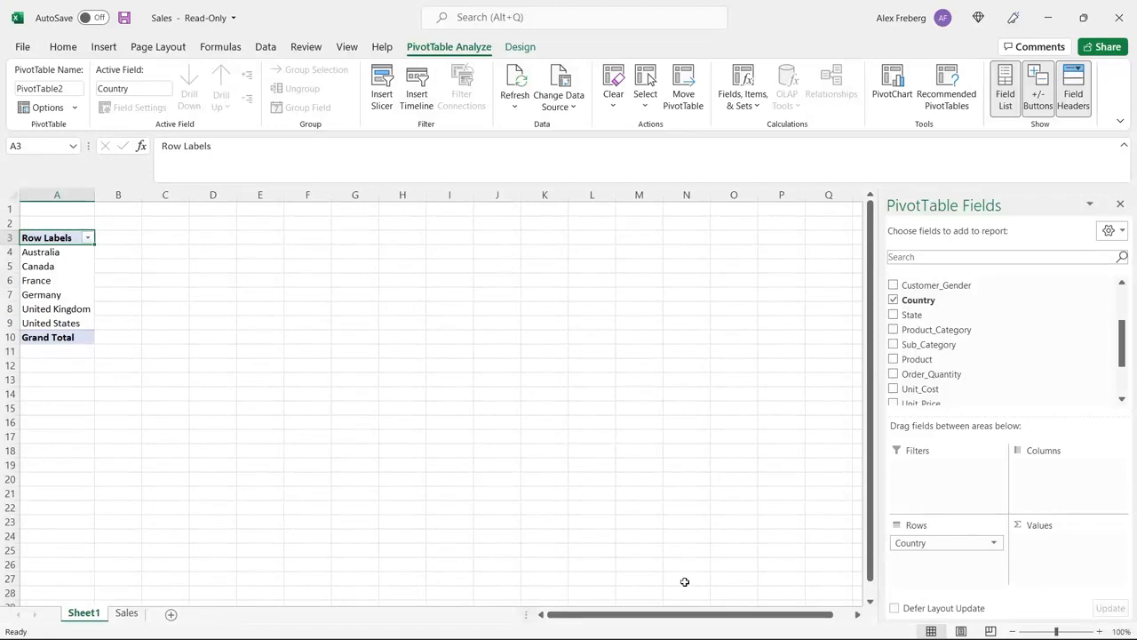
- Nest the State field beneath Country in the PivotTable's rows
left_click(1100, 630)
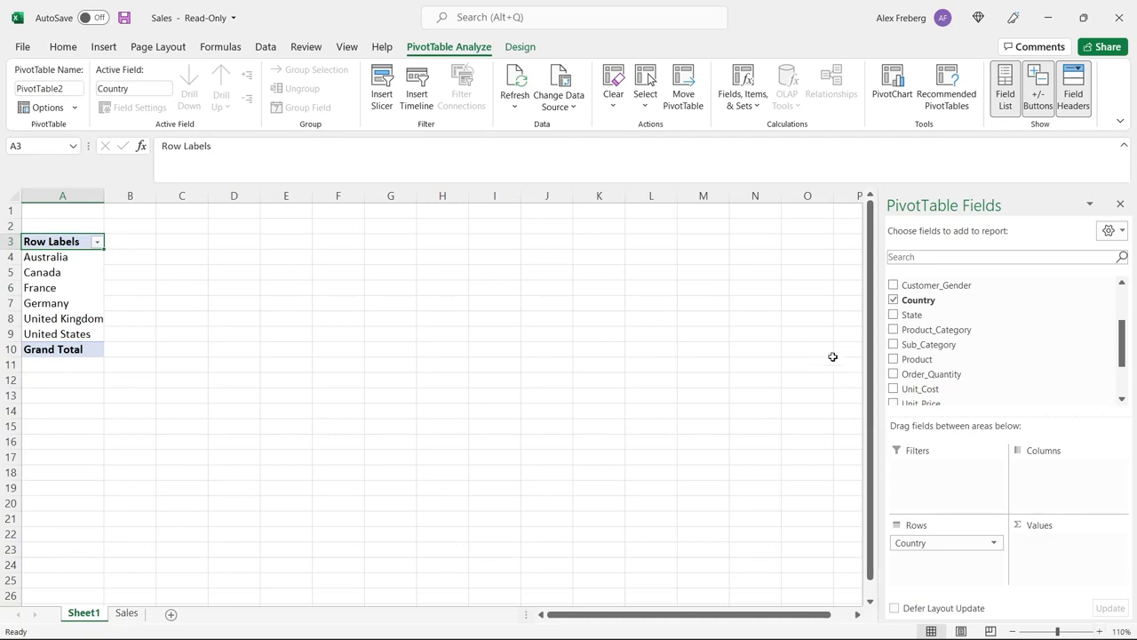
left_click(71, 257)
left_click_drag(71, 258, 74, 329)
left_click(144, 318)
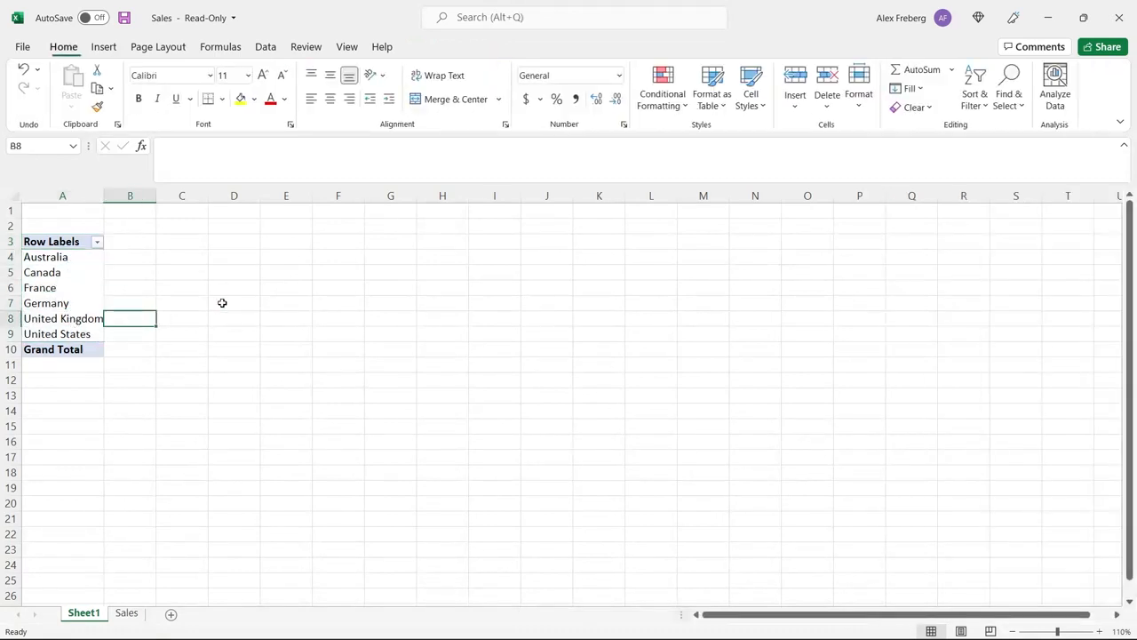
left_click(97, 274)
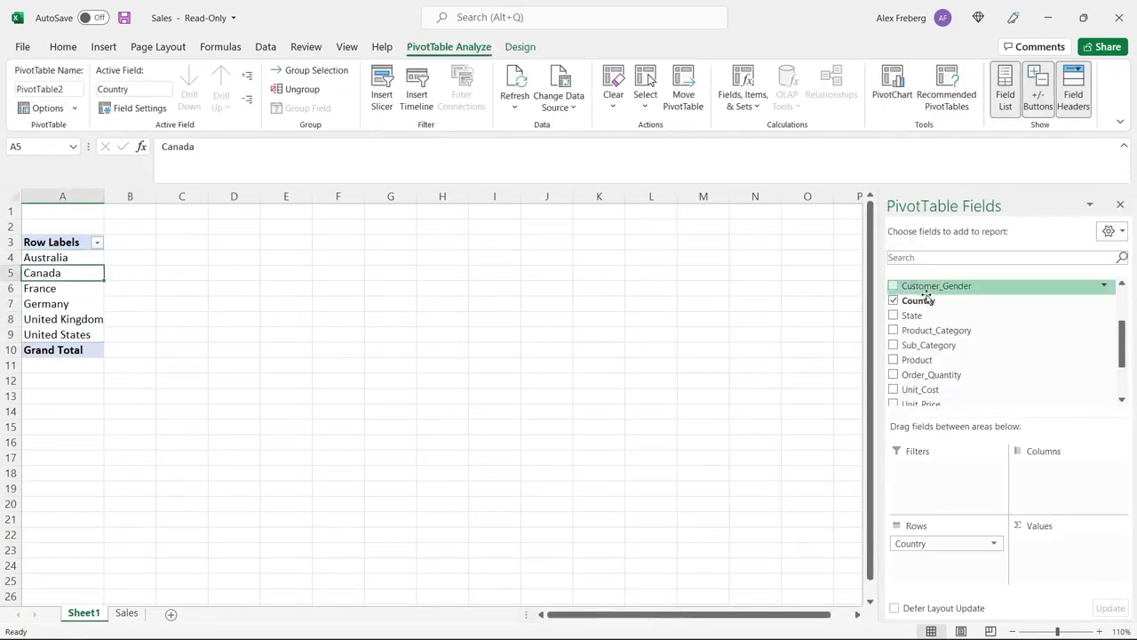
left_click_drag(934, 316, 934, 557)
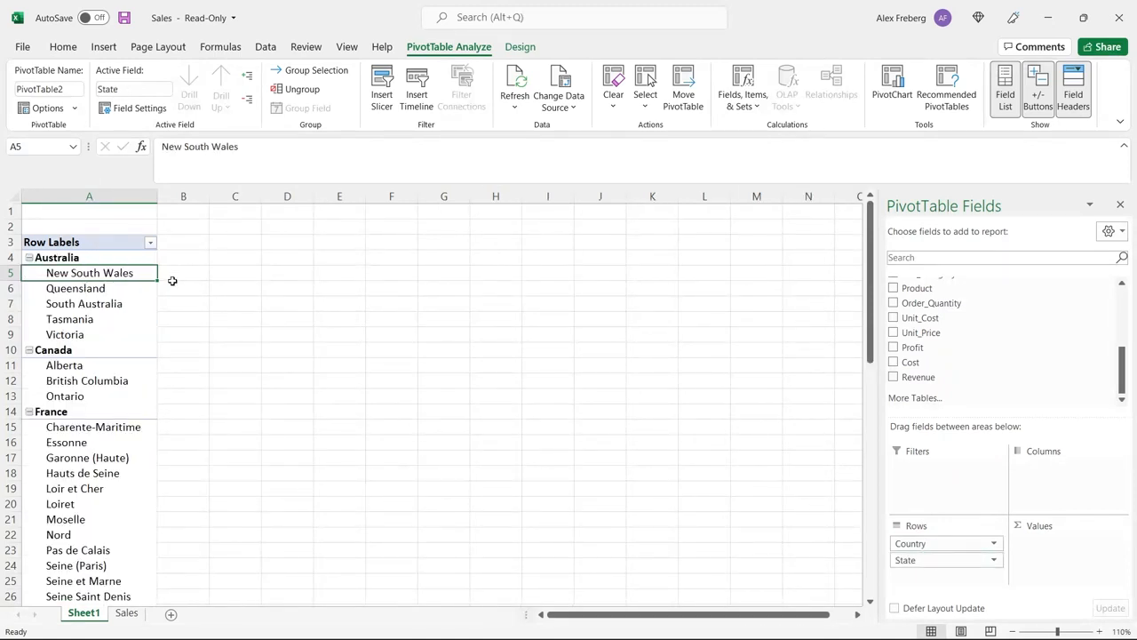
- Collapse the entire Country field in the PivotTable, starting from the Australia row label
left_click_drag(873, 273, 873, 249)
right_click(97, 257)
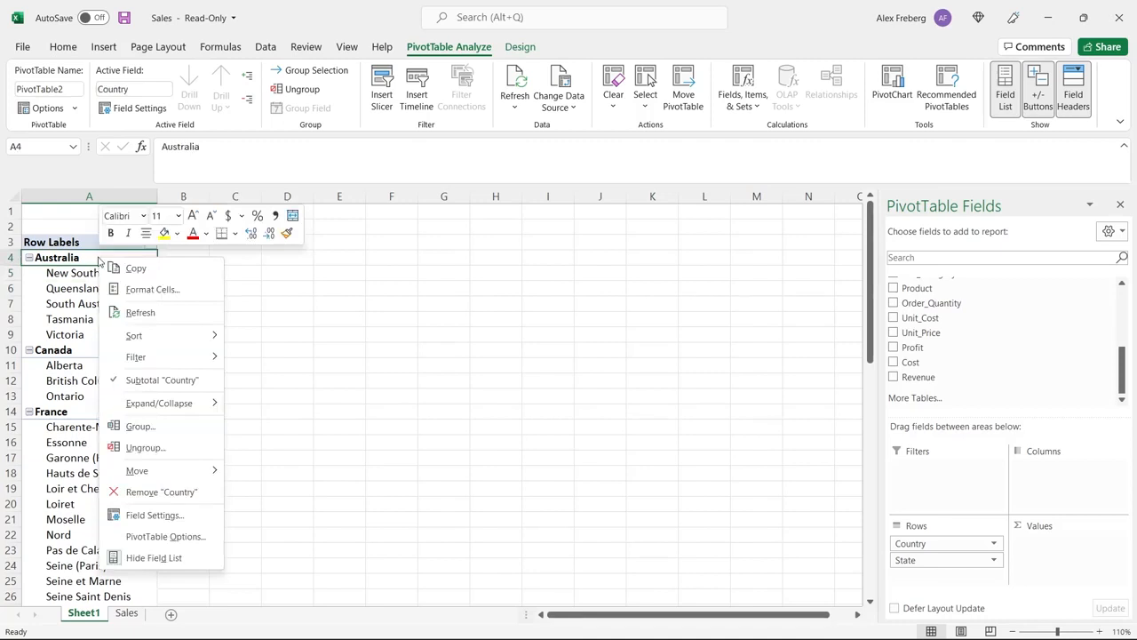
mouse_move(196, 416)
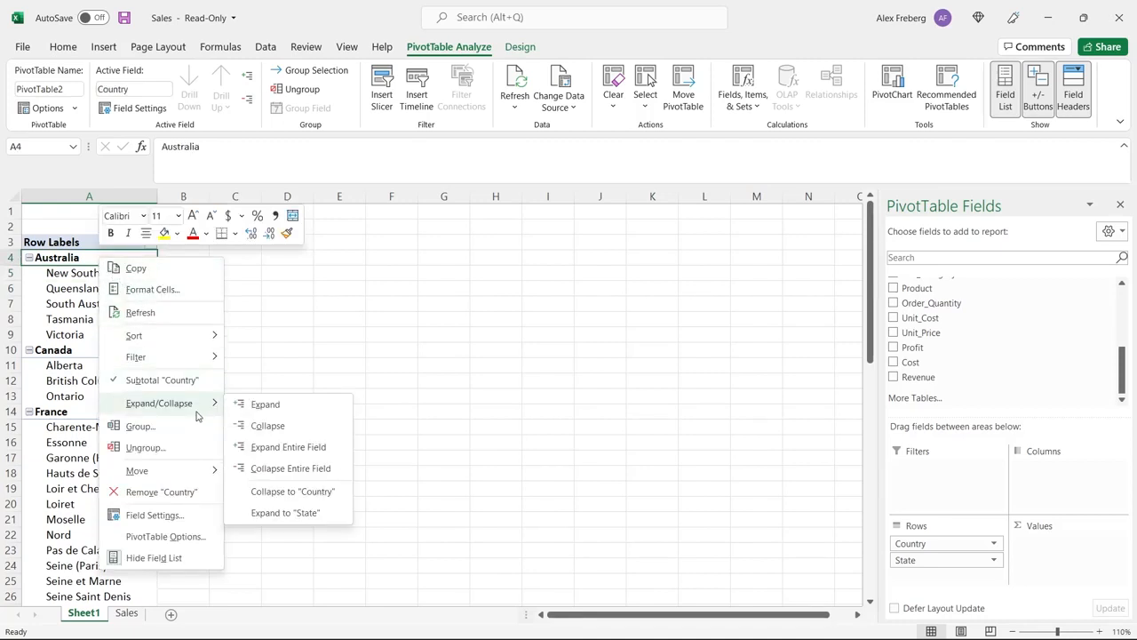
left_click(291, 470)
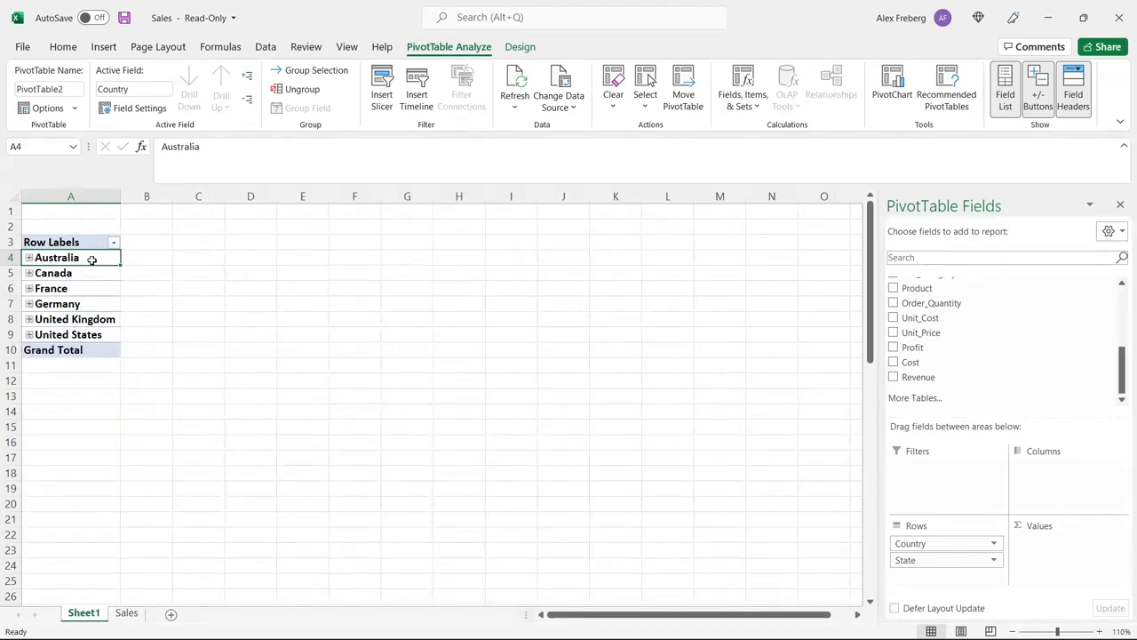
- Expand Australia to examine the states grouped under it, and collapse it again
left_click(29, 257)
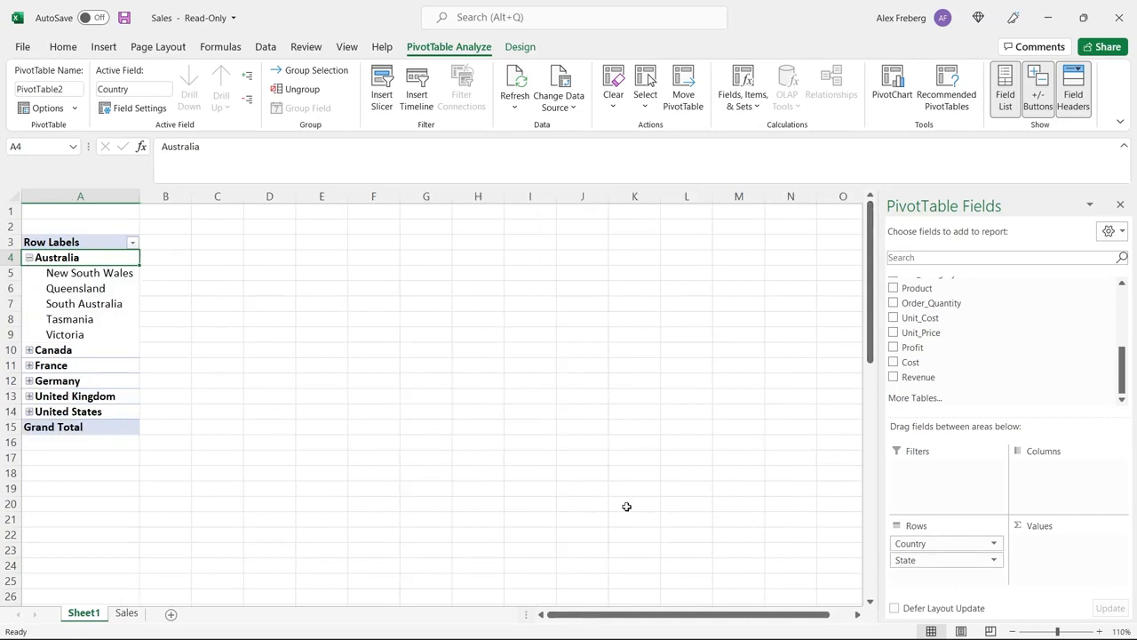
left_click_drag(105, 272, 104, 337)
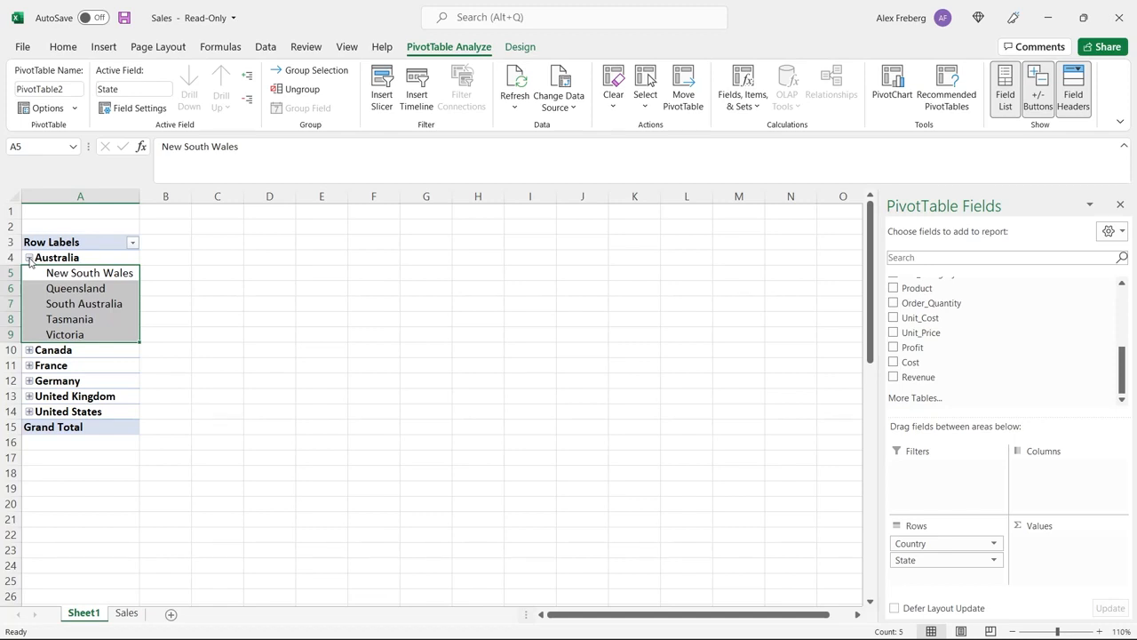
left_click(29, 258)
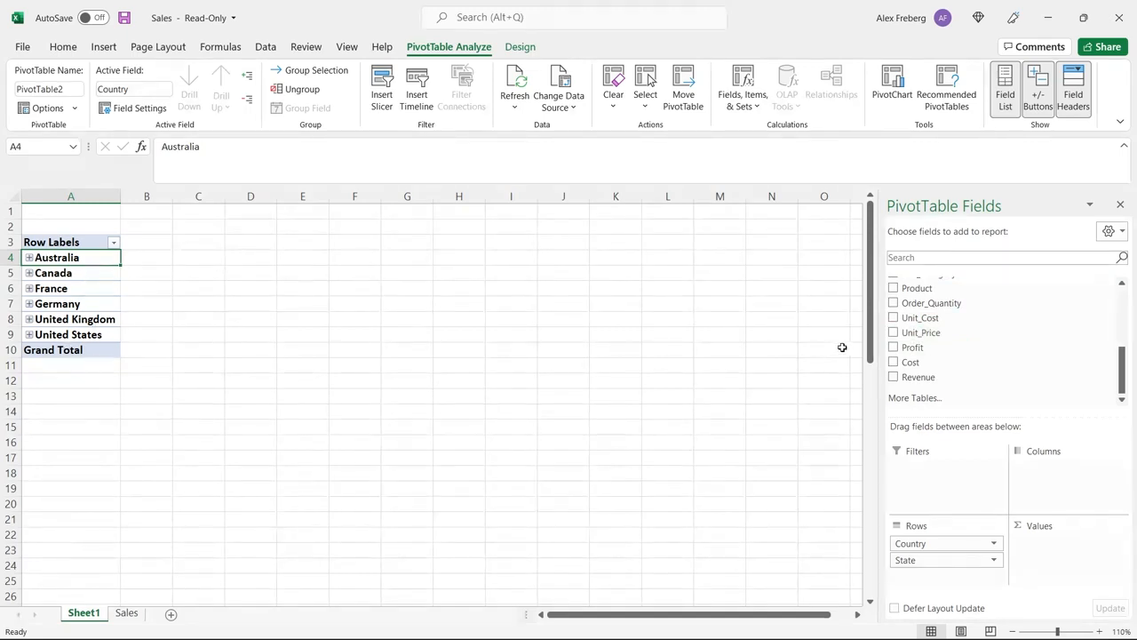
- Add Revenue to the PivotTable's values as a sum and check the revenue of Australia's individual states, leaving Australia collapsed
left_click_drag(944, 378, 1062, 552)
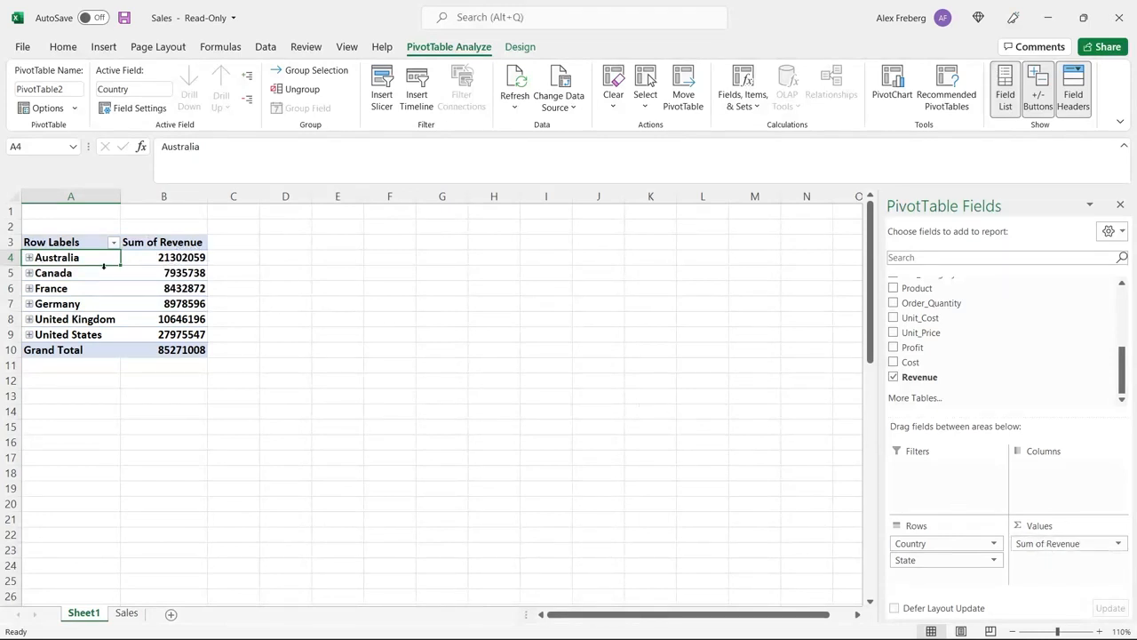
left_click(30, 258)
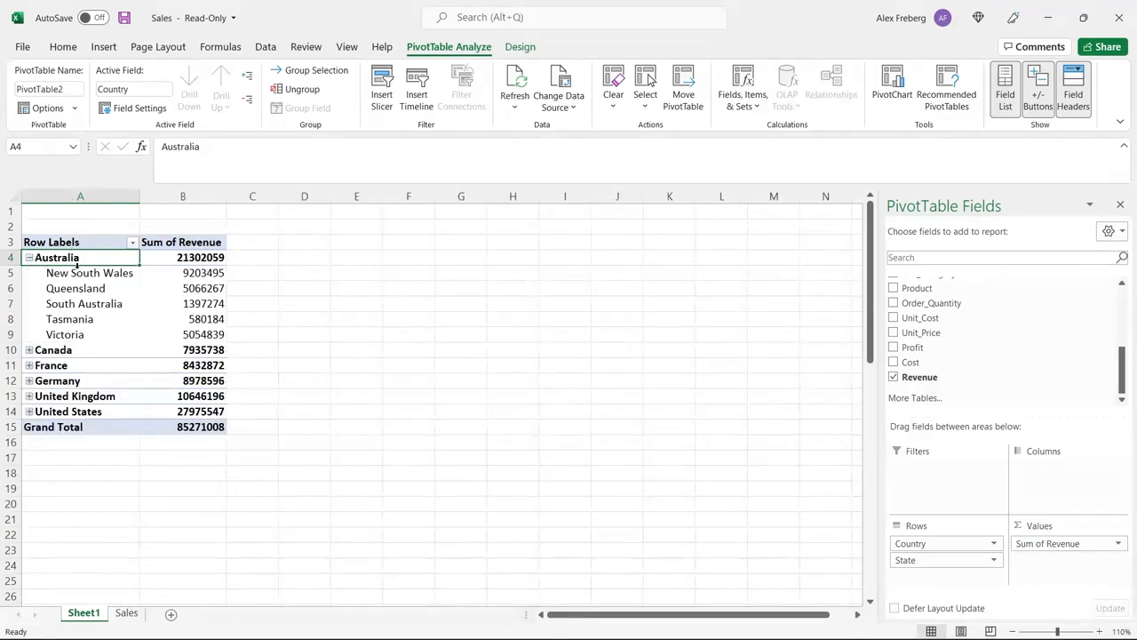
left_click(177, 275)
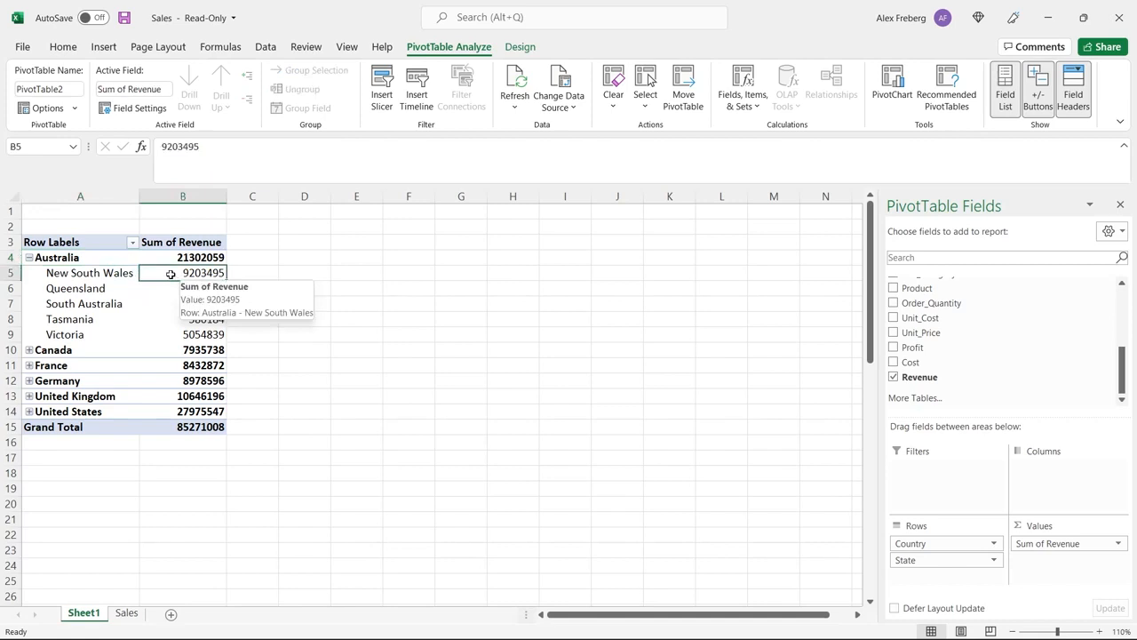
left_click(105, 288)
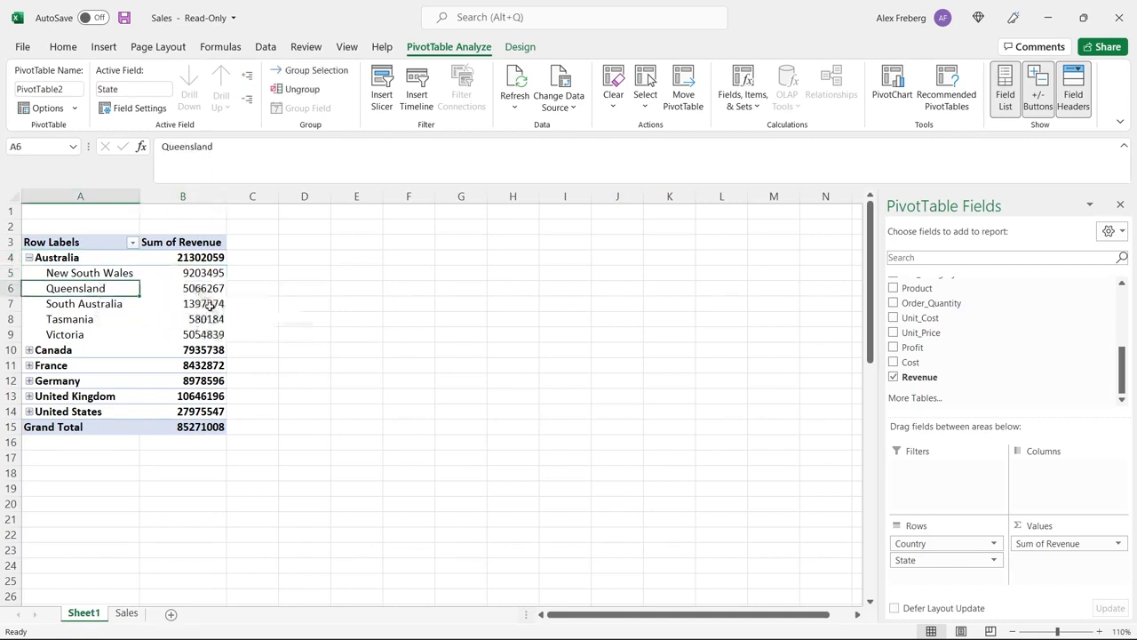
left_click(91, 303)
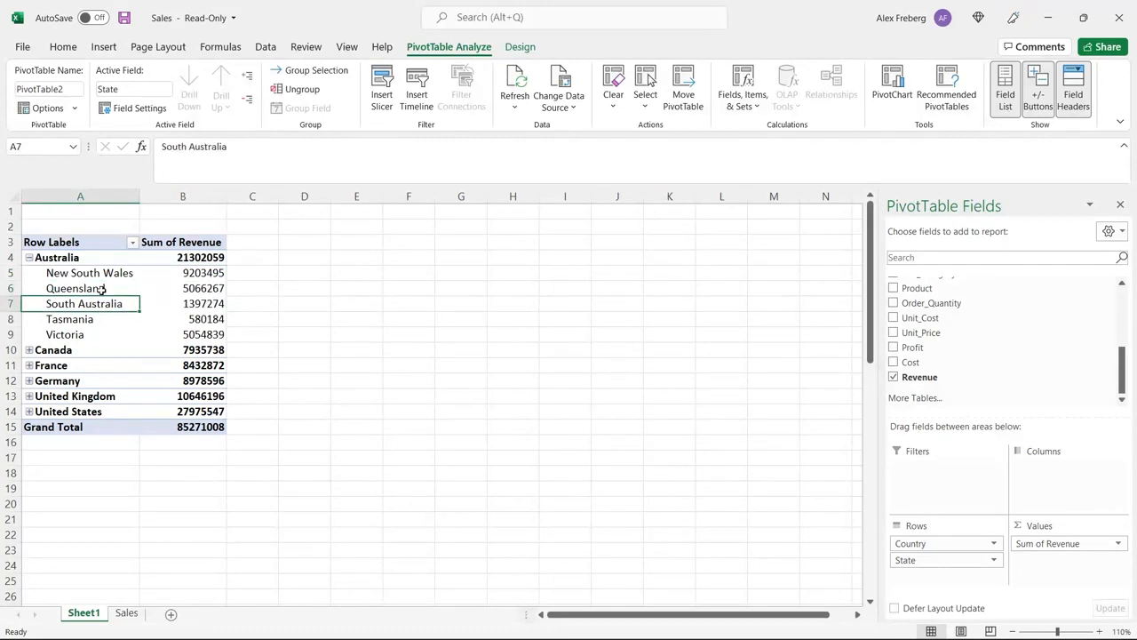
left_click(29, 257)
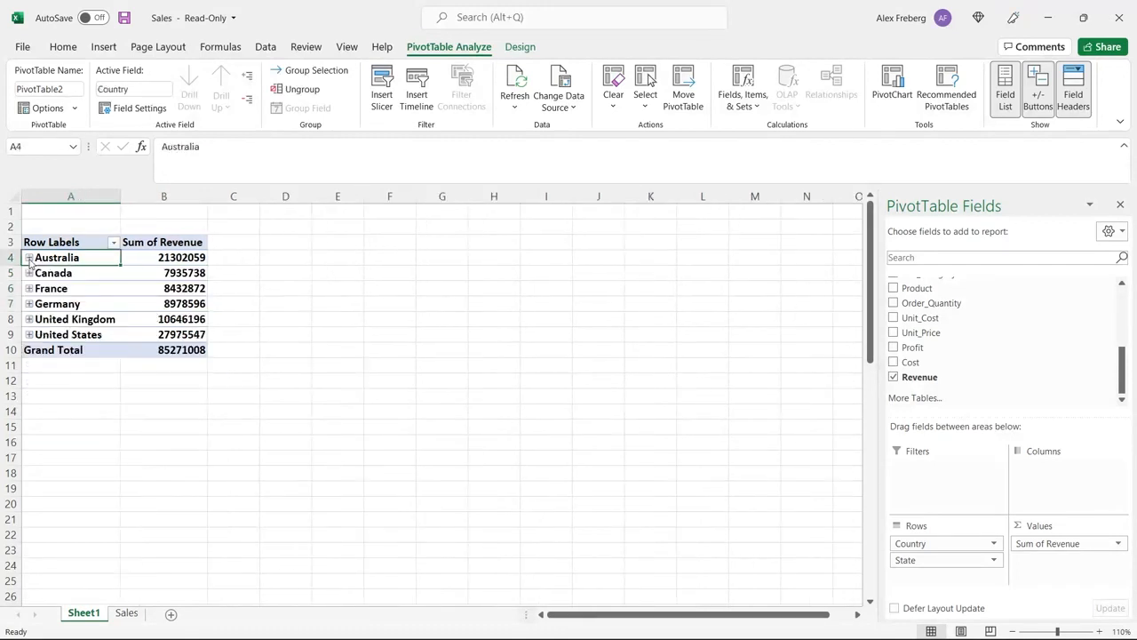
- Expand Australia again, go through its states from New South Wales to Victoria, and collapse the group
left_click(29, 258)
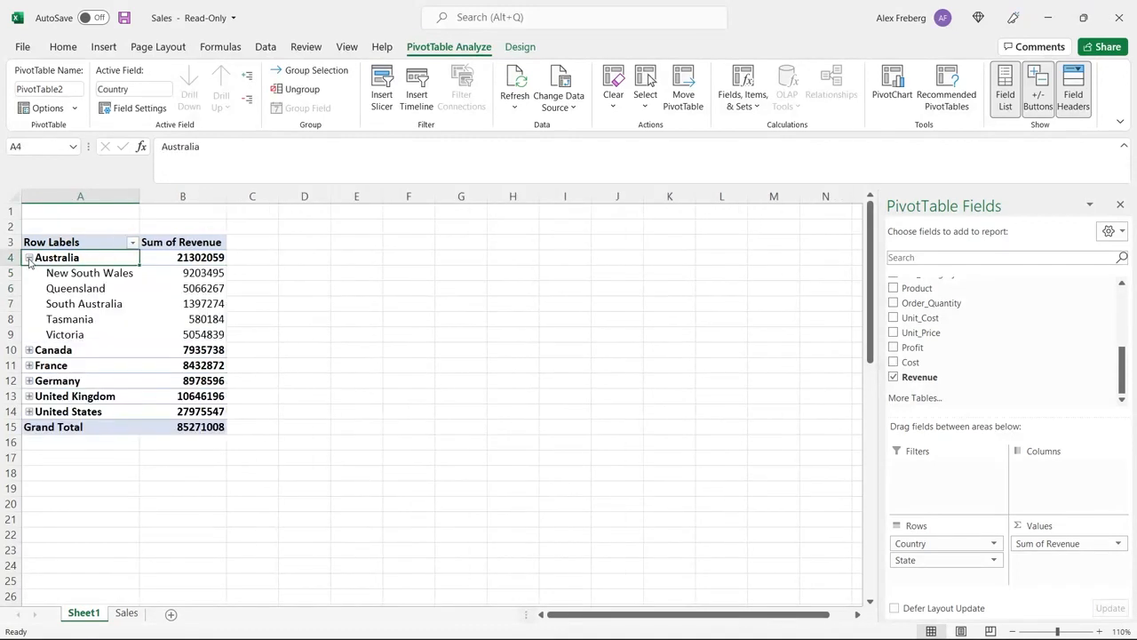
left_click(71, 275)
left_click(74, 286)
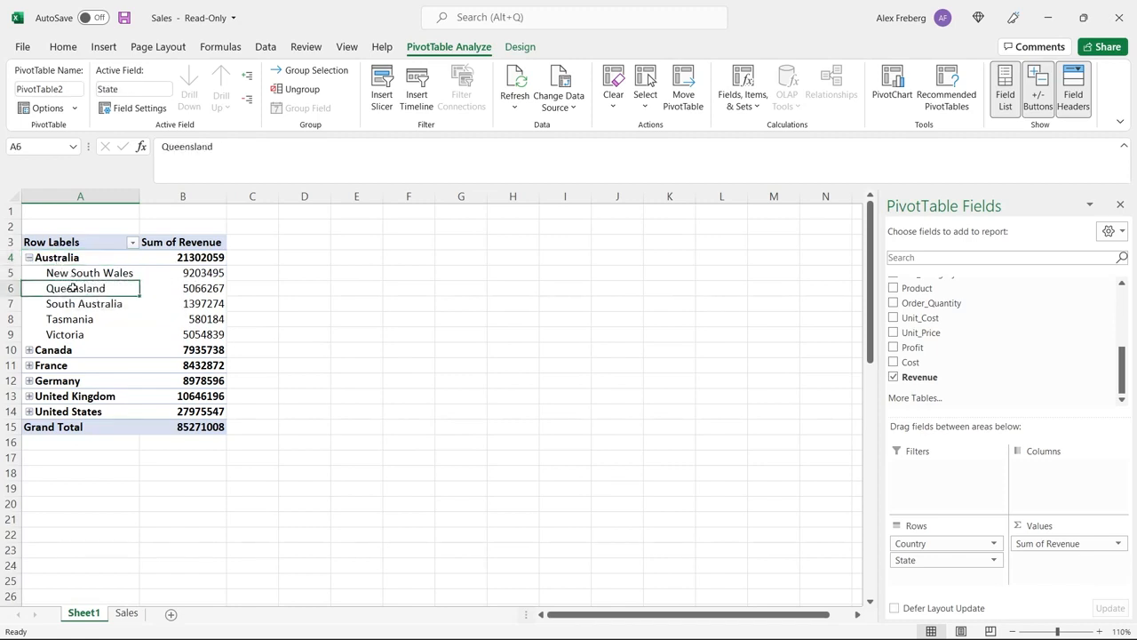
left_click(80, 303)
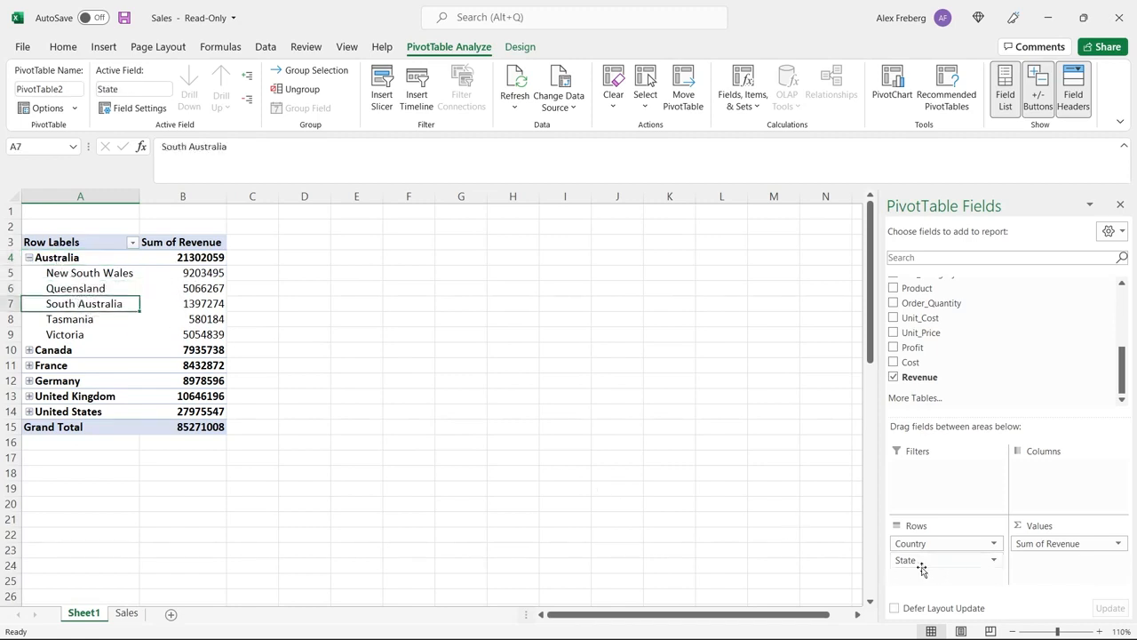
left_click(105, 318)
left_click(96, 334)
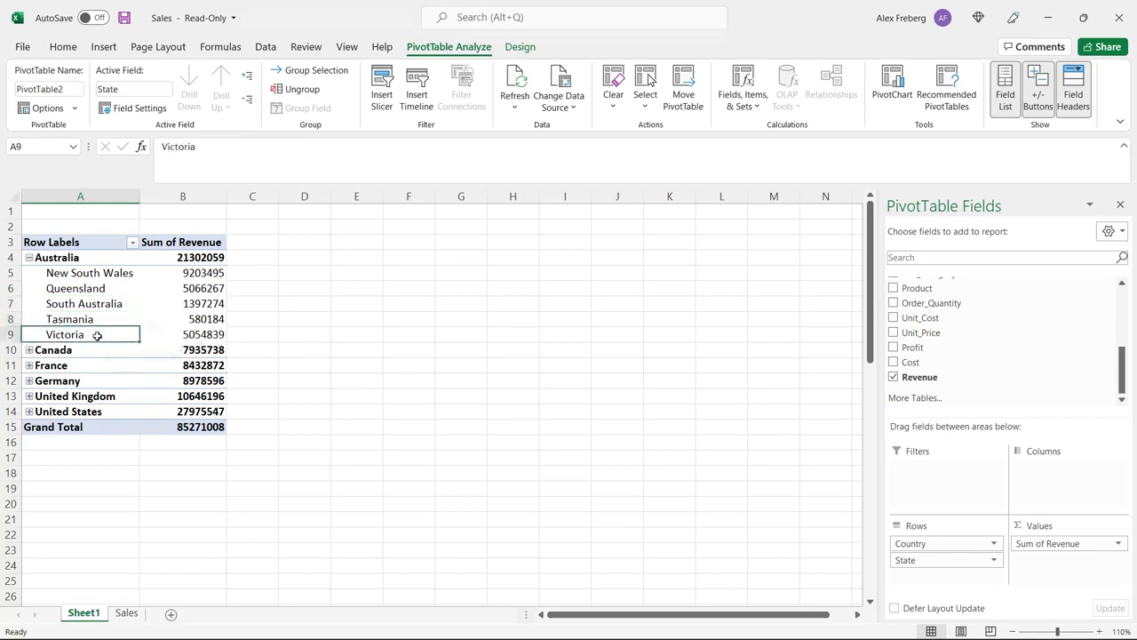
left_click(29, 257)
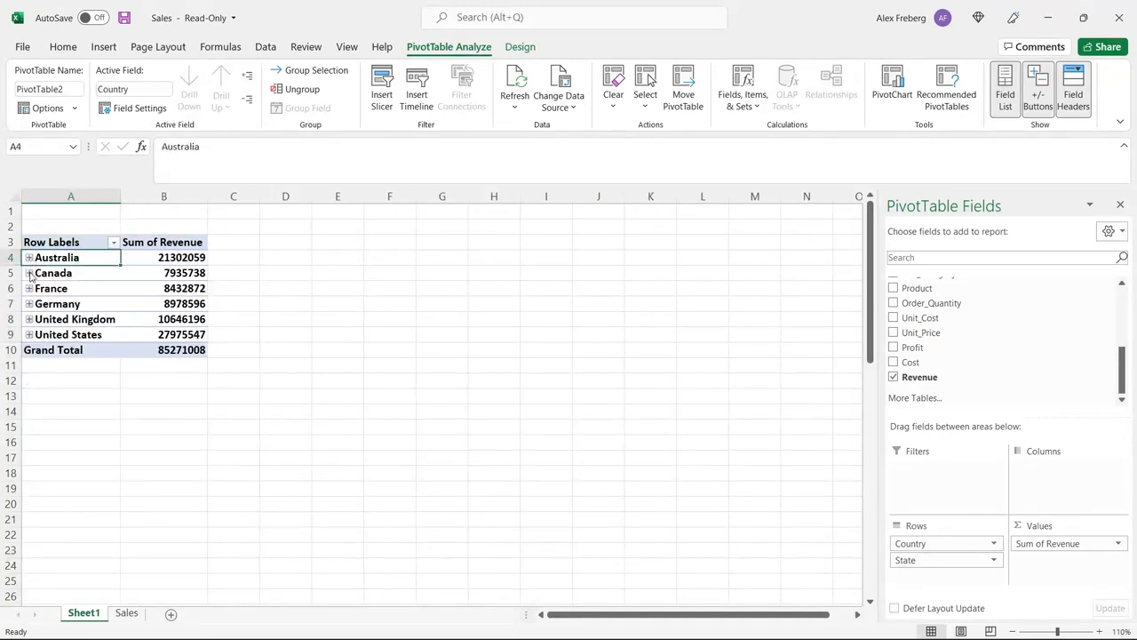
- Expand Canada and France to compare revenue by state, and collapse both countries again
left_click(29, 273)
left_click(29, 334)
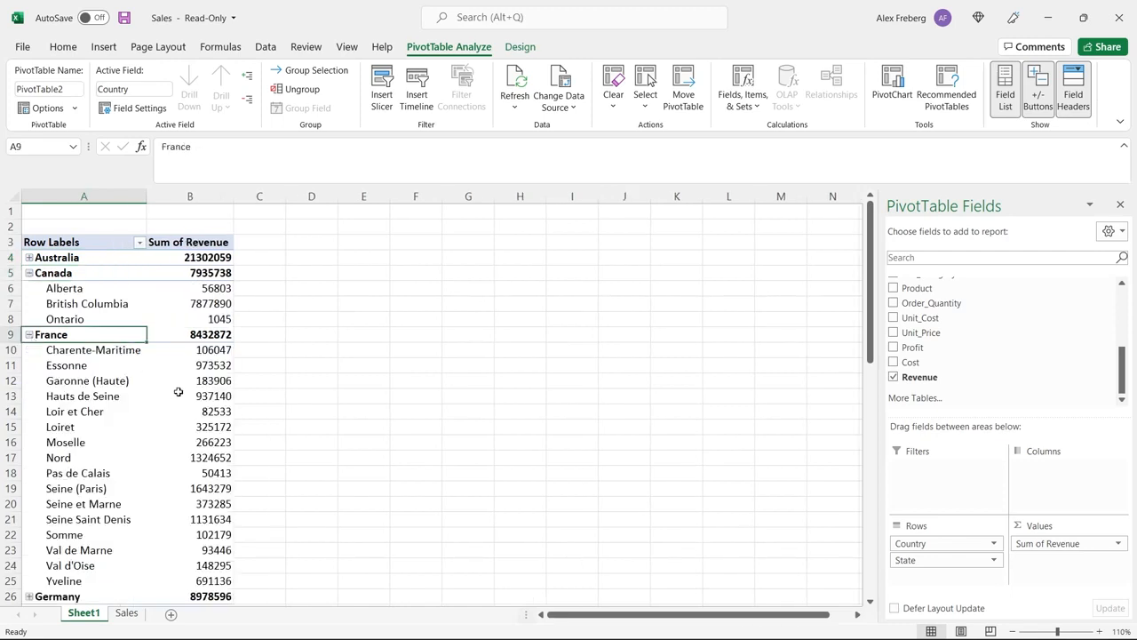
left_click(29, 335)
left_click(29, 274)
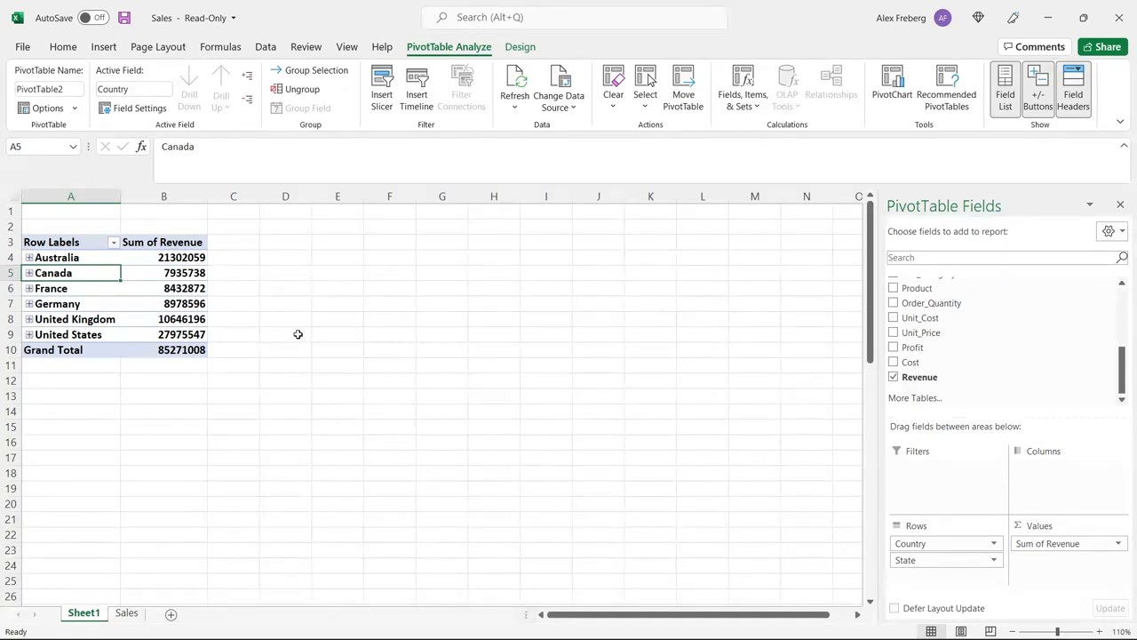
- Format the Sum of Revenue values in B4:B10, including the grand total, as Currency with no decimal places
left_click_drag(181, 257, 182, 349)
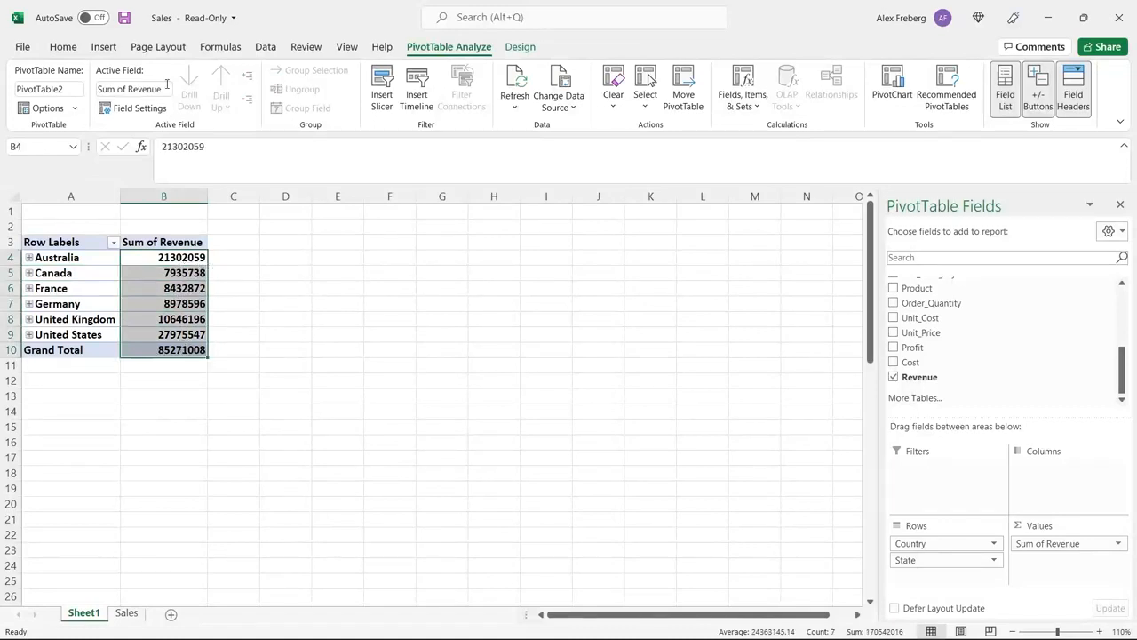
left_click(75, 50)
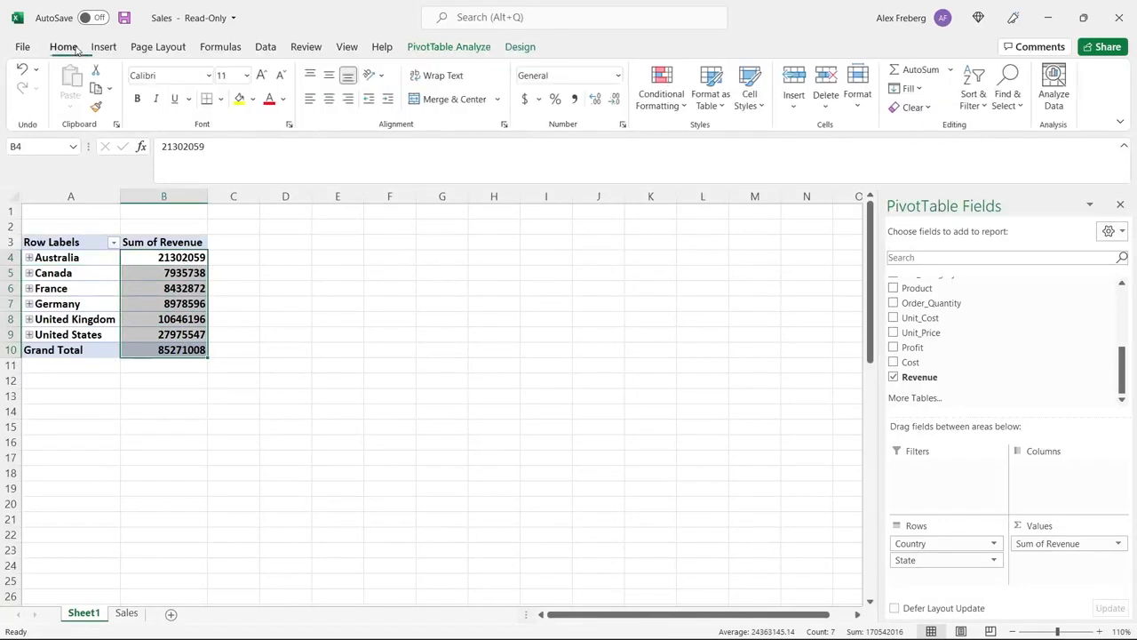
left_click(619, 75)
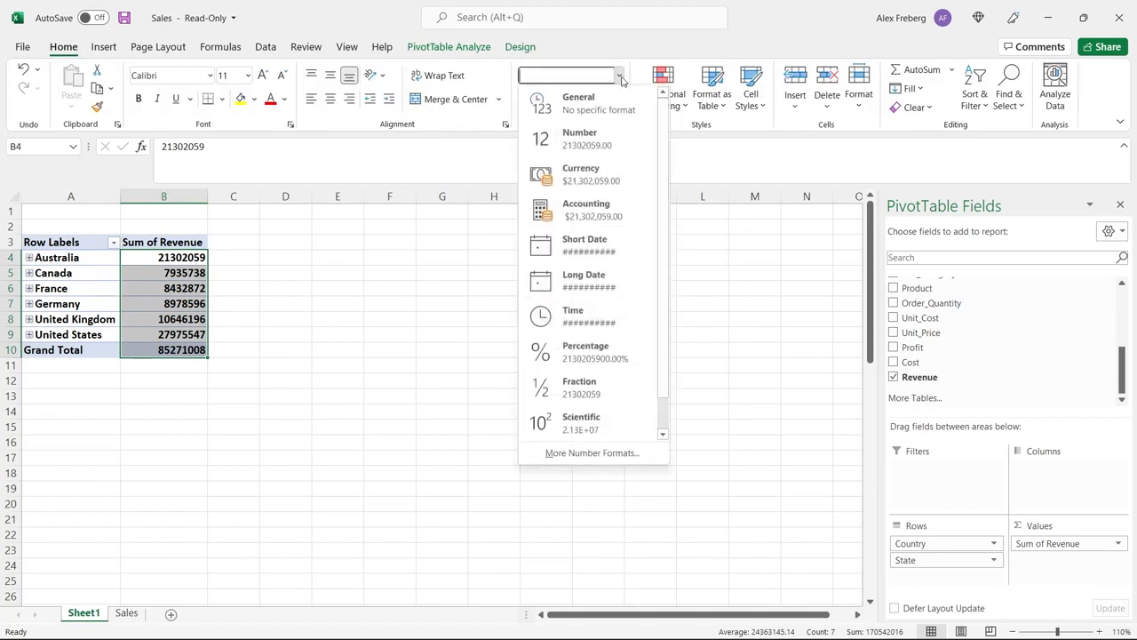
left_click(608, 177)
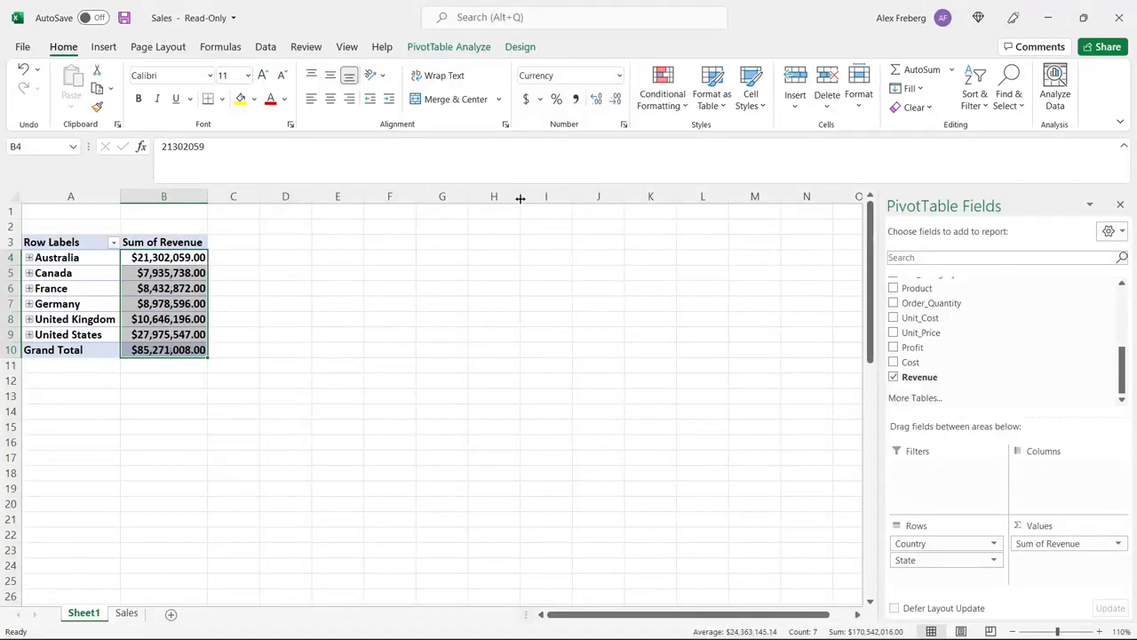
left_click(616, 103)
left_click(616, 103)
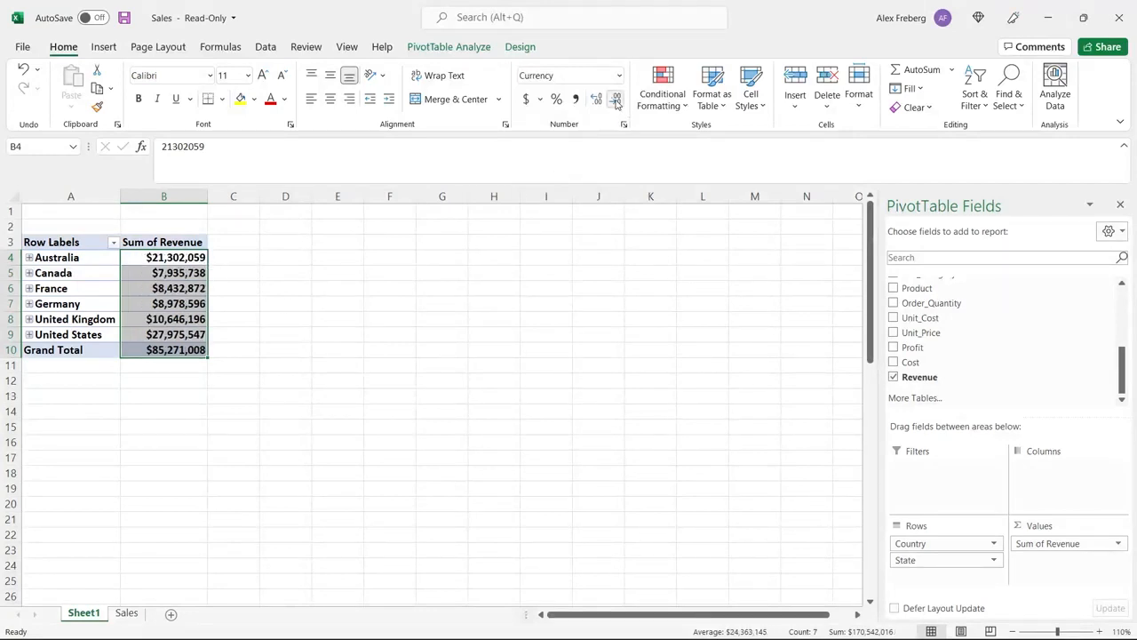
left_click(251, 306)
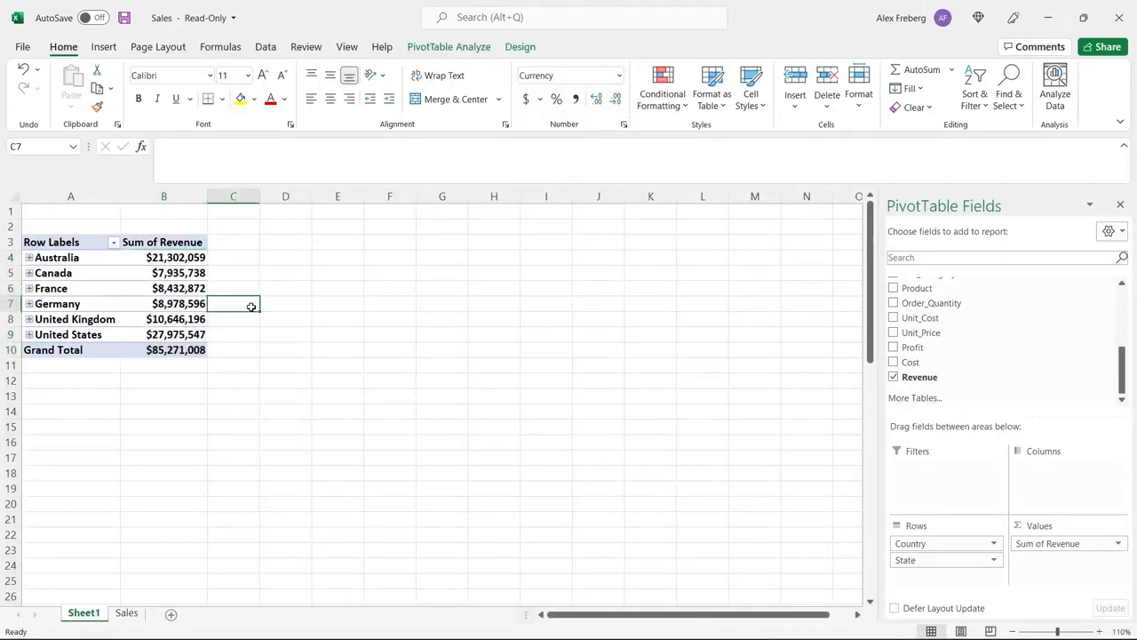
left_click(192, 274)
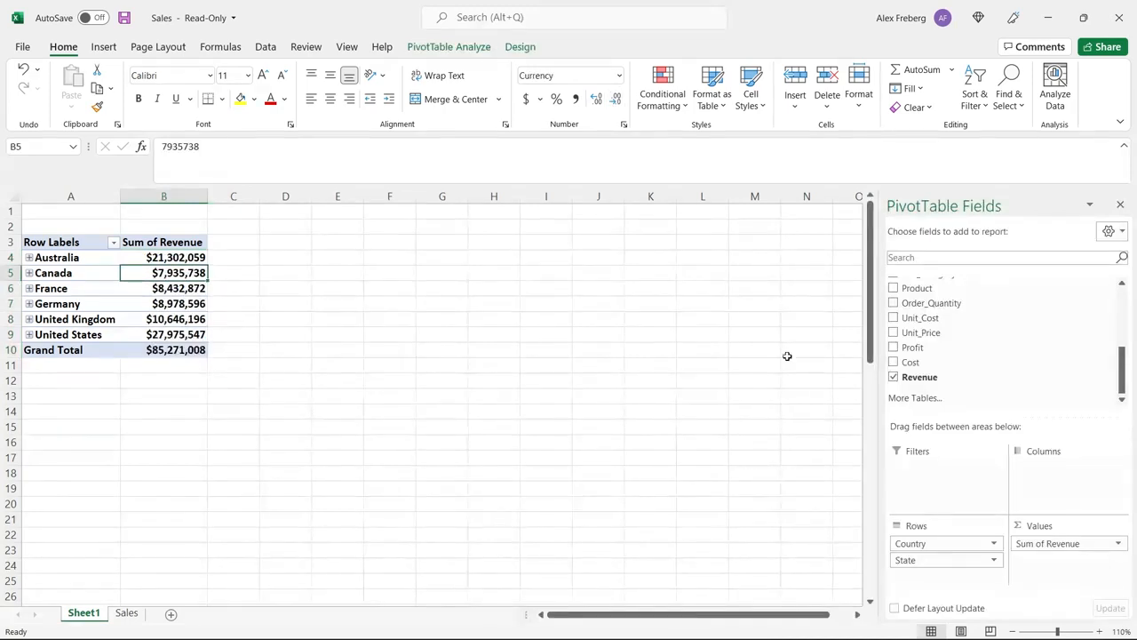
- Rename the Sum of Revenue value field as Revenue Per Country in its value field settings
left_click(539, 100)
left_click(568, 119)
left_click(1119, 544)
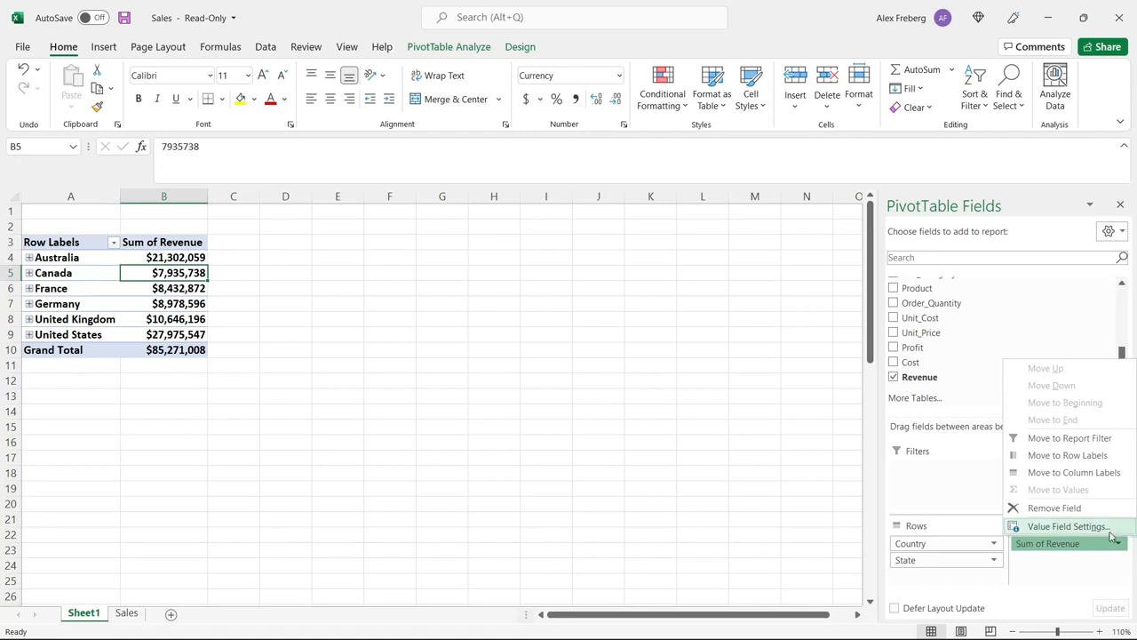
left_click(1066, 526)
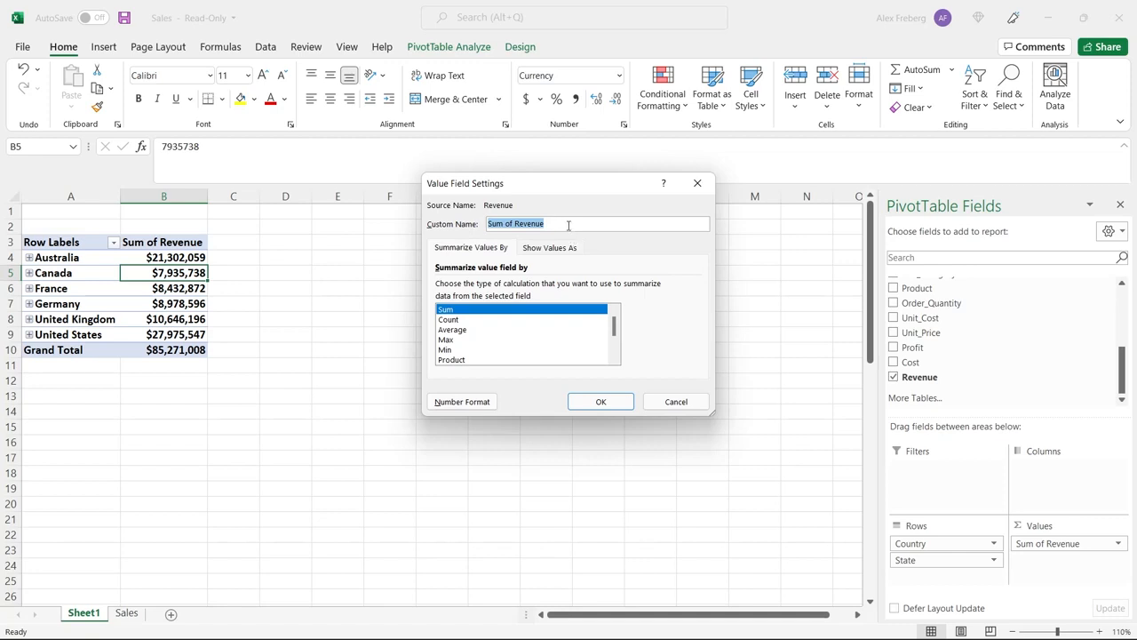
type("Rev")
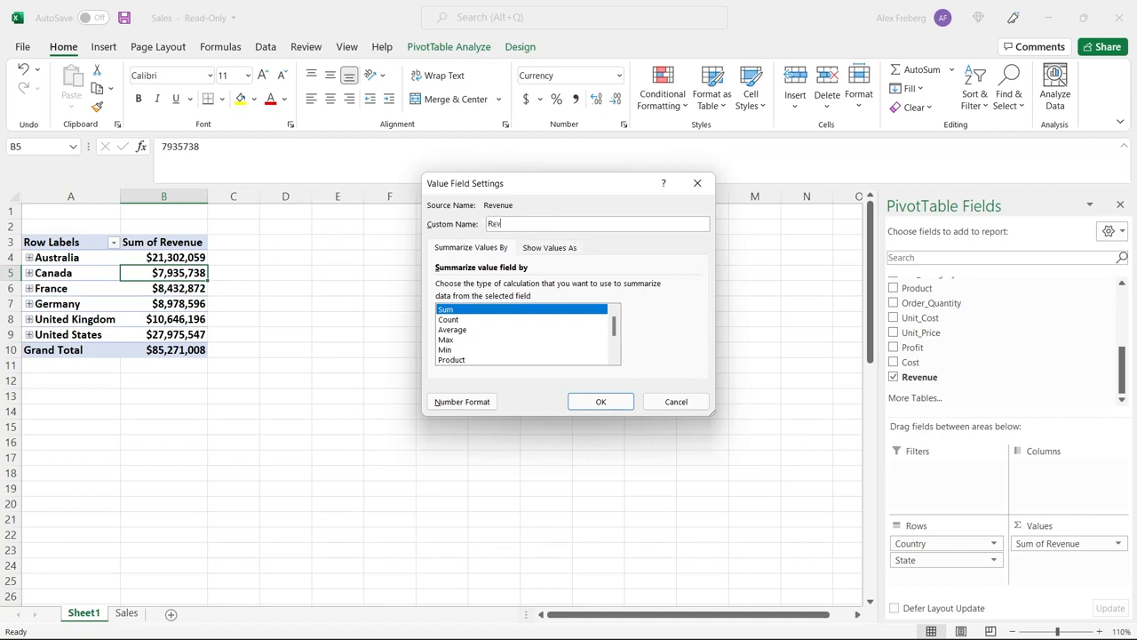
type("nue")
key("BackSpace")
- Show the Revenue Per Country values as % of Grand Total and apply the field settings
mouse_move(615, 329)
left_mouse_down()
mouse_move(616, 345)
mouse_move(616, 322)
left_mouse_up()
mouse_move(615, 329)
left_mouse_down()
mouse_move(616, 343)
mouse_move(615, 312)
left_mouse_up()
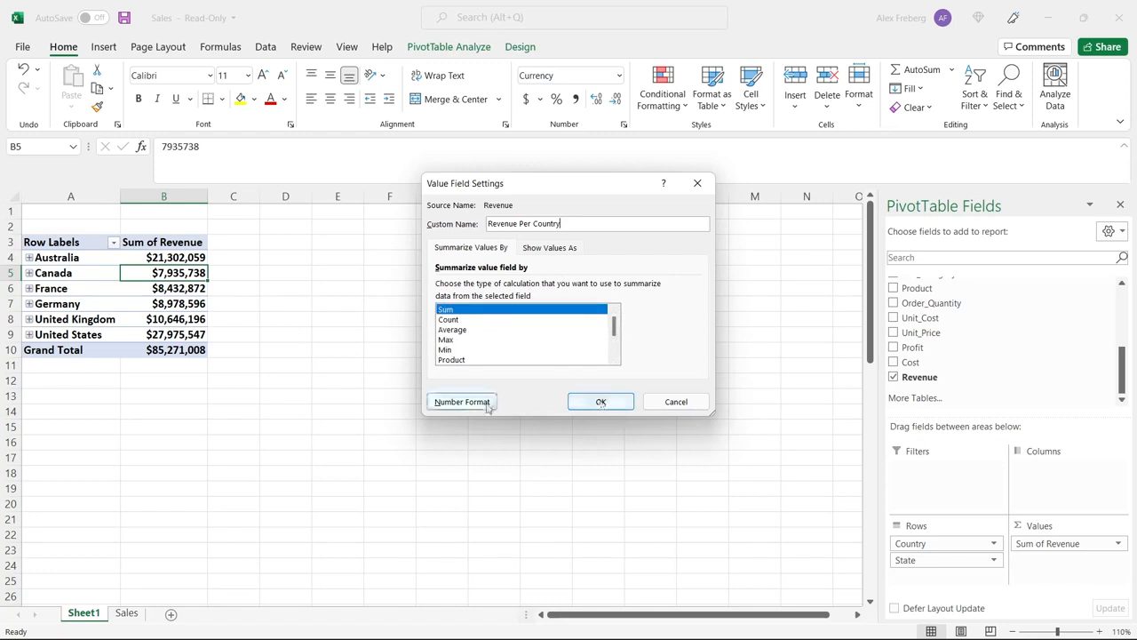
left_click(569, 248)
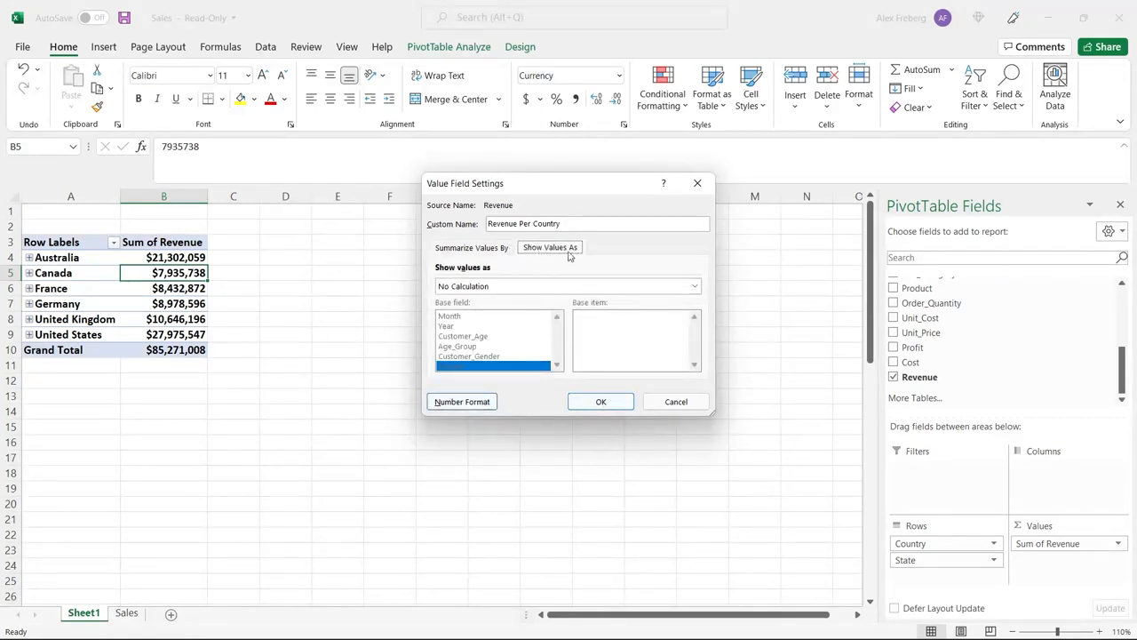
left_click(552, 286)
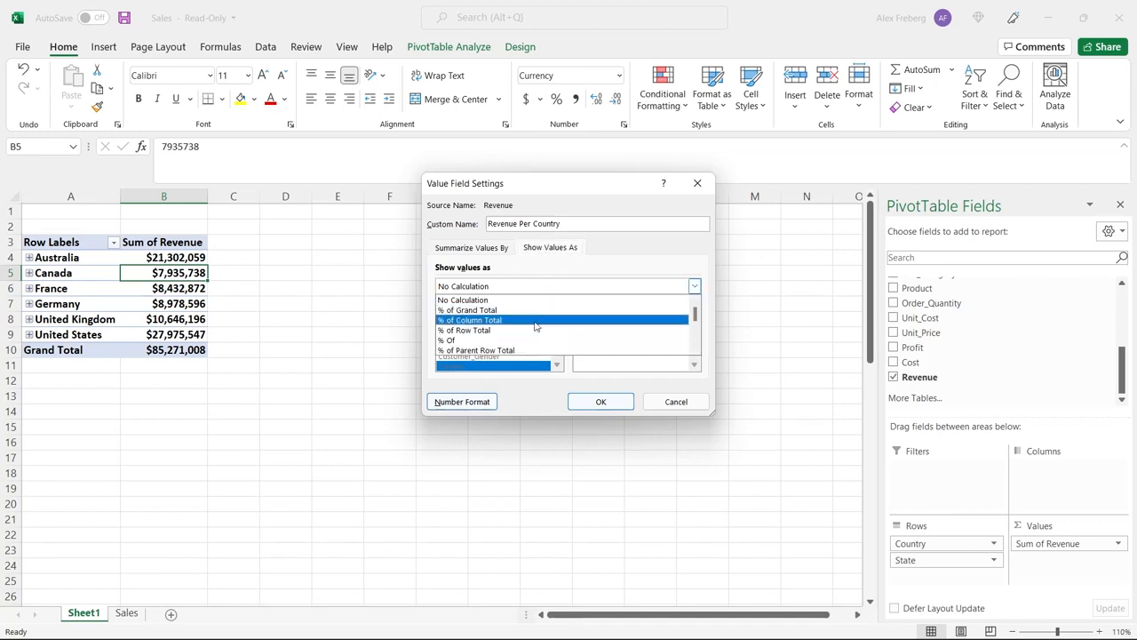
left_click(543, 312)
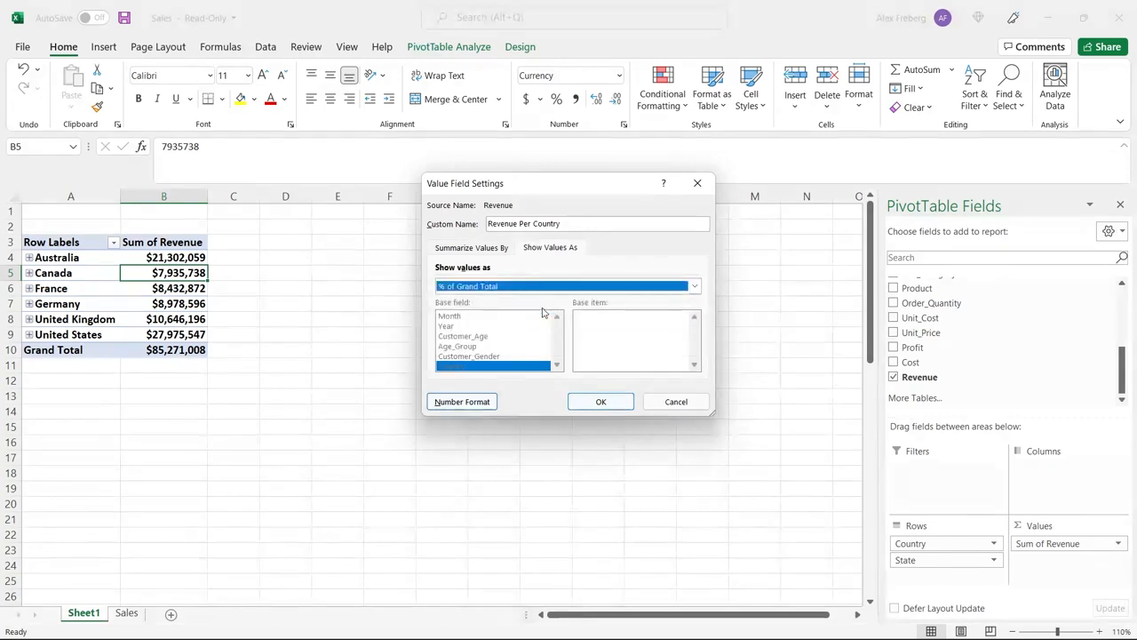
left_click(600, 402)
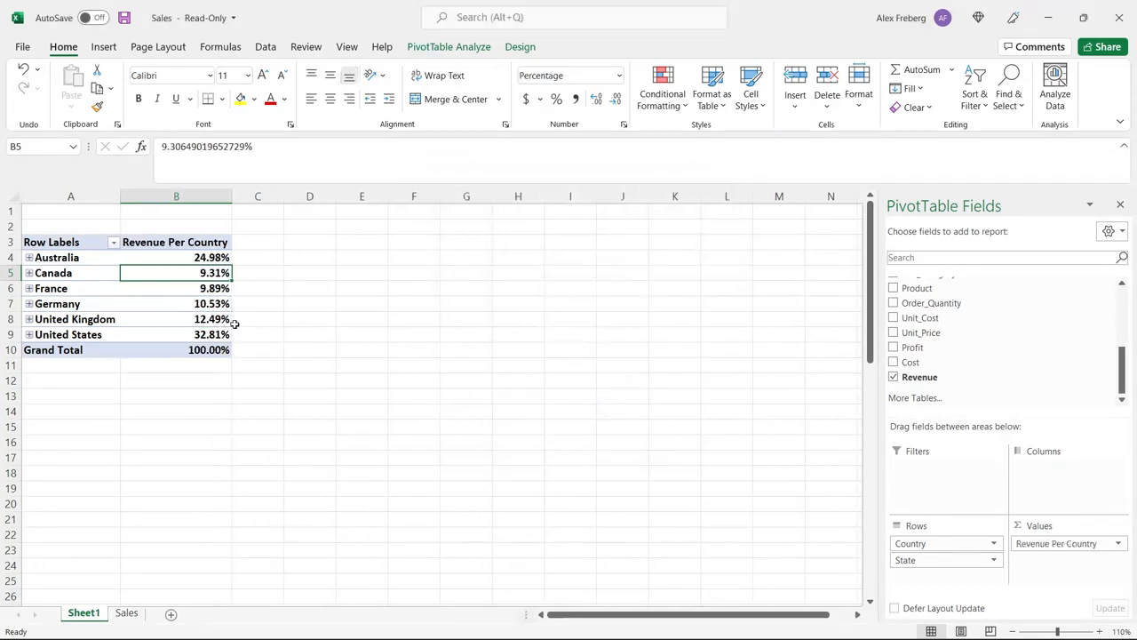
- Compare the countries' revenue percentages and sort the countries by Revenue Per Country from largest to smallest
left_click(165, 334)
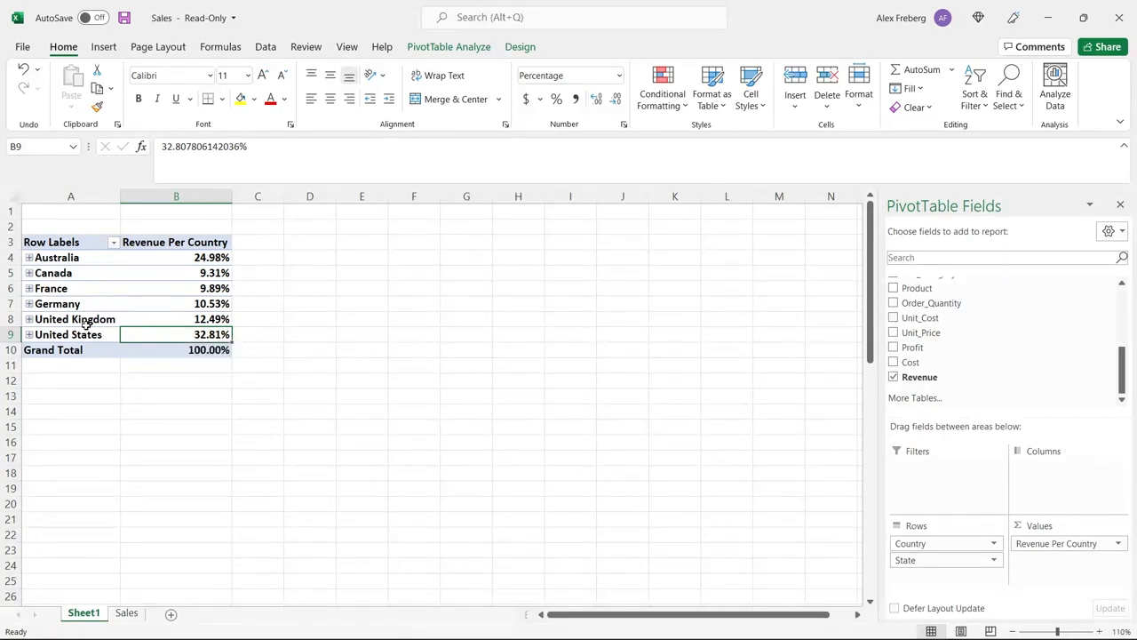
left_click_drag(91, 334, 96, 262)
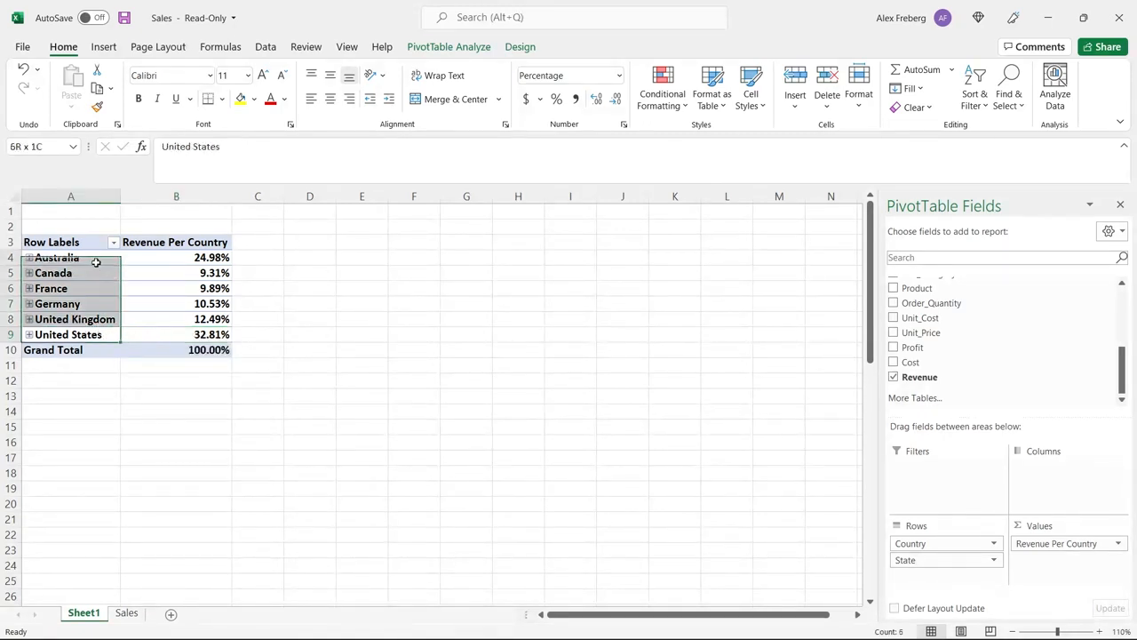
left_click(165, 256)
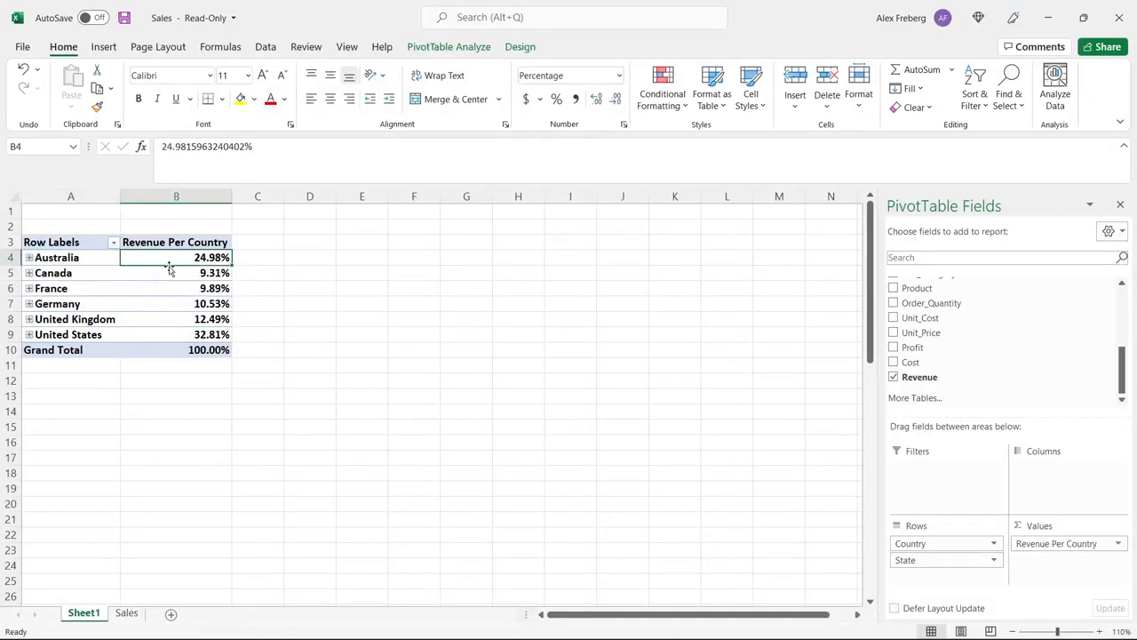
left_click(284, 330)
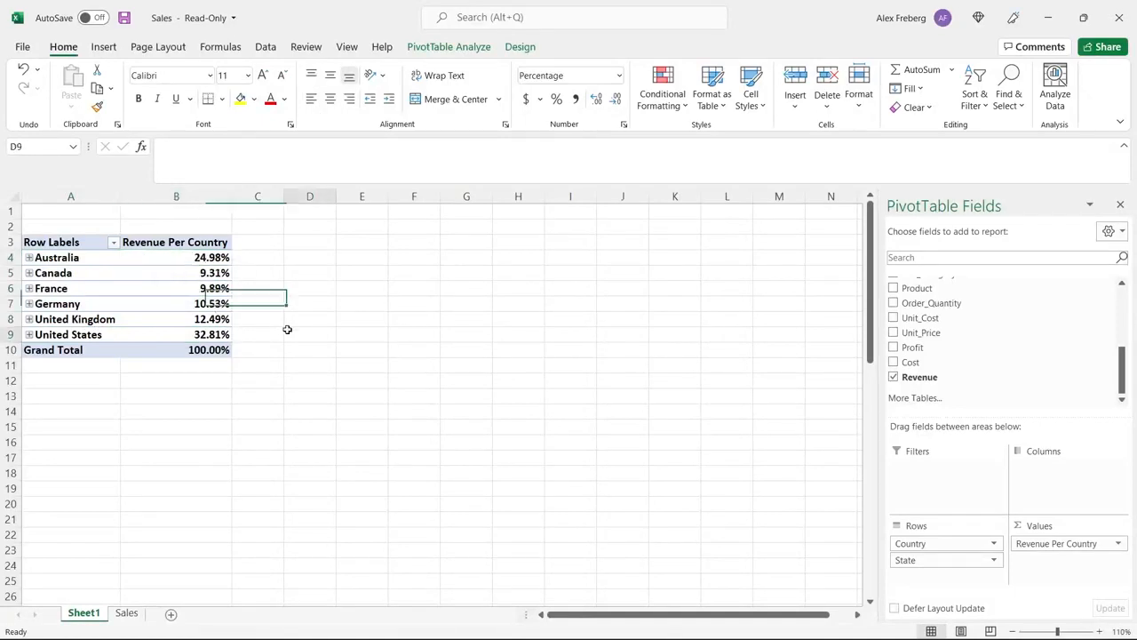
left_click(186, 263)
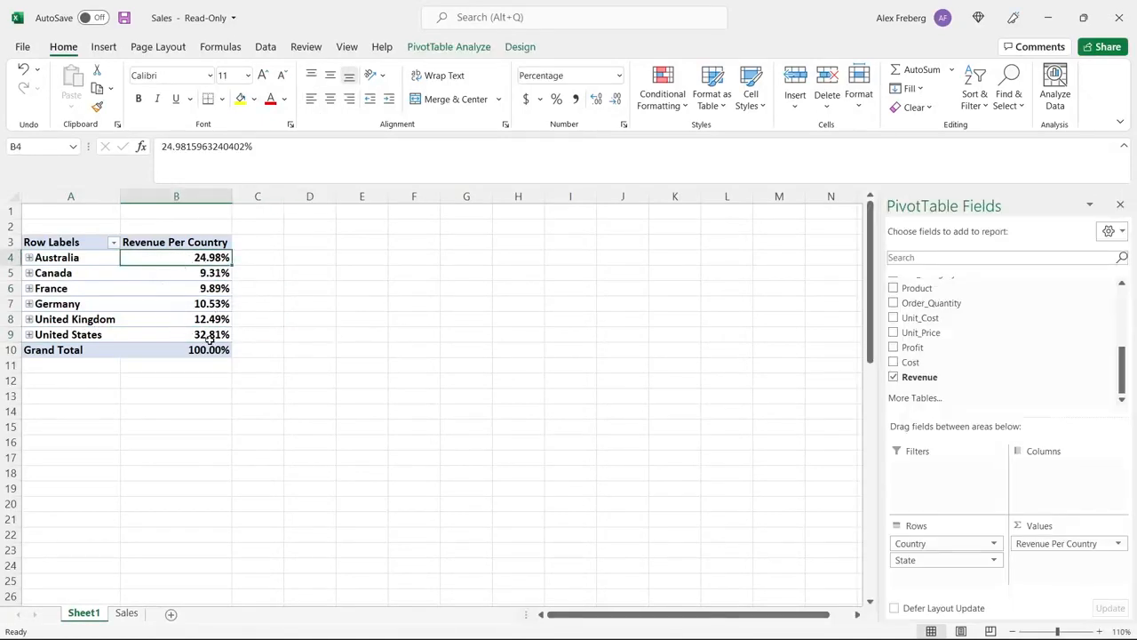
mouse_move(188, 258)
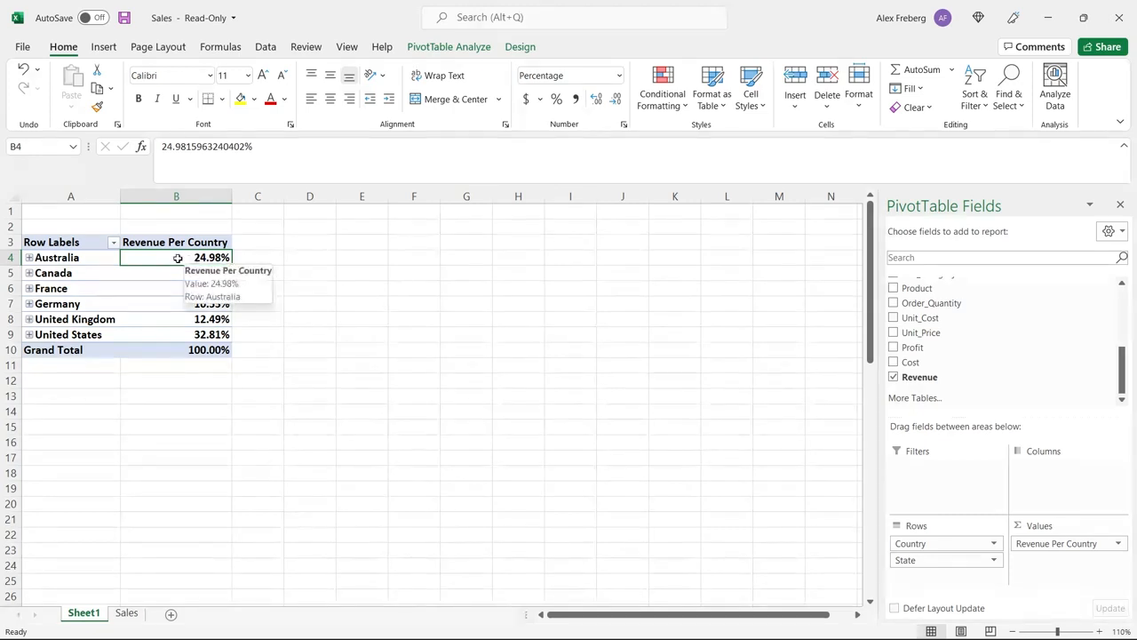
right_click(177, 258)
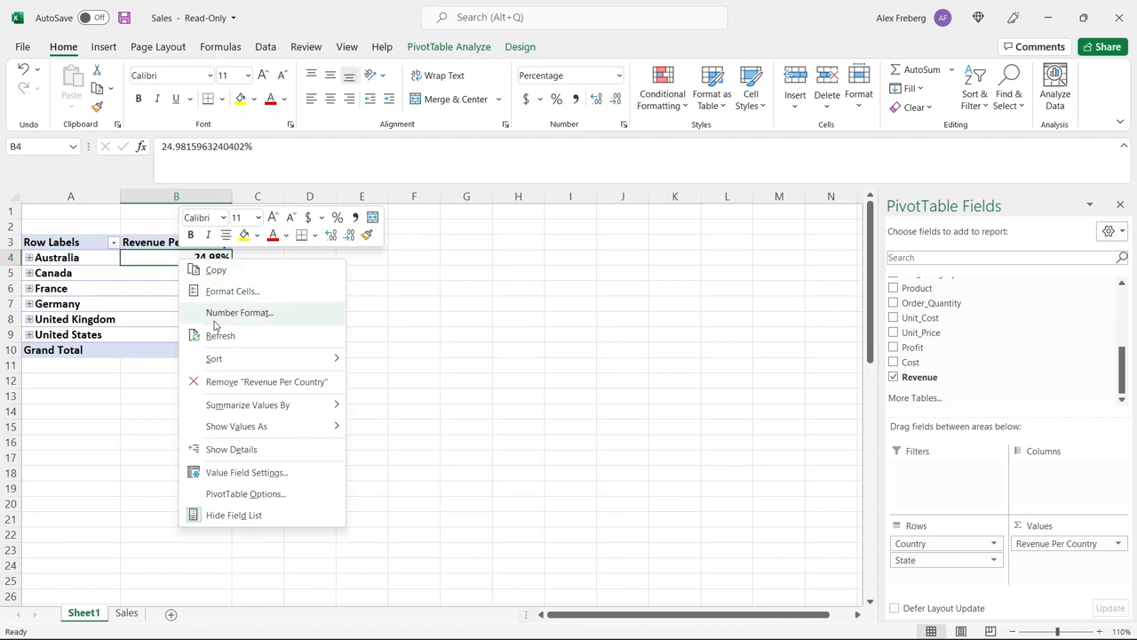
mouse_move(267, 360)
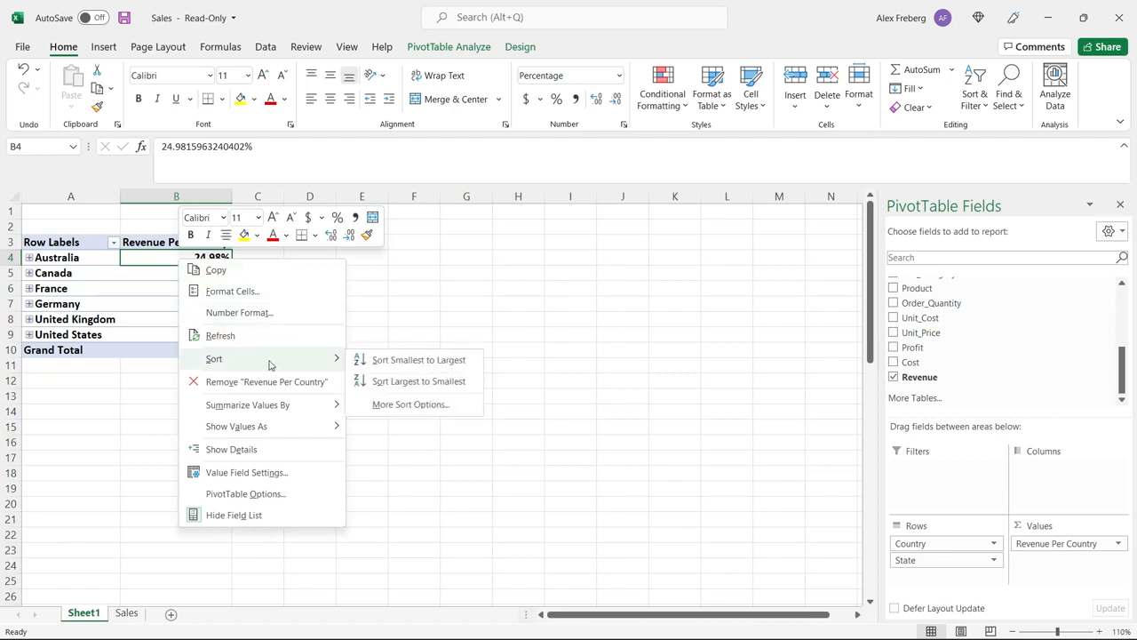
left_click(423, 384)
left_click_drag(57, 257, 167, 255)
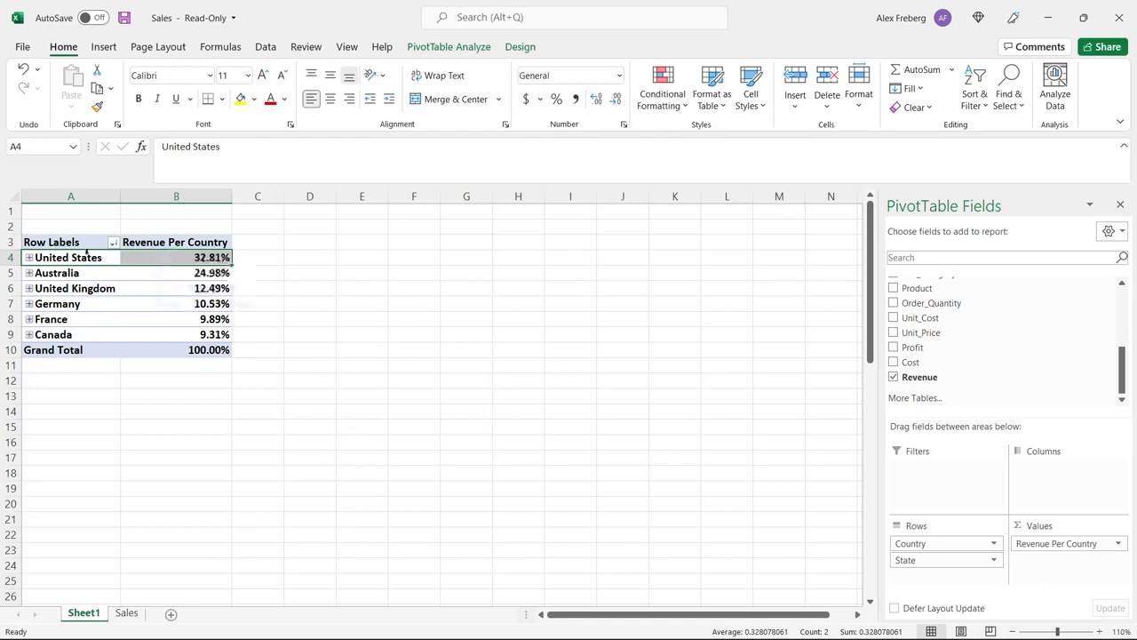
- Expand United States, sort its states by revenue percentage from largest to smallest, and check California's share
left_click(28, 258)
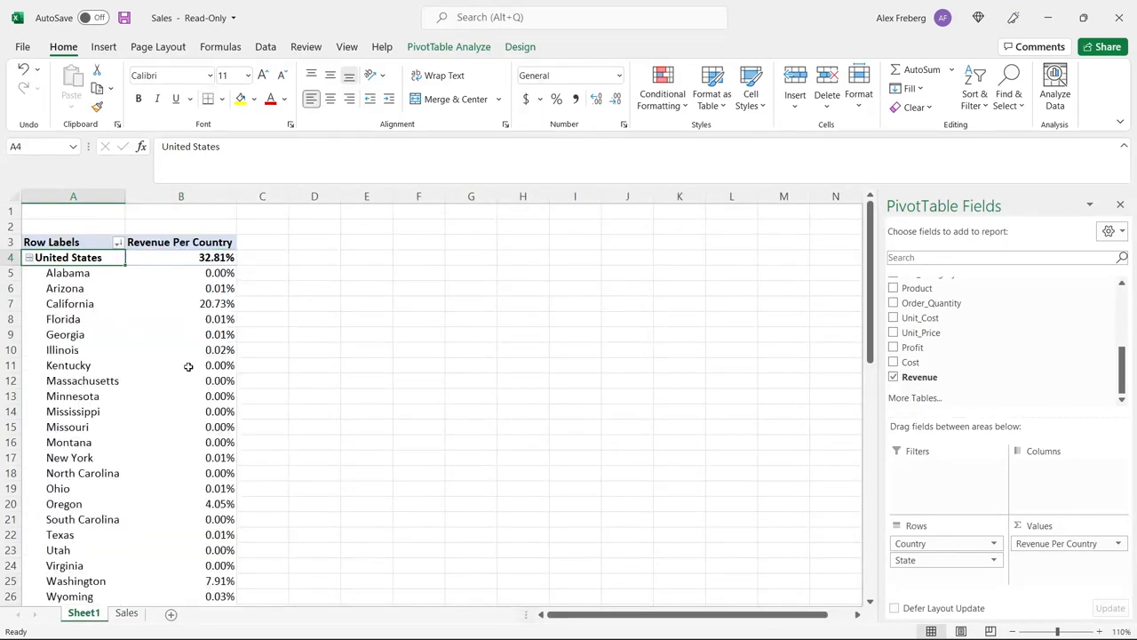
right_click(194, 271)
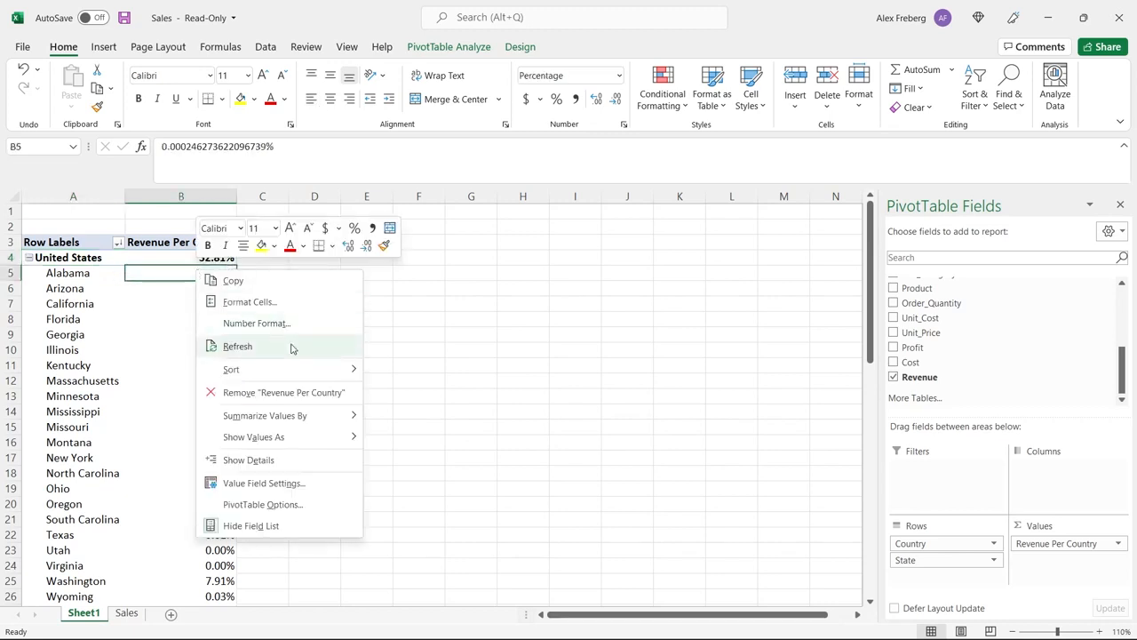
mouse_move(307, 373)
left_click(416, 392)
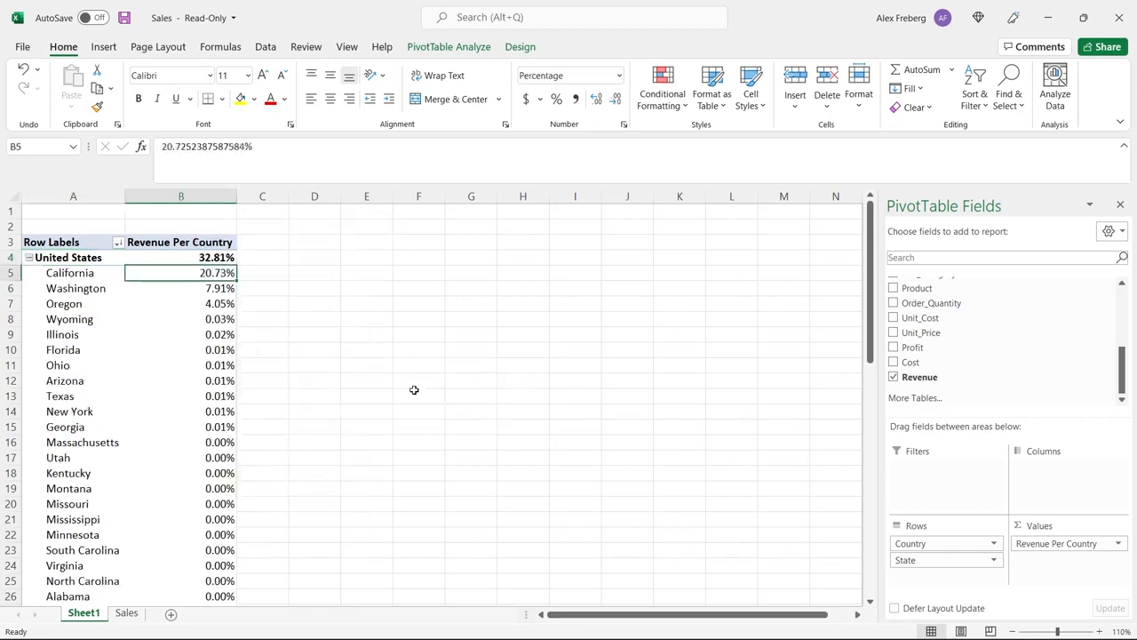
left_click(92, 272)
left_click(158, 274)
mouse_move(180, 273)
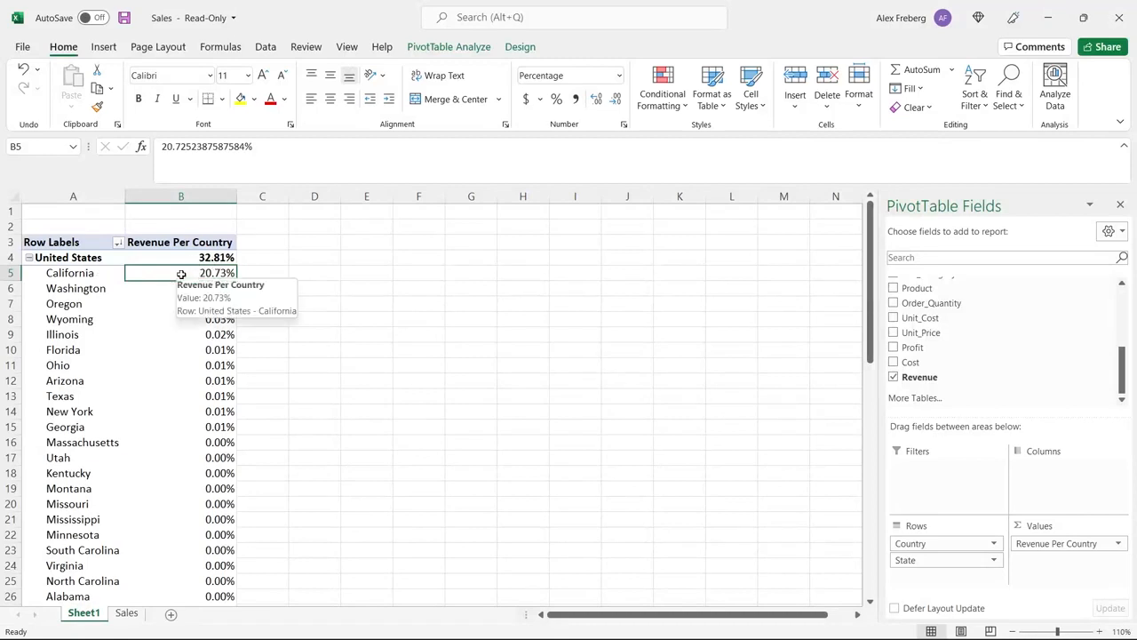
- Undo the state sorting, the United States expansion, the country sorting and the Revenue Per Country field settings
key("ctrl+z")
key("ctrl+z")
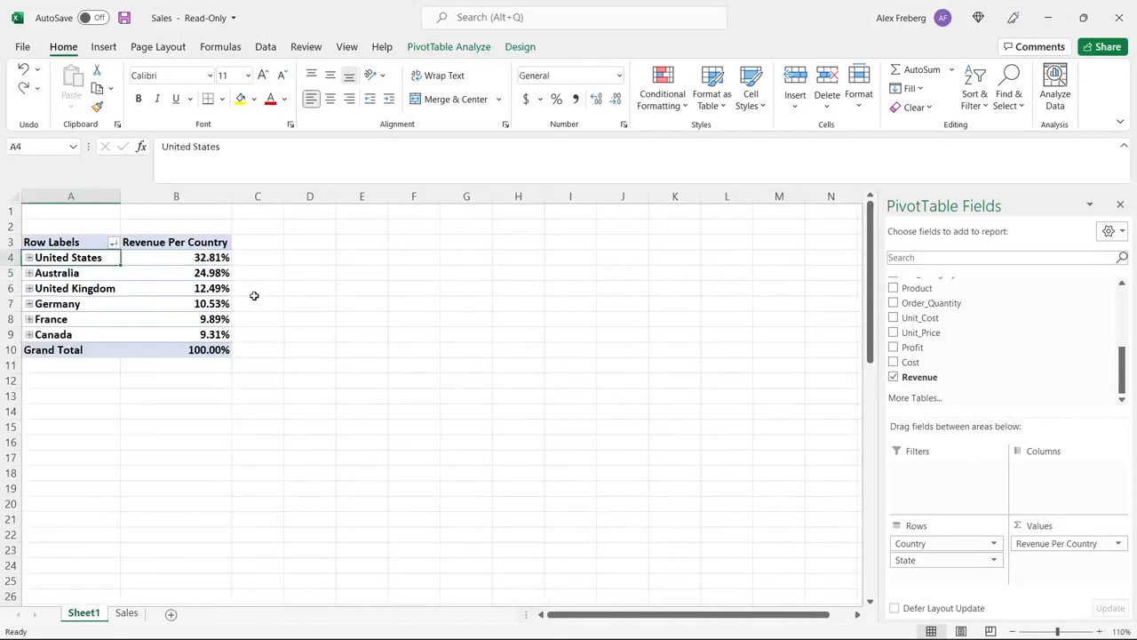
key("ctrl+z")
key("ctrl+z")
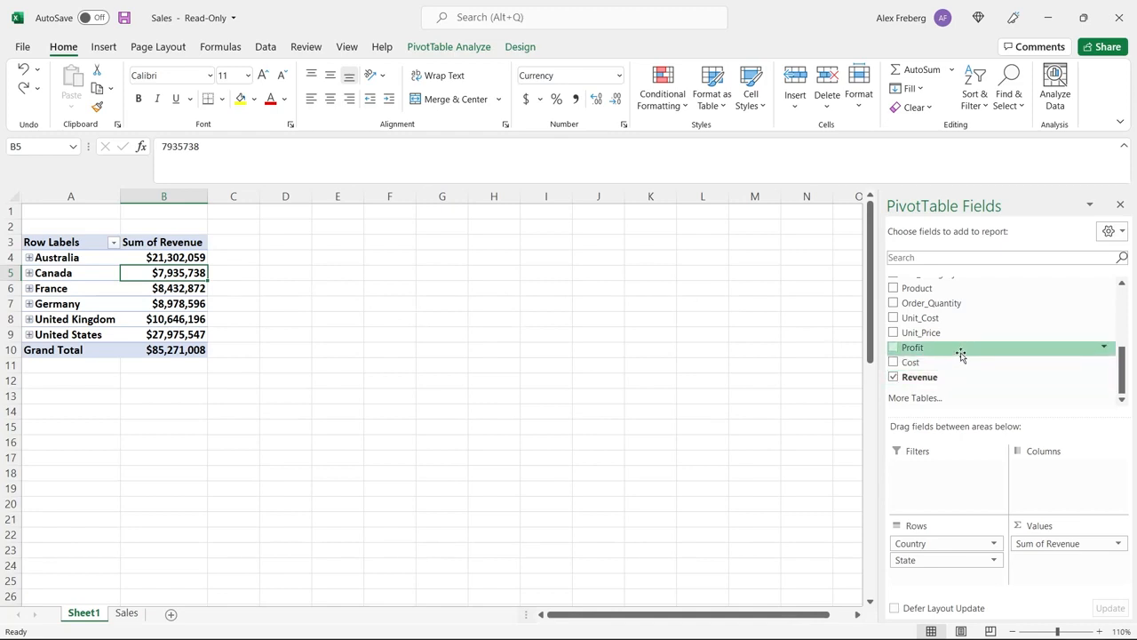
- Add Cost and Profit to the PivotTable's values as sums and format C4:D10 as Currency with no decimal places
left_click_drag(962, 361, 1044, 560)
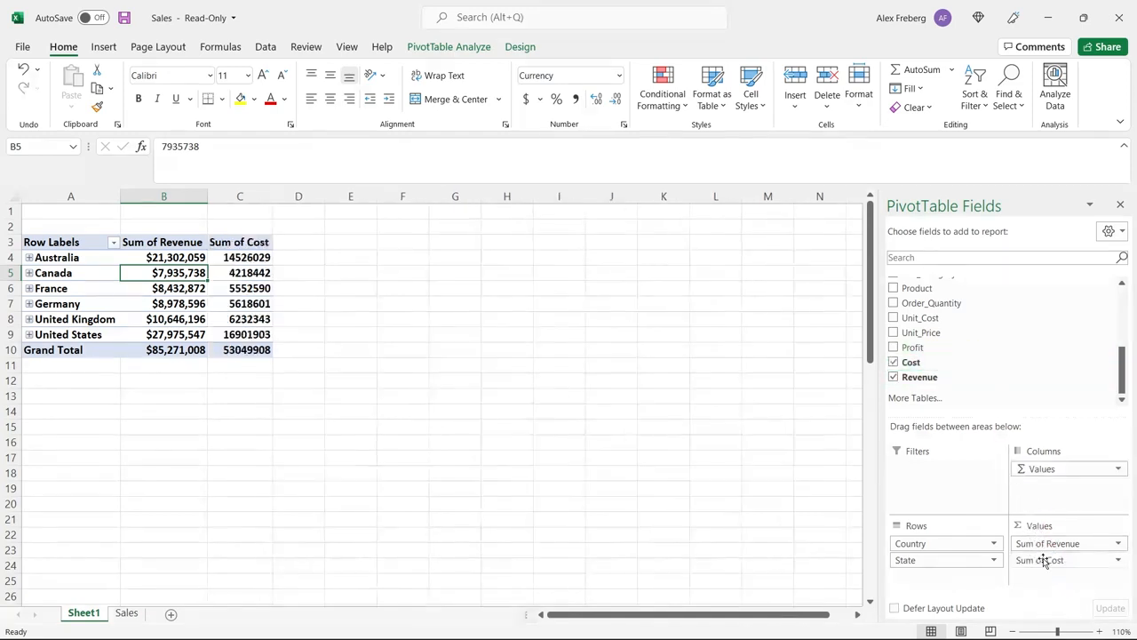
left_click_drag(943, 350, 1059, 582)
left_click_drag(239, 258, 316, 350)
left_click(620, 76)
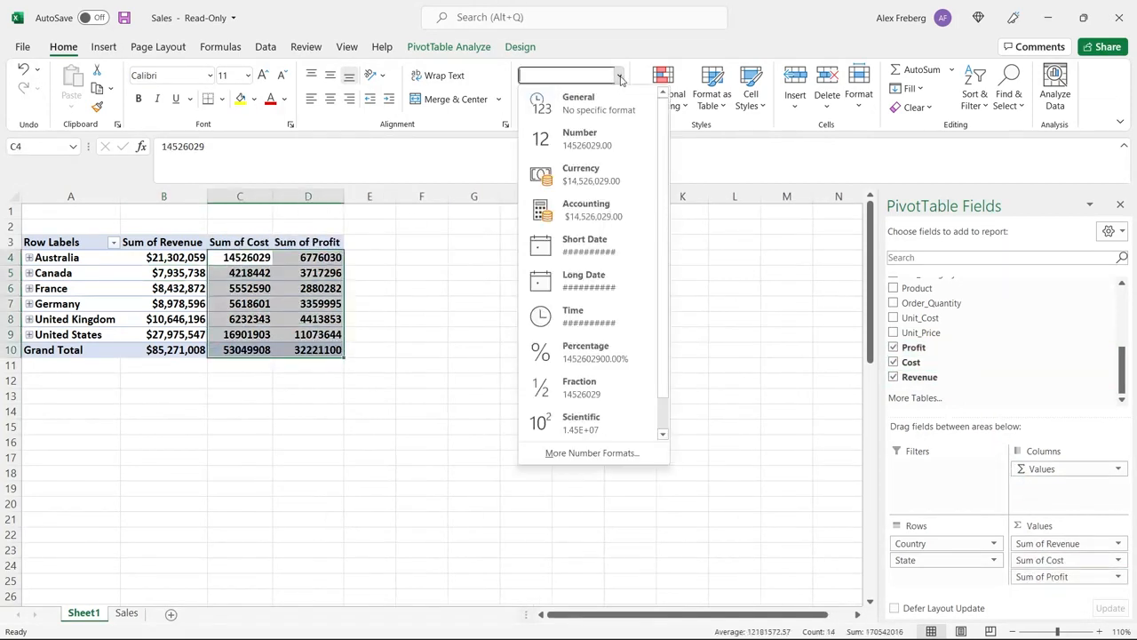
left_click(597, 173)
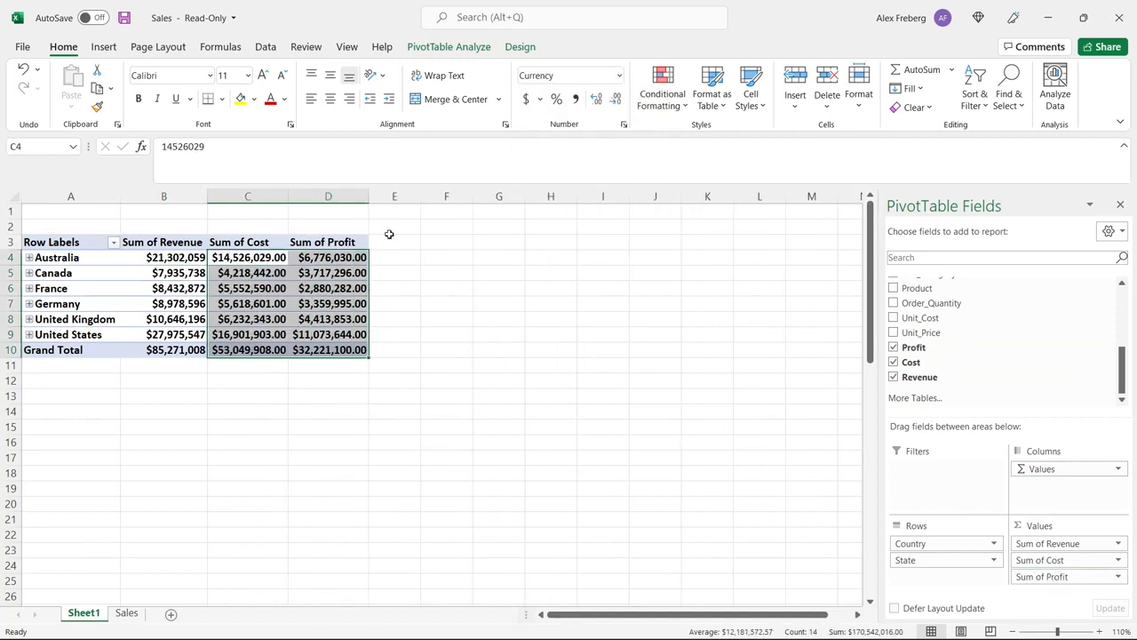
left_click(620, 100)
left_click(620, 101)
left_click(405, 308)
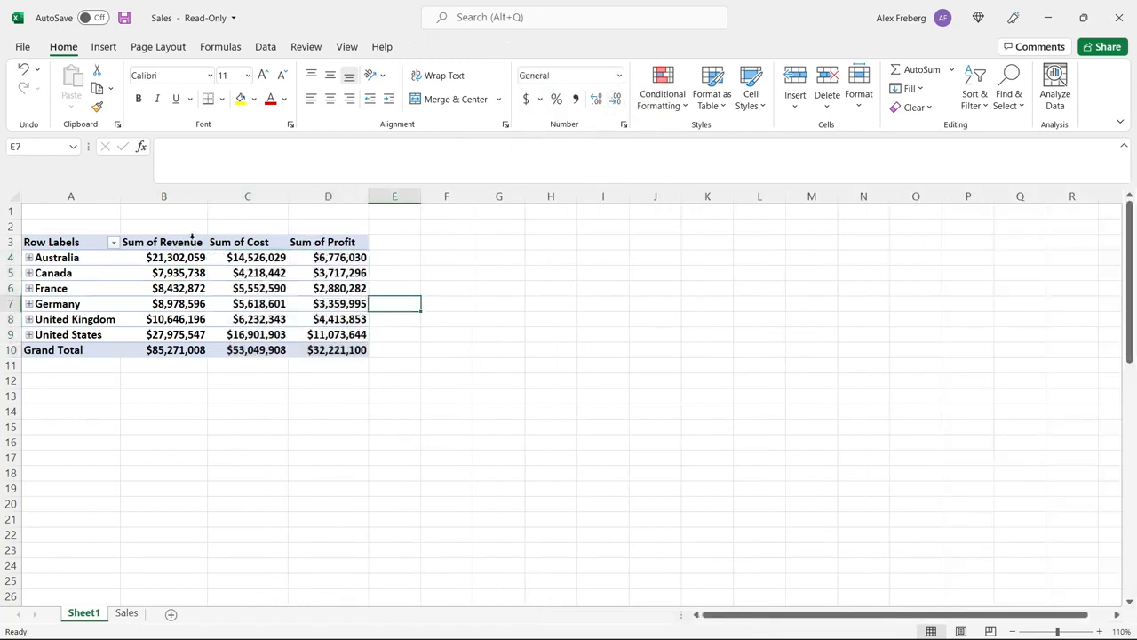
- Examine the United States row, comparing its revenue and cost with the resulting profit
left_click(355, 304)
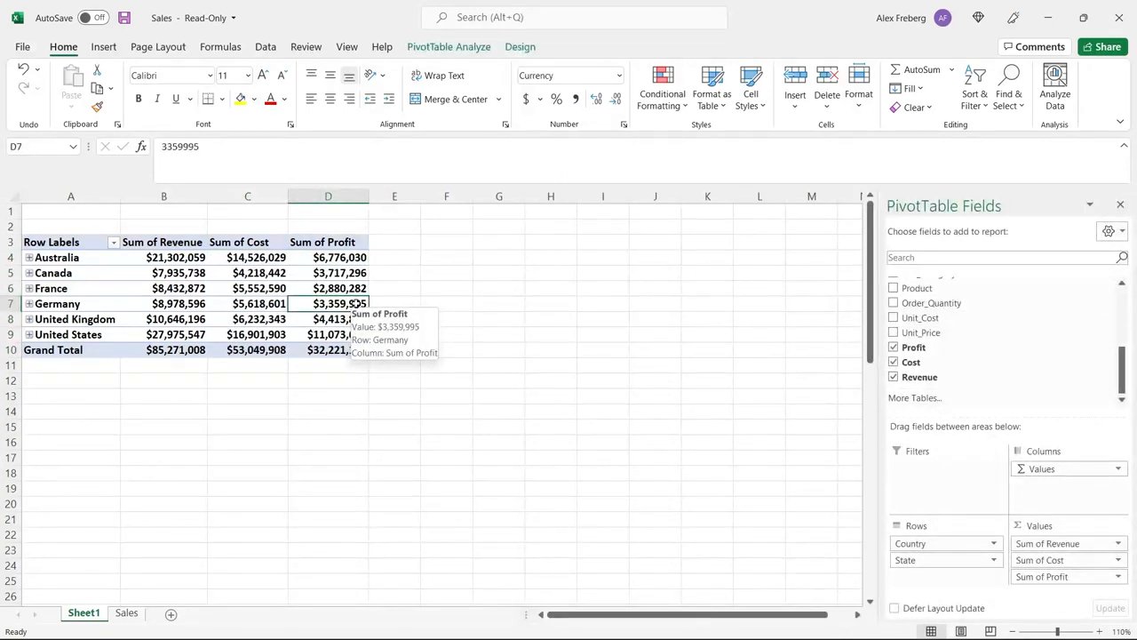
left_click(171, 335)
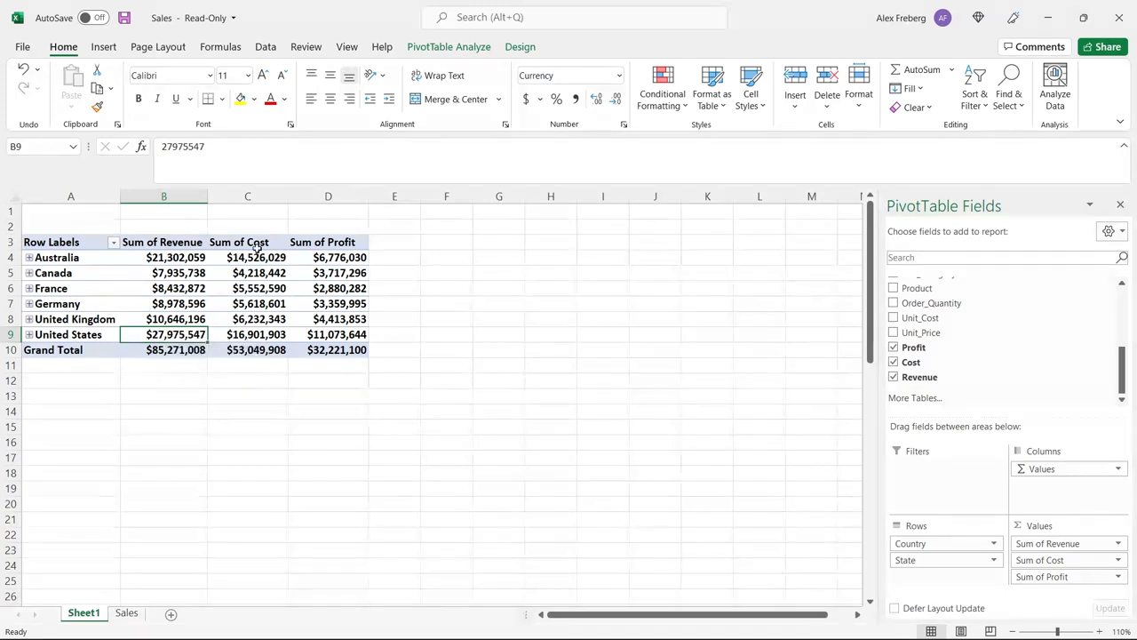
left_click(258, 335)
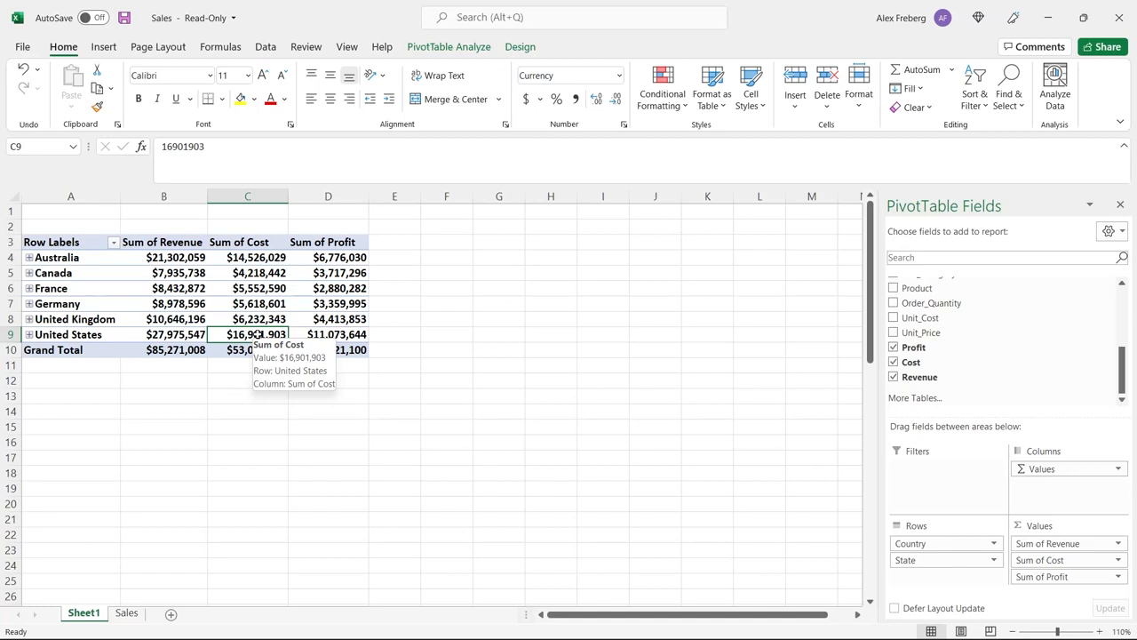
left_click(339, 334)
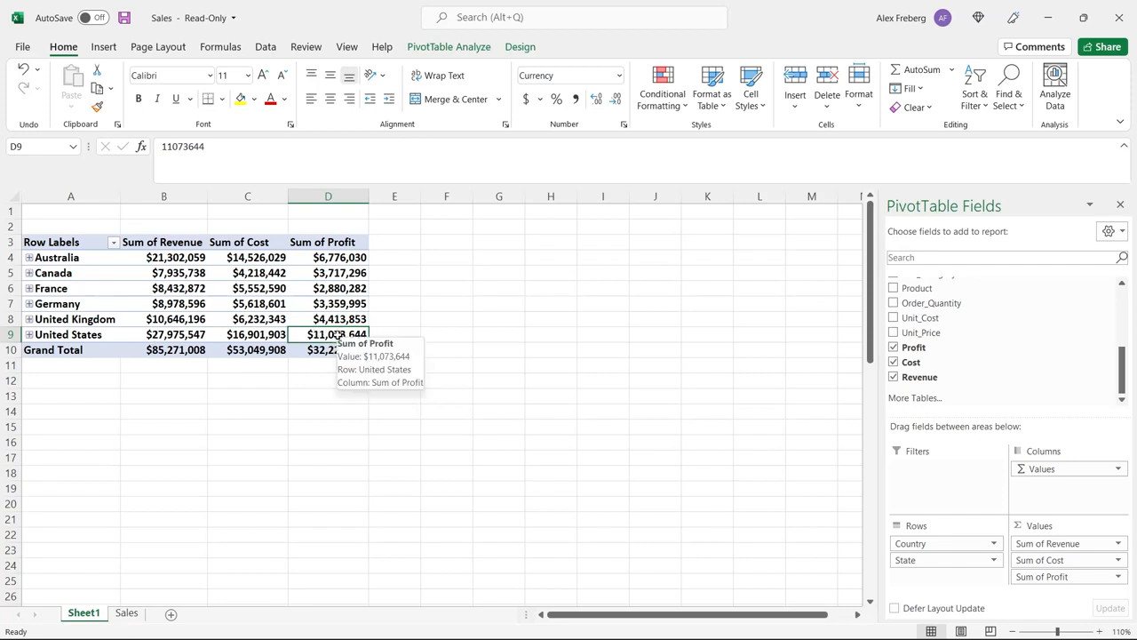
left_click(178, 335)
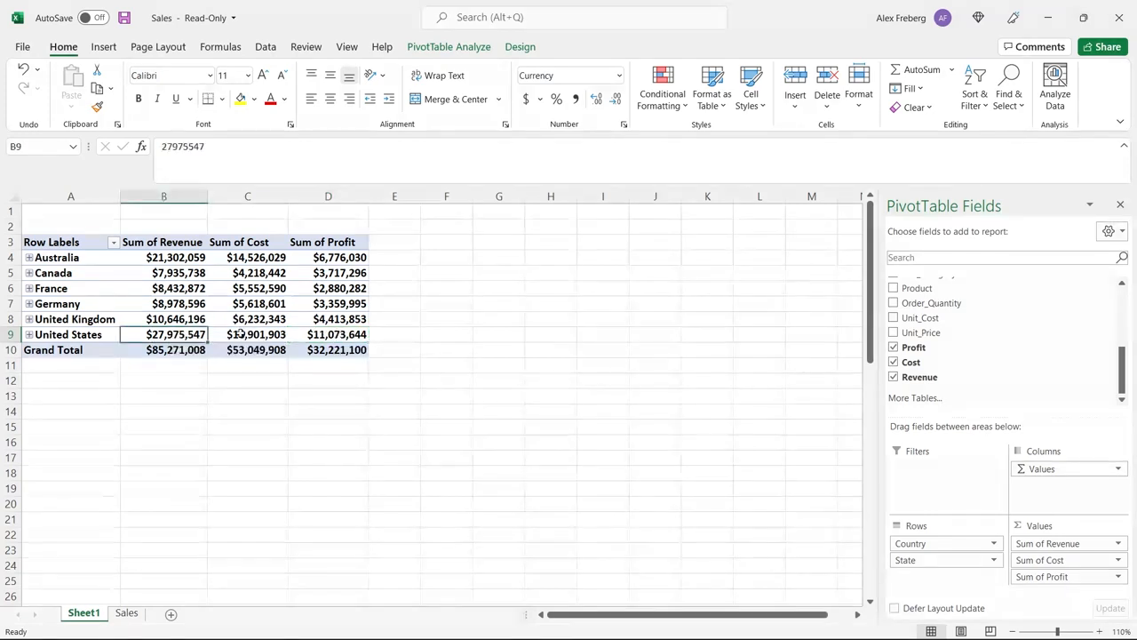
key("Right")
key("Right")
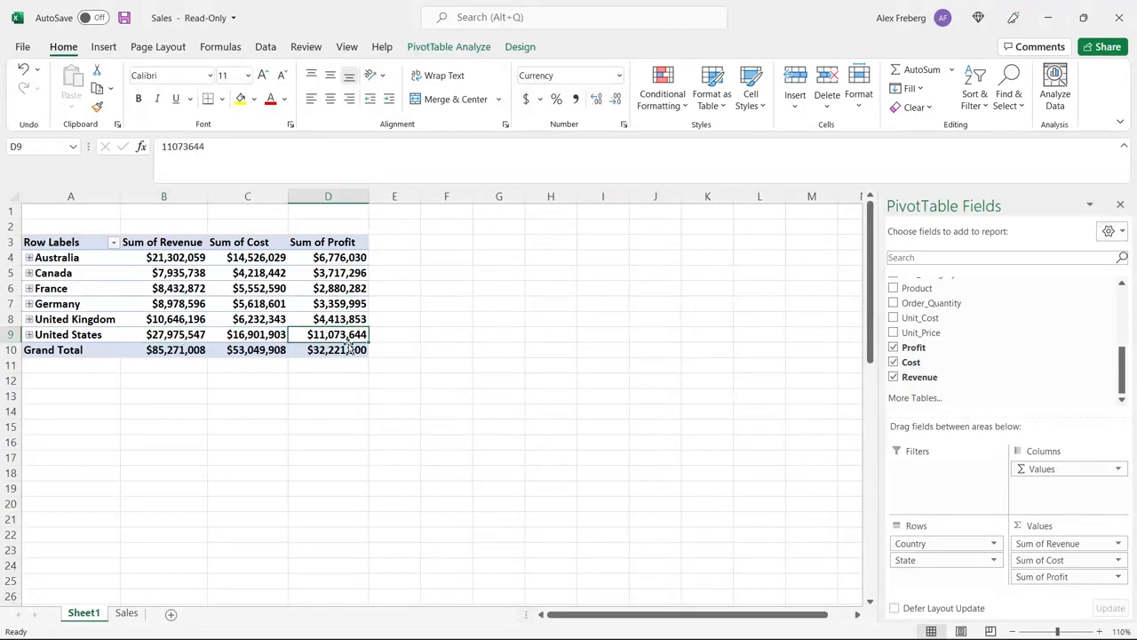
left_click(241, 338)
left_click(182, 335)
left_click(240, 334)
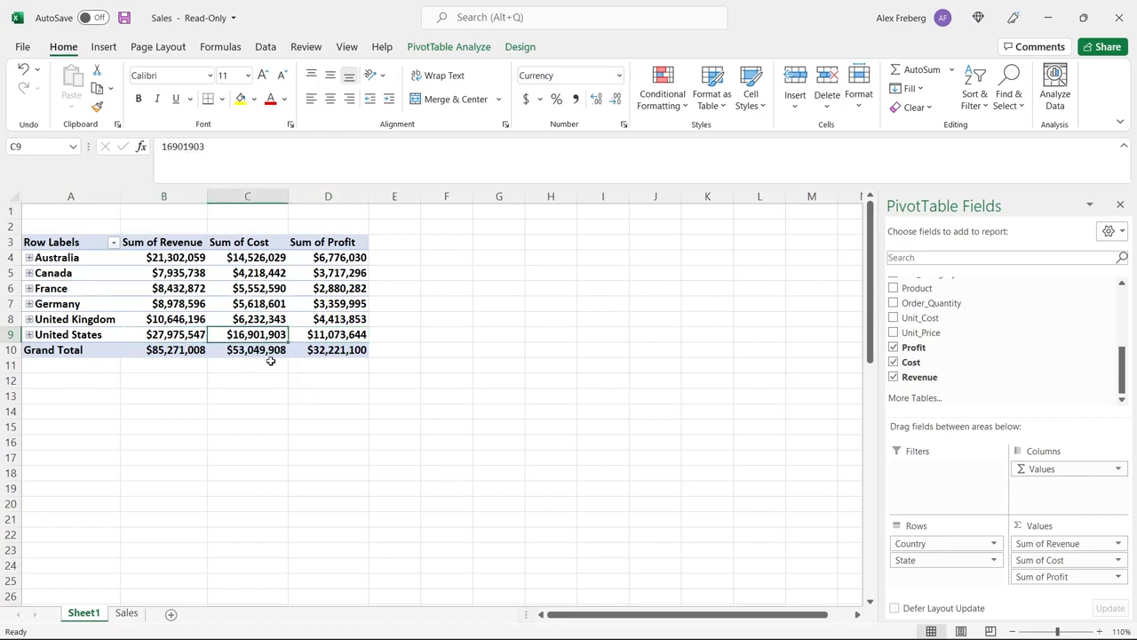
left_click(330, 332)
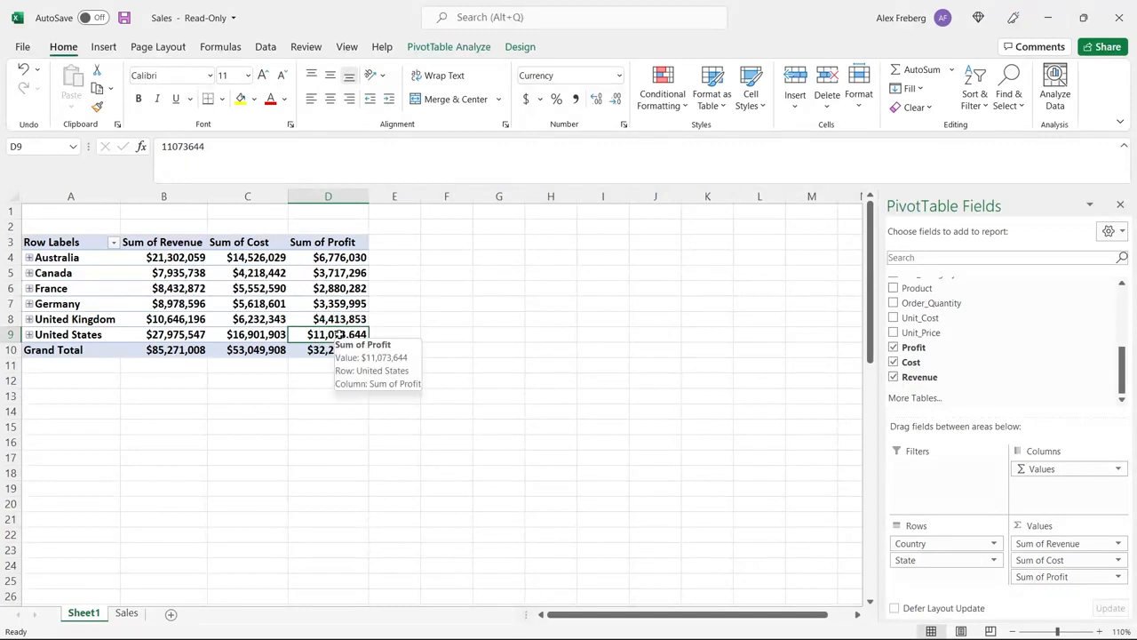
- Start a new calculated field for the PivotTable and name it CaculatedFieldDemo
left_click(449, 47)
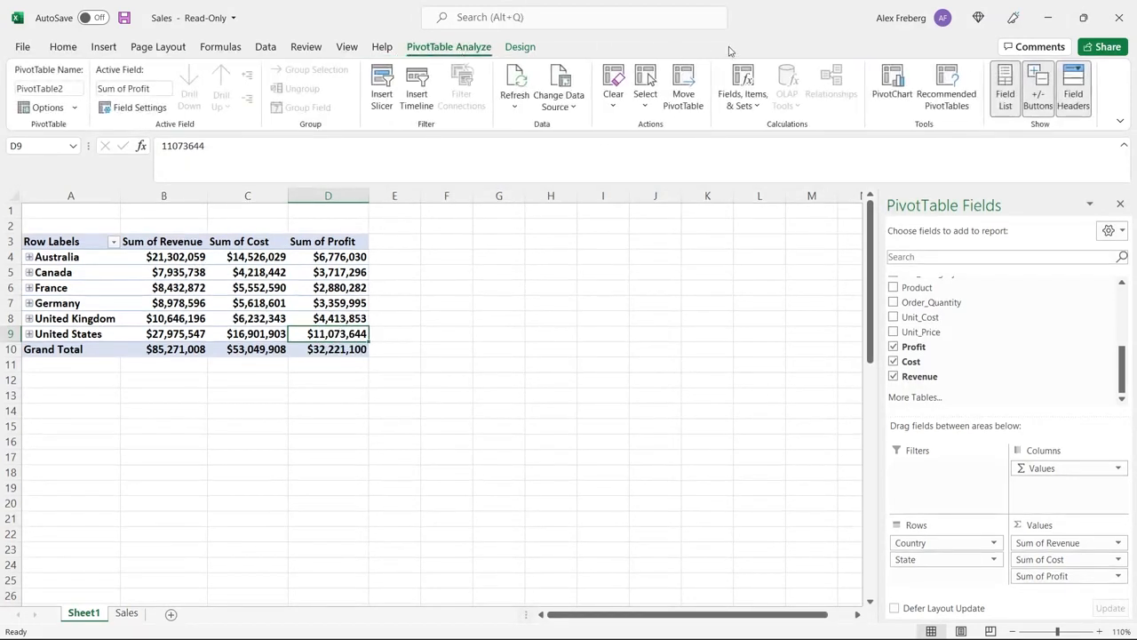
left_click(744, 80)
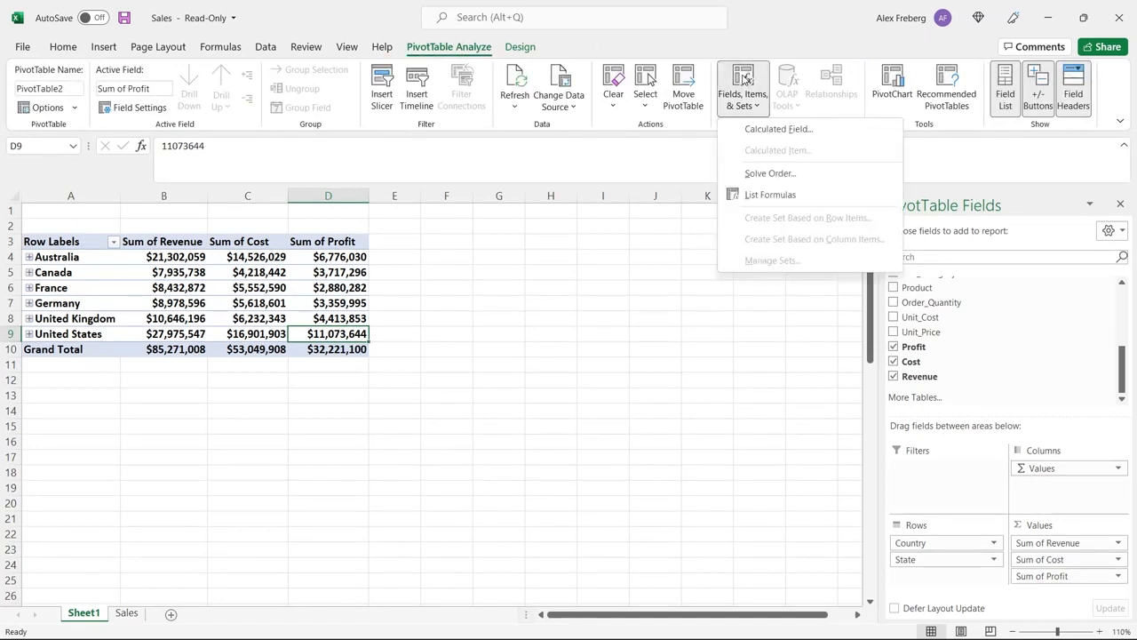
left_click(758, 130)
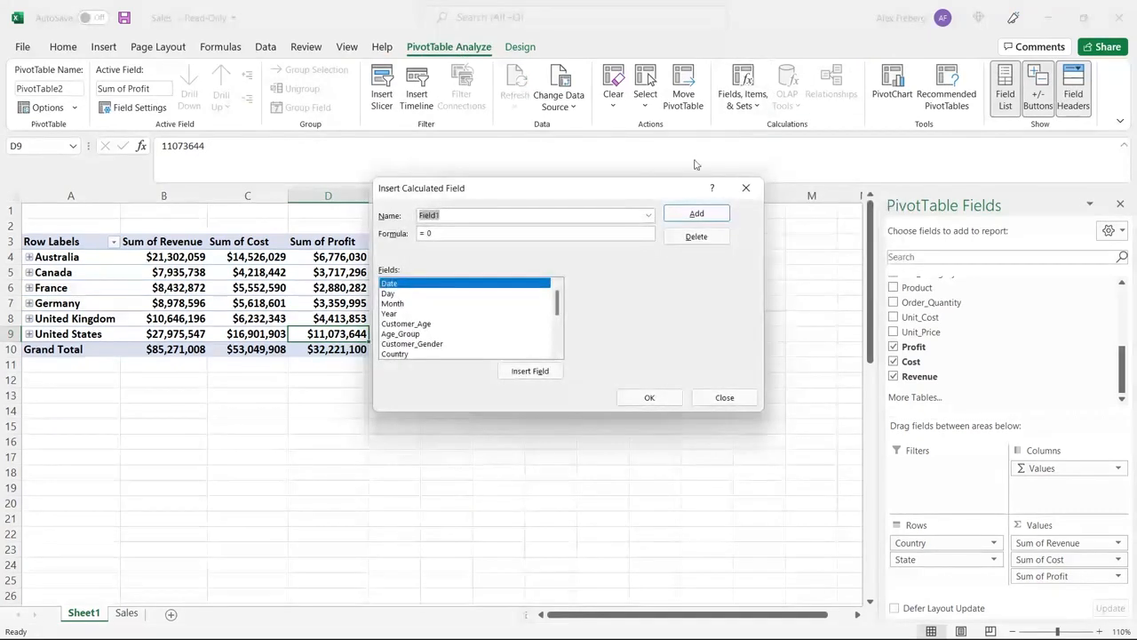
left_click_drag(611, 186, 795, 151)
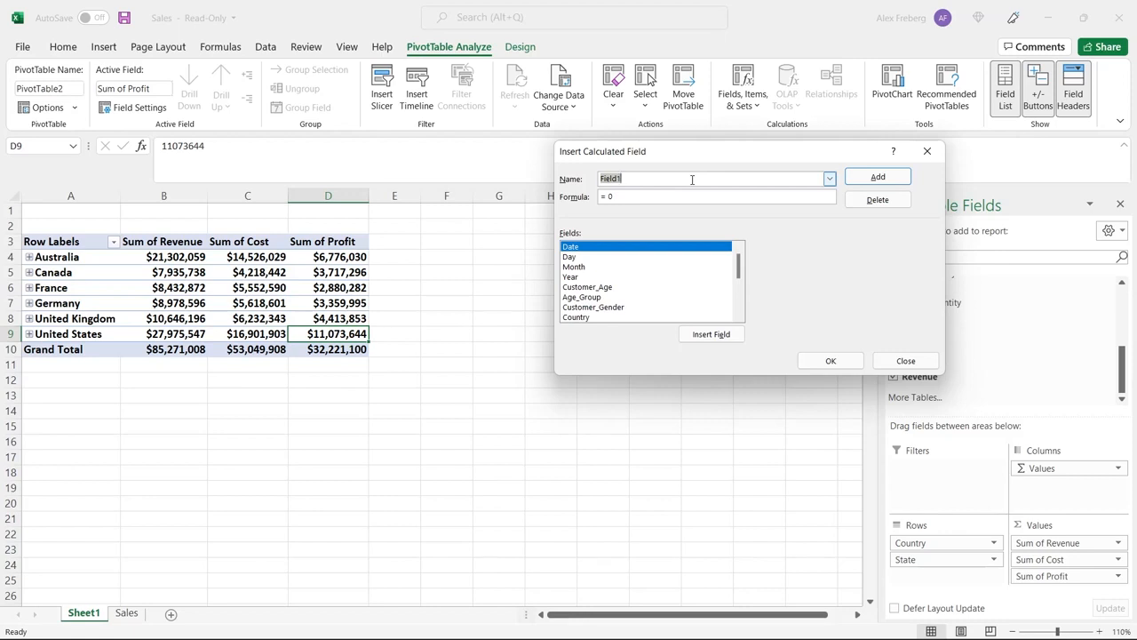
type("De")
key("BackSpace")
key("BackSpace")
type("Caculated")
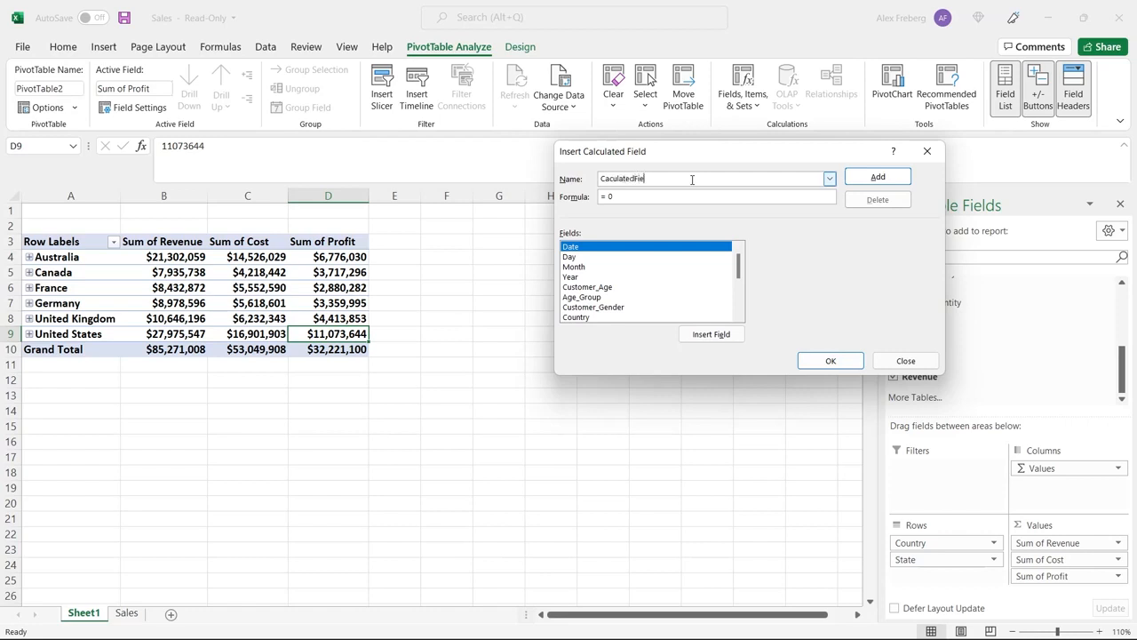
- Insert the Revenue field into the calculated field's formula in place of the default 0
left_click(665, 201)
left_click(661, 196)
left_click_drag(740, 271, 738, 300)
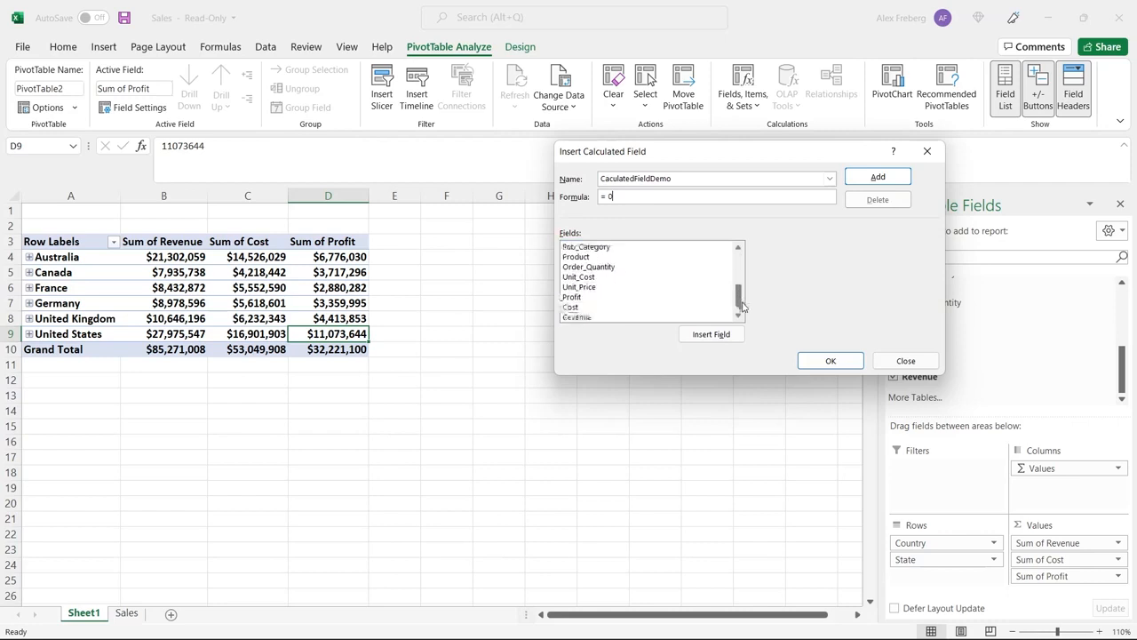
left_click(599, 318)
left_click(703, 335)
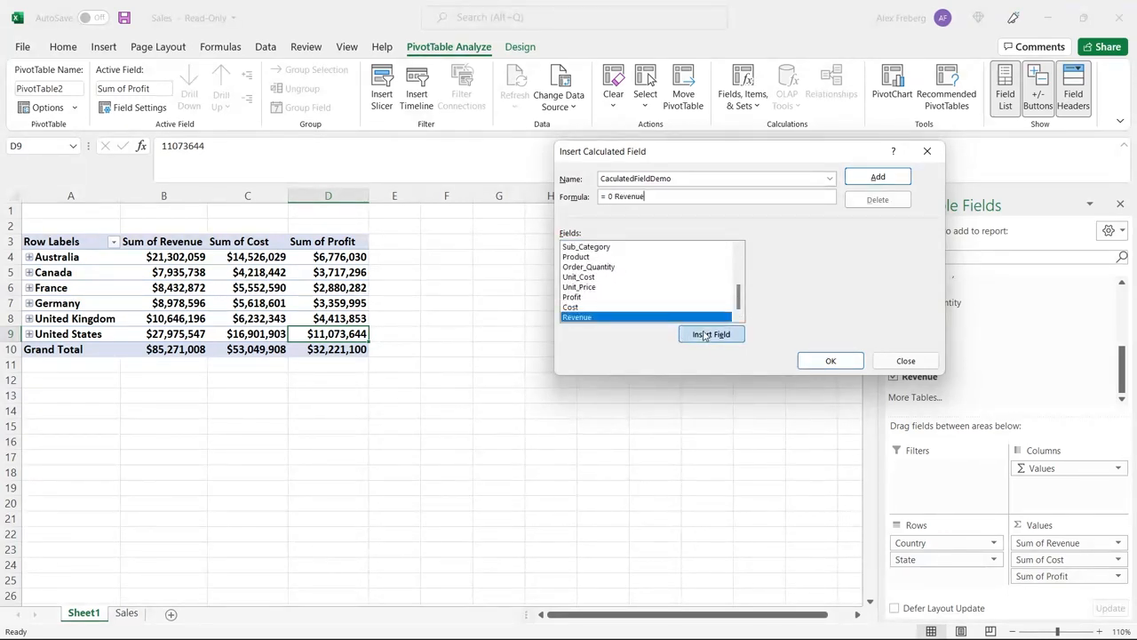
left_click(615, 196)
key("BackSpace")
key("BackSpace")
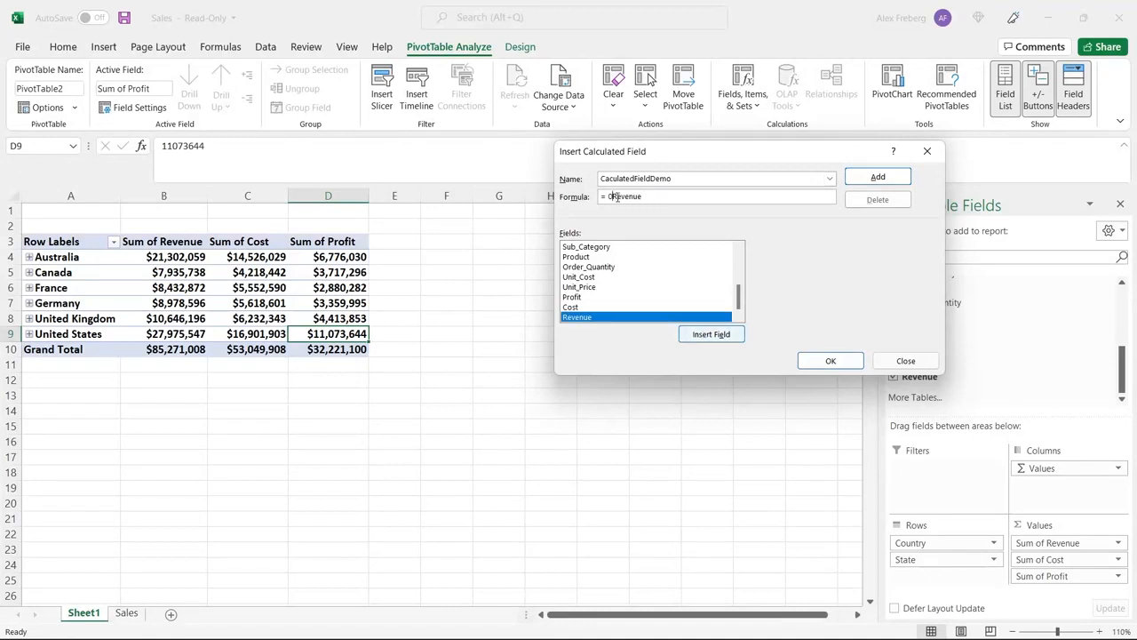
key("BackSpace")
- Subtract the Cost field from Revenue in the formula and add the calculated field to the PivotTable
type("-")
left_click(601, 307)
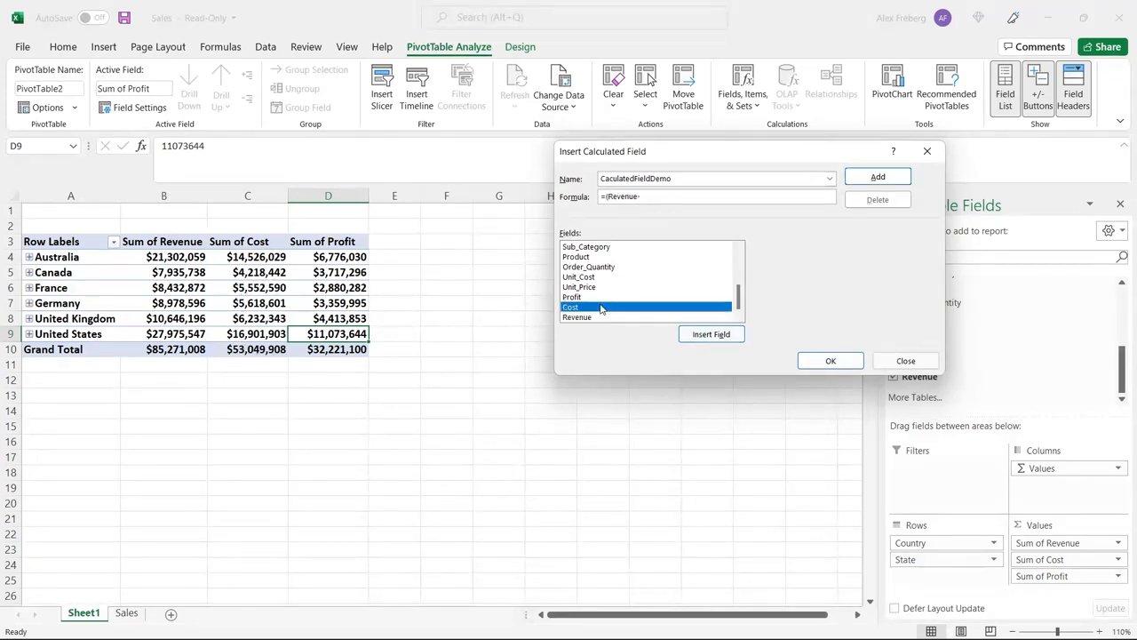
left_click(716, 338)
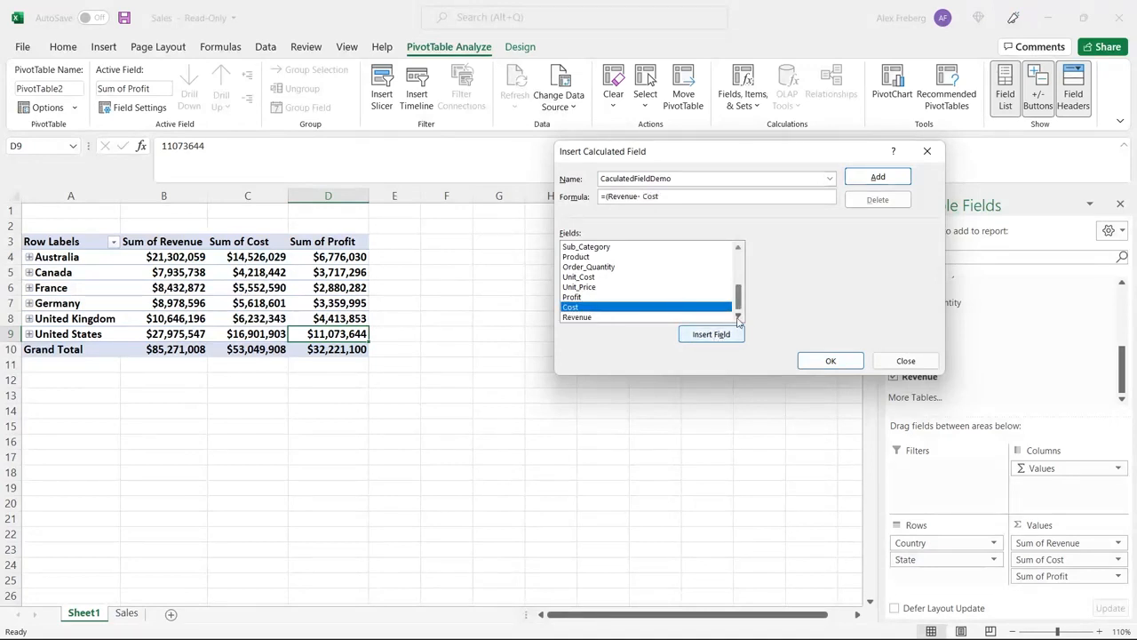
left_click(830, 361)
- Compare the Sum of CaculatedFieldDemo values with Sum of Profit for the grand total and individual countries
left_click(416, 350)
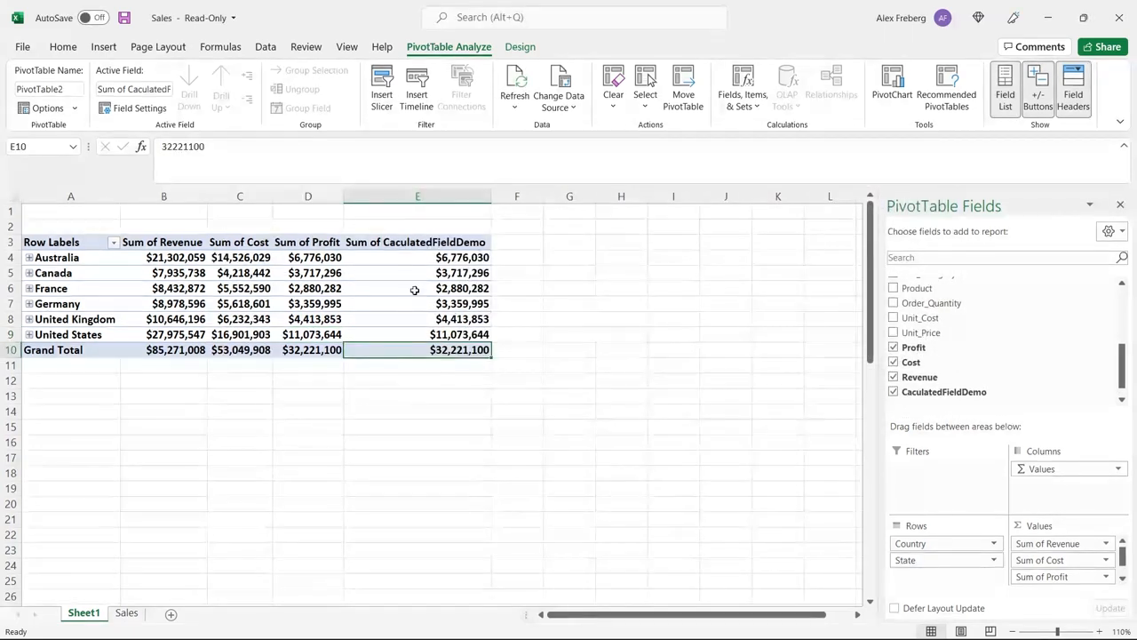
left_click(313, 352)
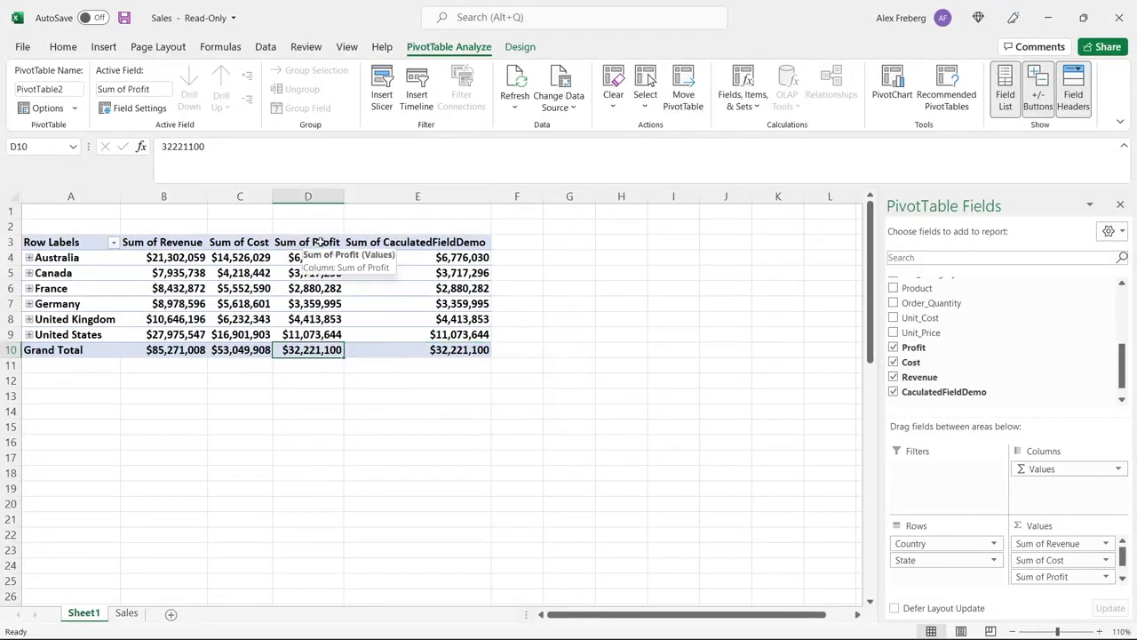
left_click(373, 334)
left_click(327, 319)
left_click(365, 321)
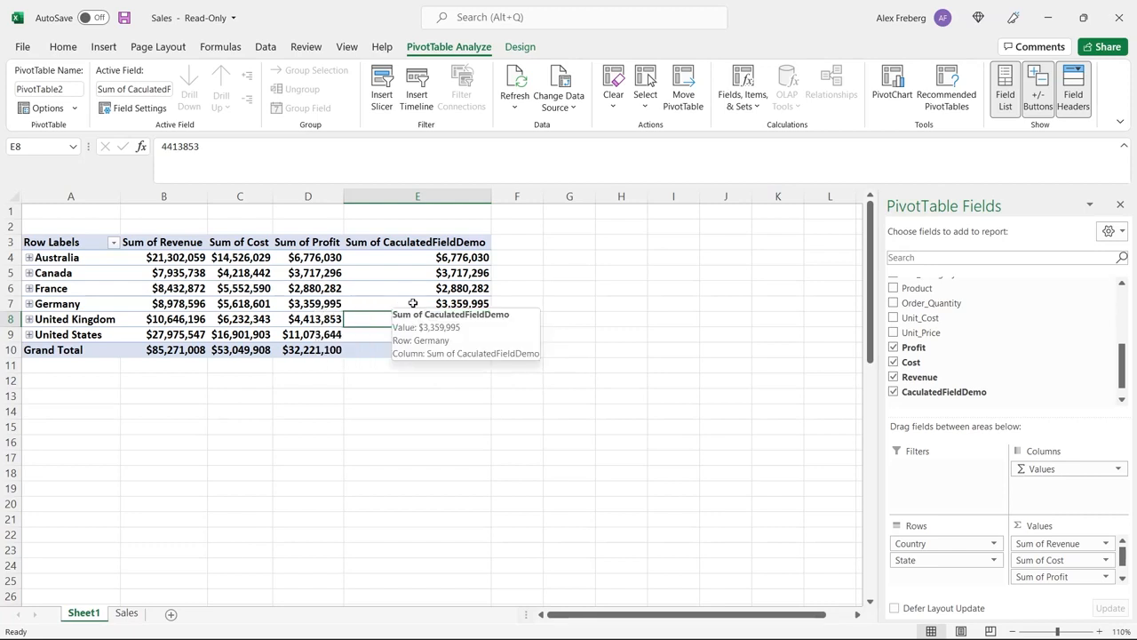
left_click(419, 196)
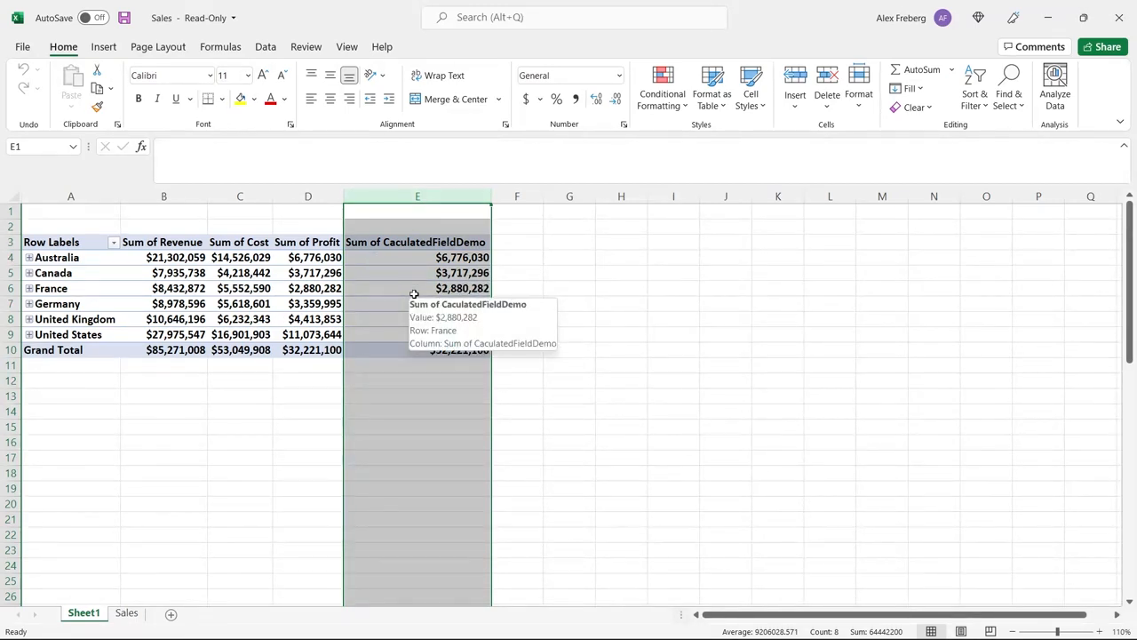
right_click(414, 294)
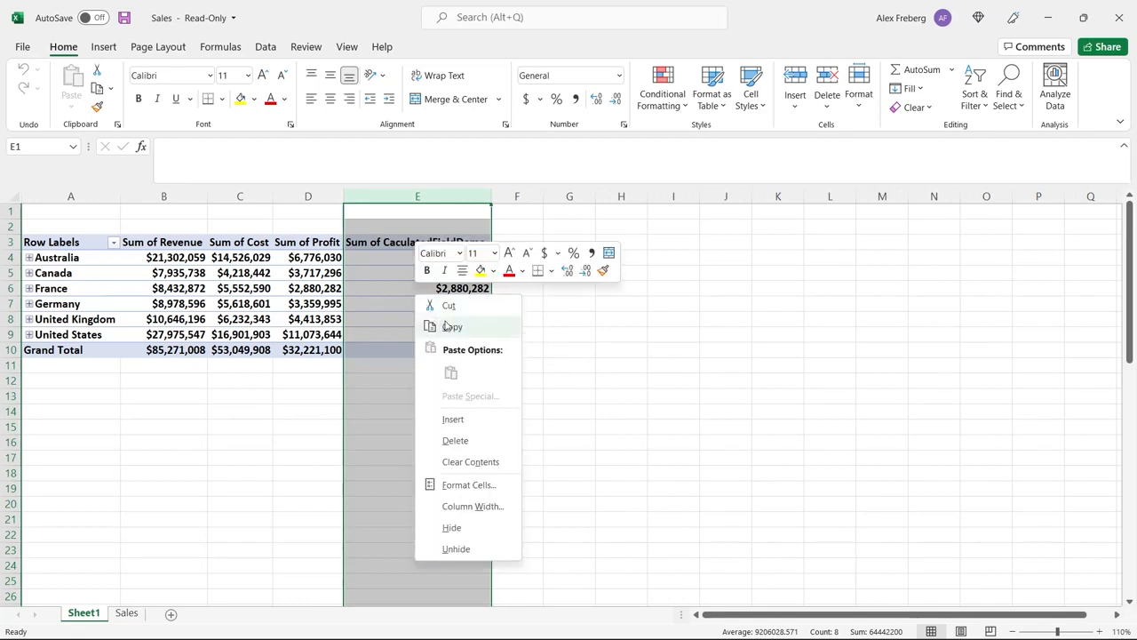
left_click(478, 311)
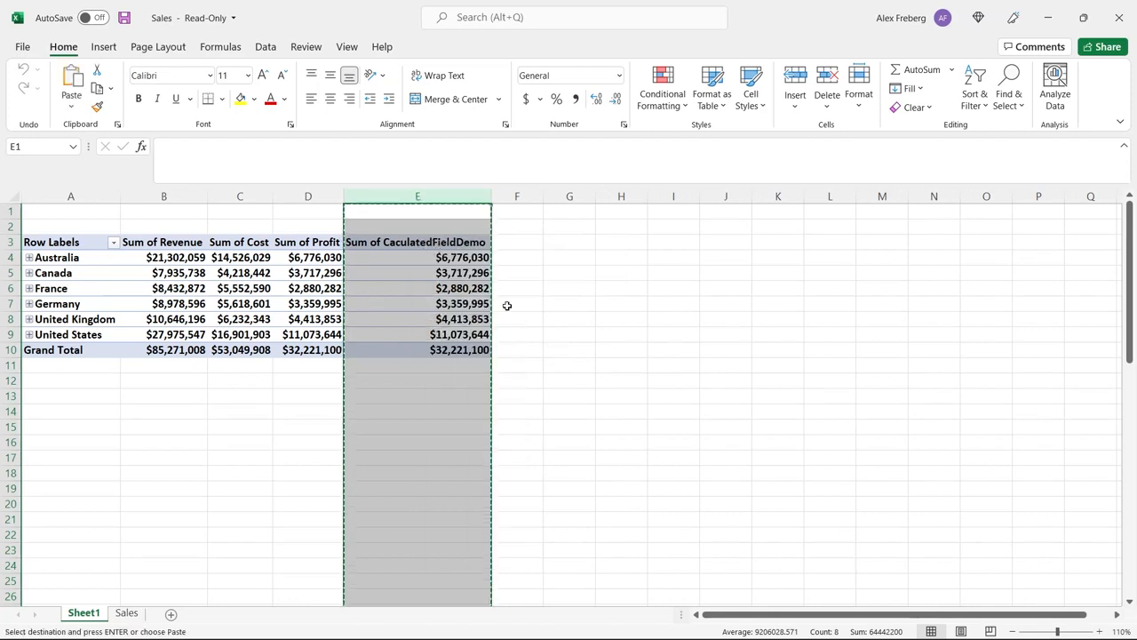
left_click(511, 303)
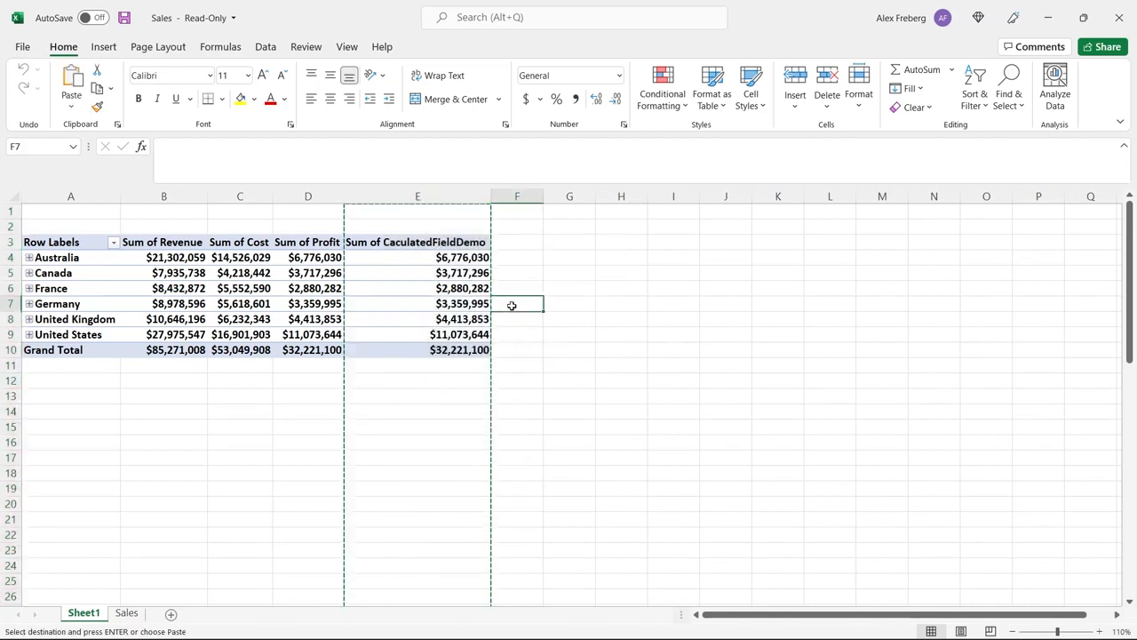
left_click(626, 193)
left_click(569, 240)
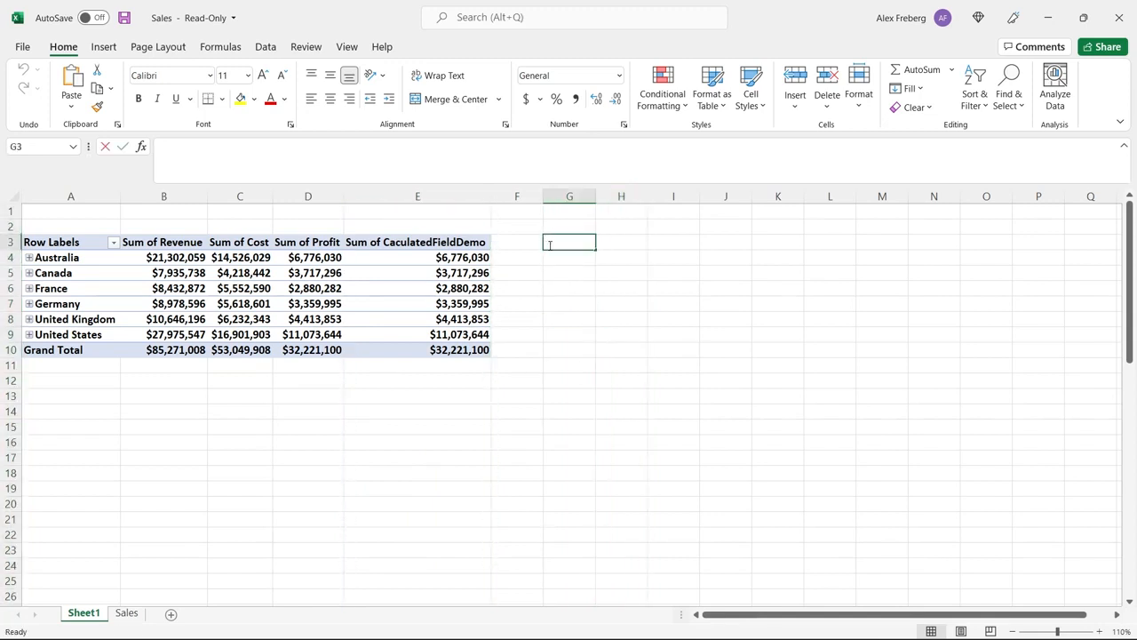
- Remove CaculatedFieldDemo from the PivotTable through the field list
left_click(432, 299)
scroll(998, 348, "down", 1)
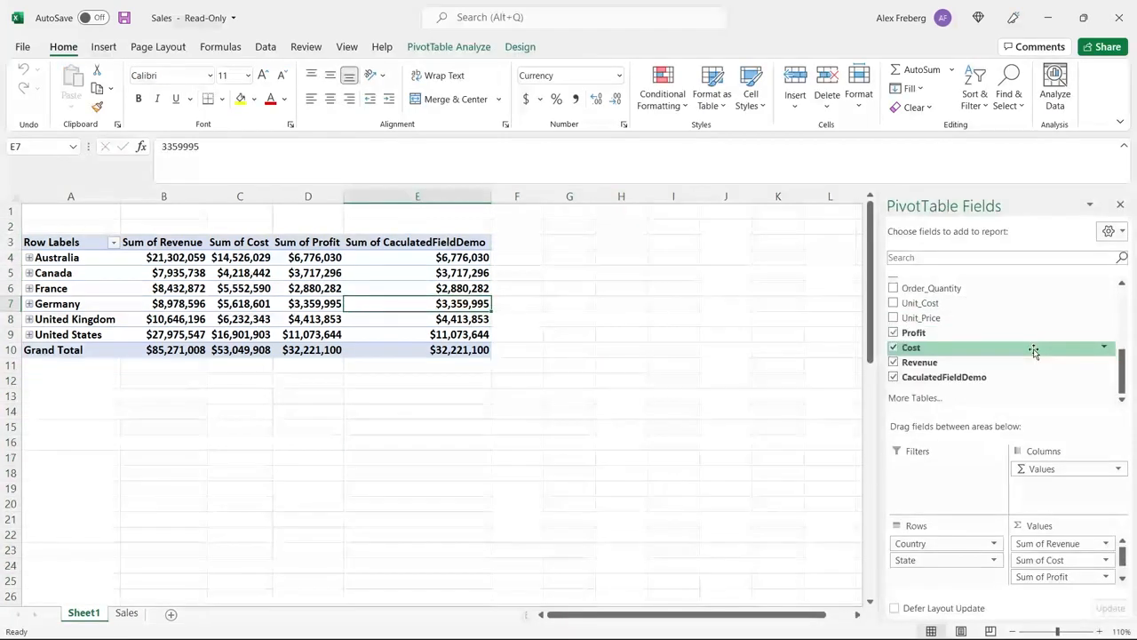
left_click(893, 378)
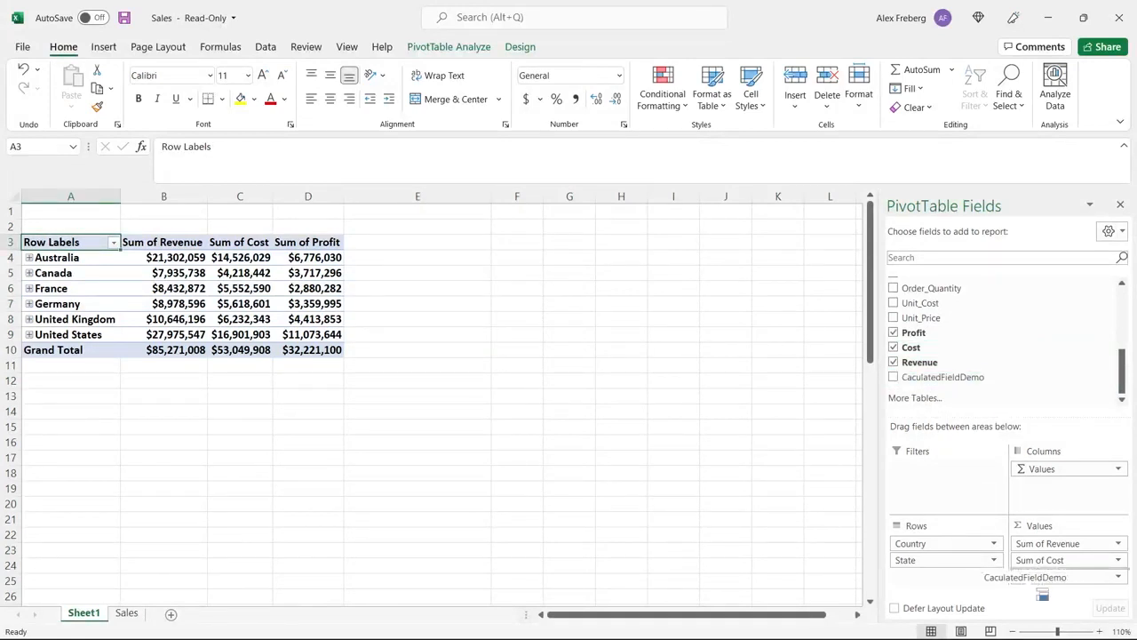
- Put CaculatedFieldDemo back into the PivotTable's values, check its United States value, and remove the field again
left_click_drag(973, 377, 1061, 582)
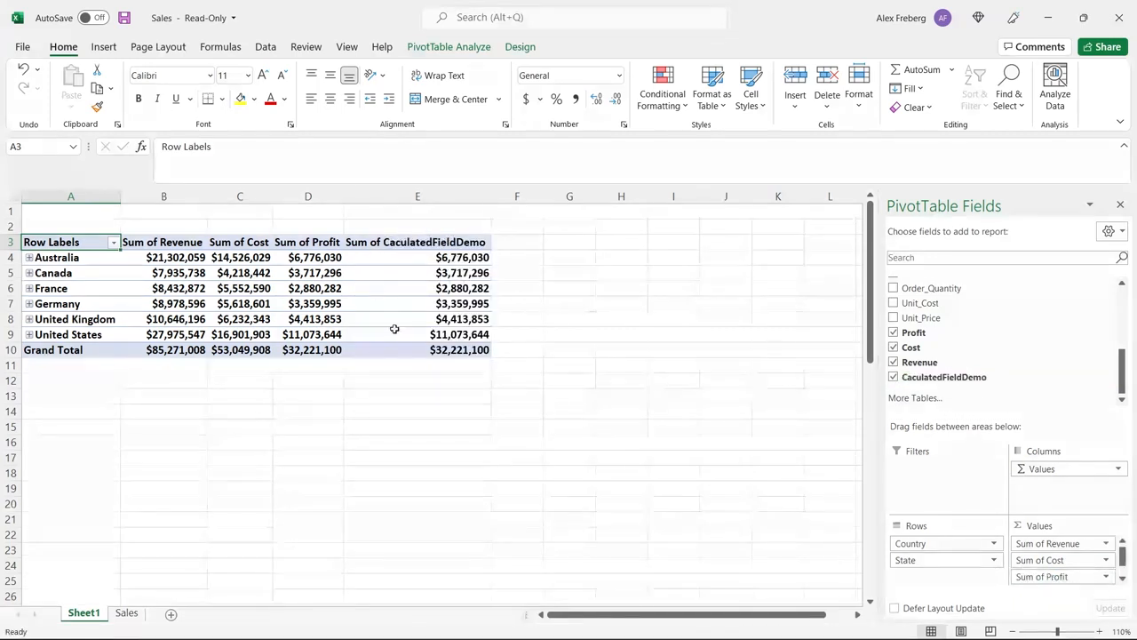
mouse_move(445, 334)
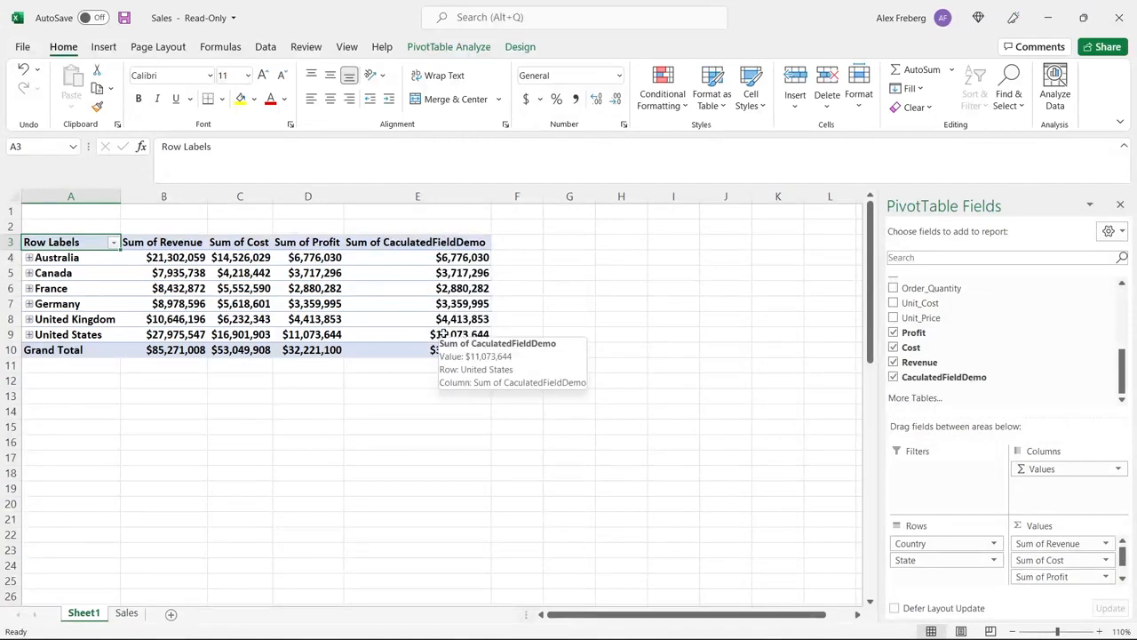
left_click(893, 377)
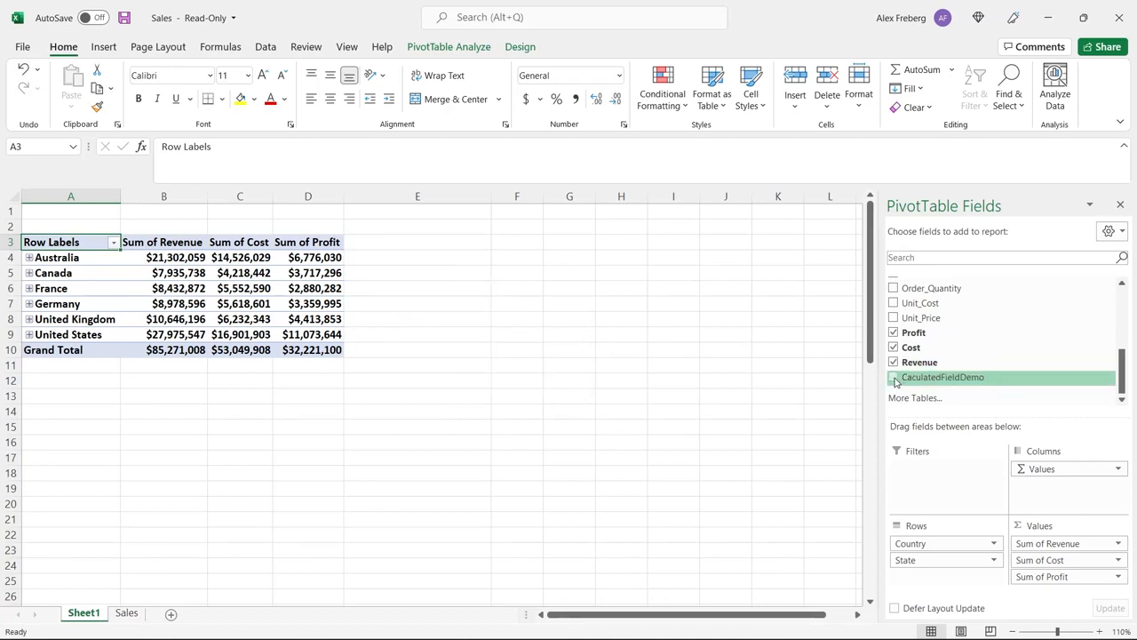
- Move Country from the PivotTable's rows to its filters and show only Australia
left_click(335, 350)
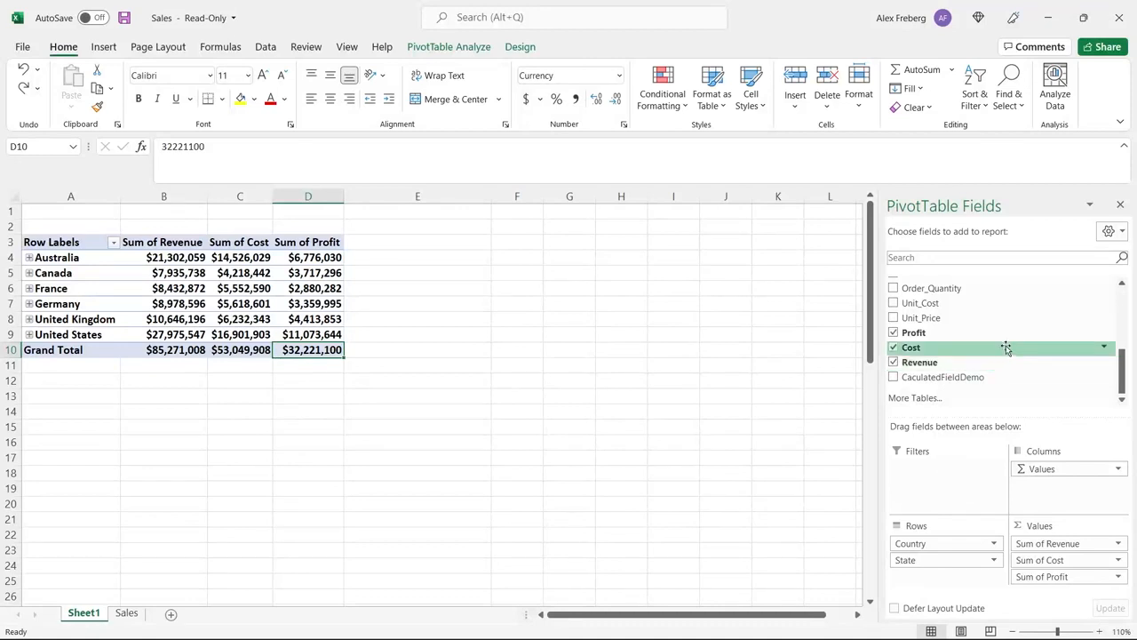
scroll(1006, 347, "up", 2)
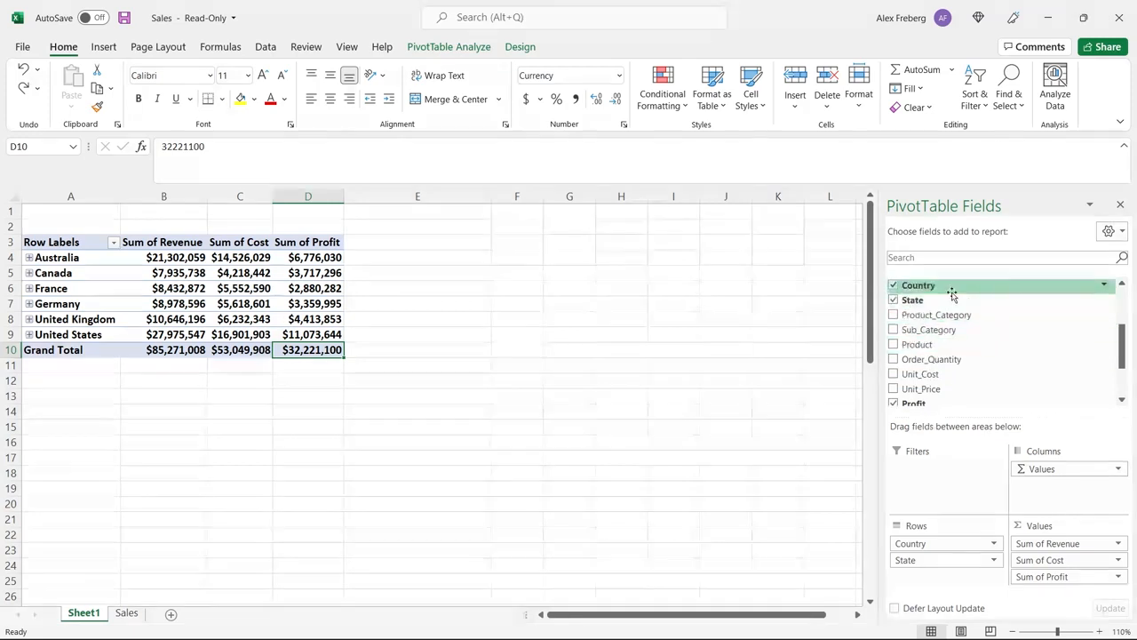
left_click_drag(959, 291, 949, 480)
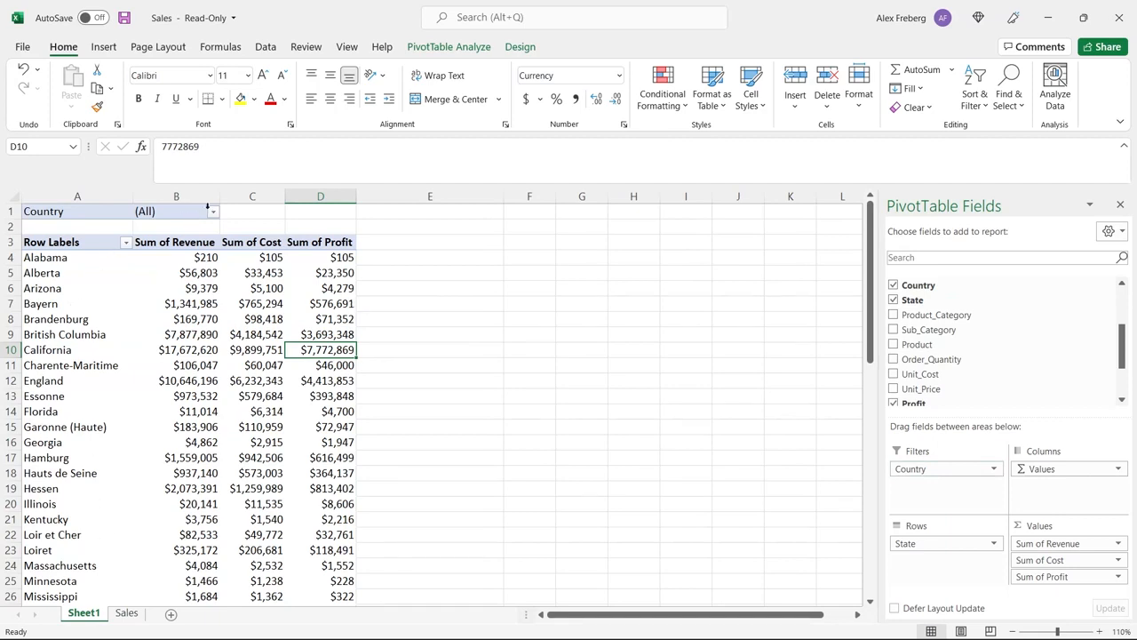
left_click(212, 211)
left_click(89, 259)
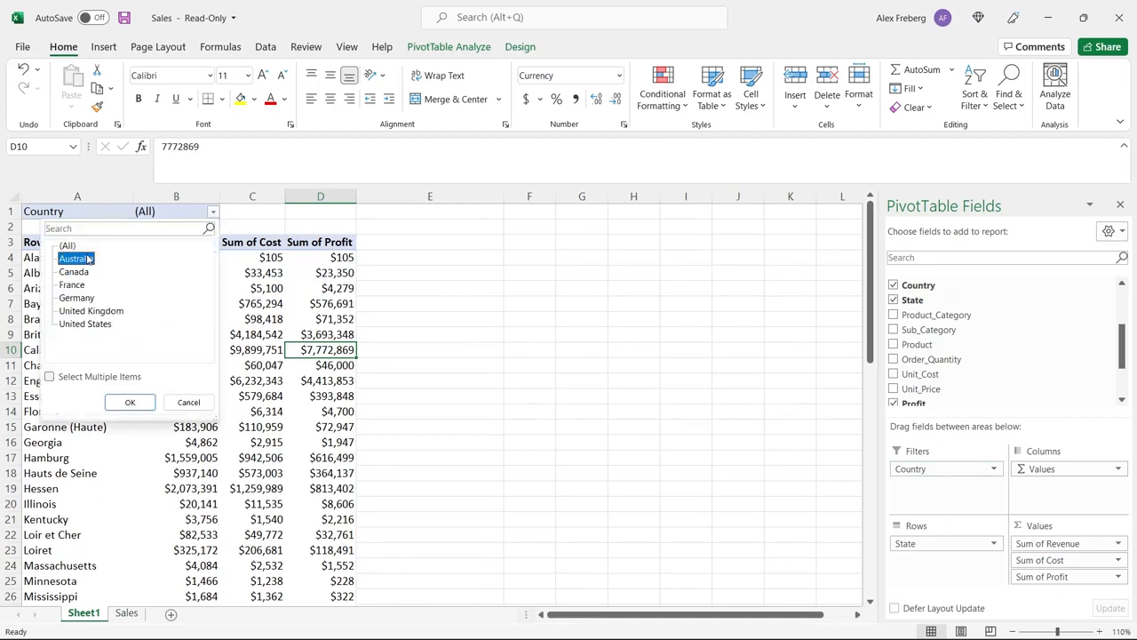
left_click(127, 402)
- Look over Australia's states, and undo the Australia filter and the move of Country to the filters
left_click_drag(55, 258, 81, 310)
key("ctrl+z")
key("ctrl+z")
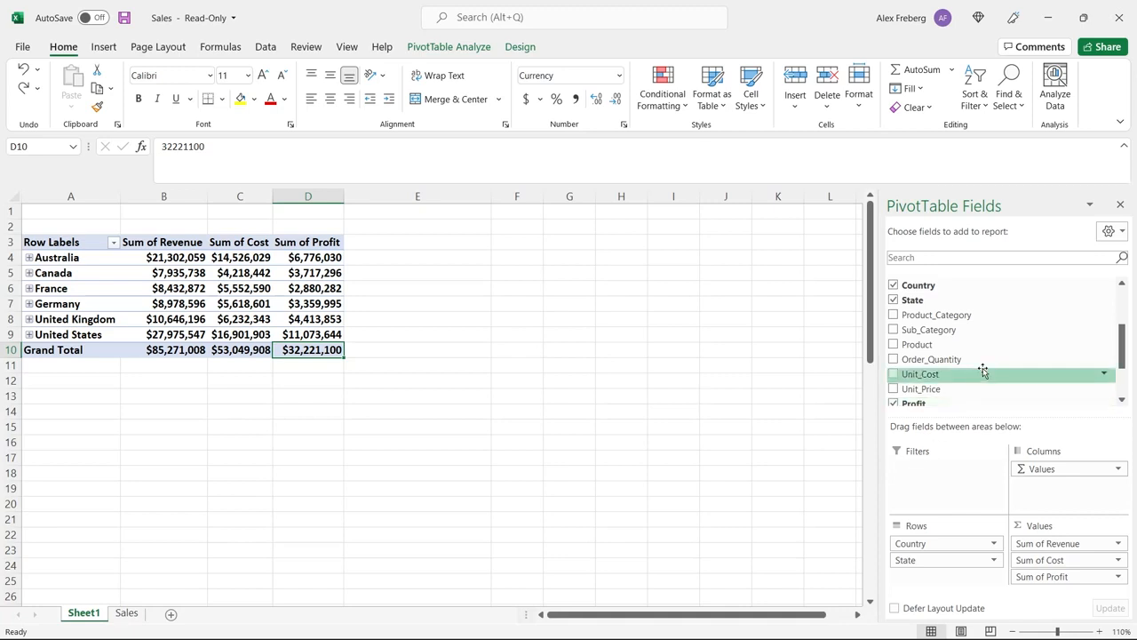
- Add Customer_Gender as a PivotTable filter and show only F
scroll(983, 371, "up", 1)
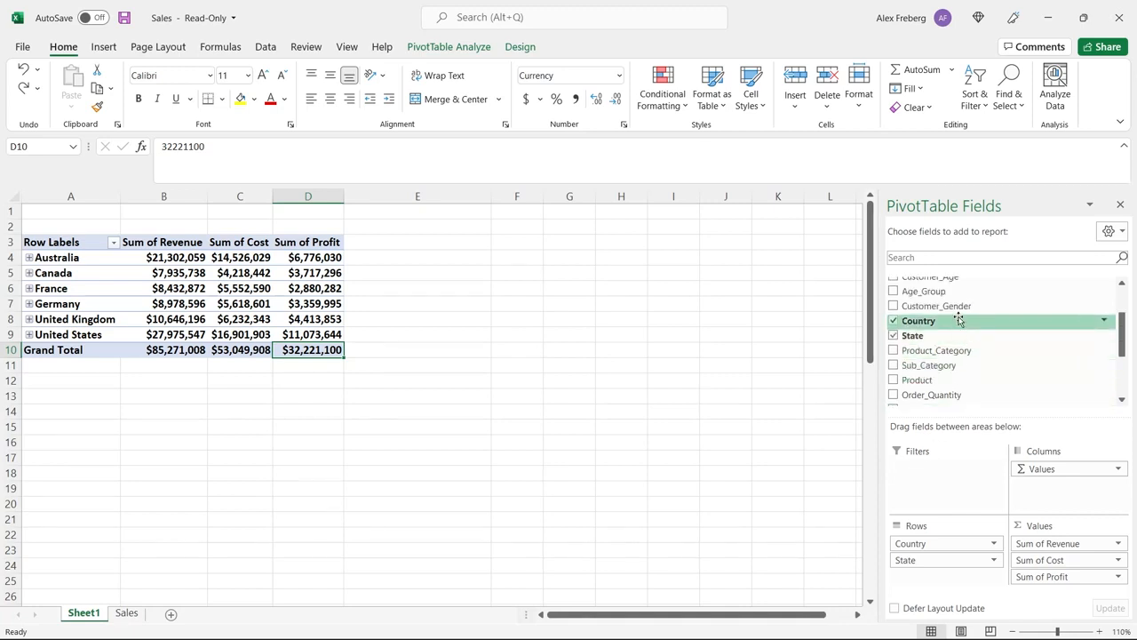
scroll(960, 322, "up", 1)
left_click_drag(977, 348, 961, 485)
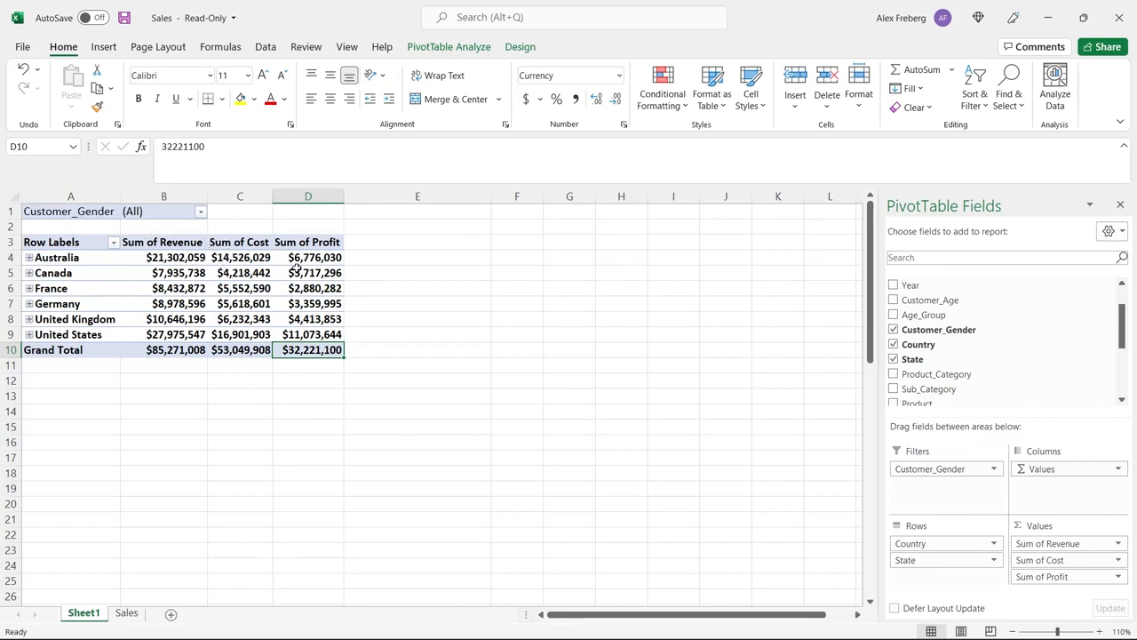
left_click(201, 213)
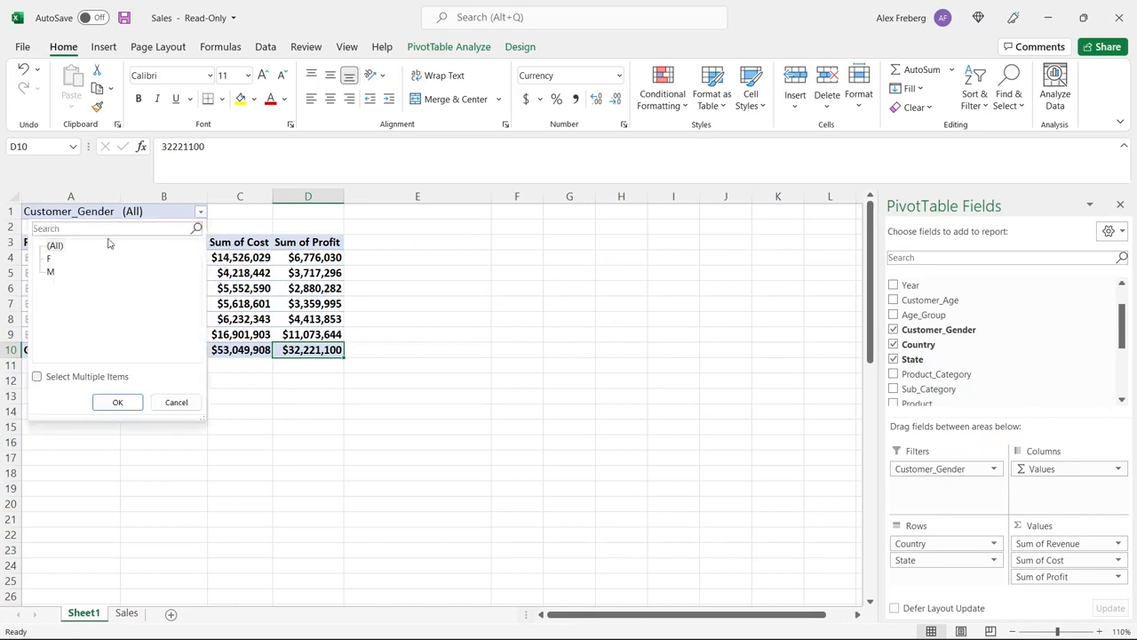
left_click(51, 259)
left_click(115, 402)
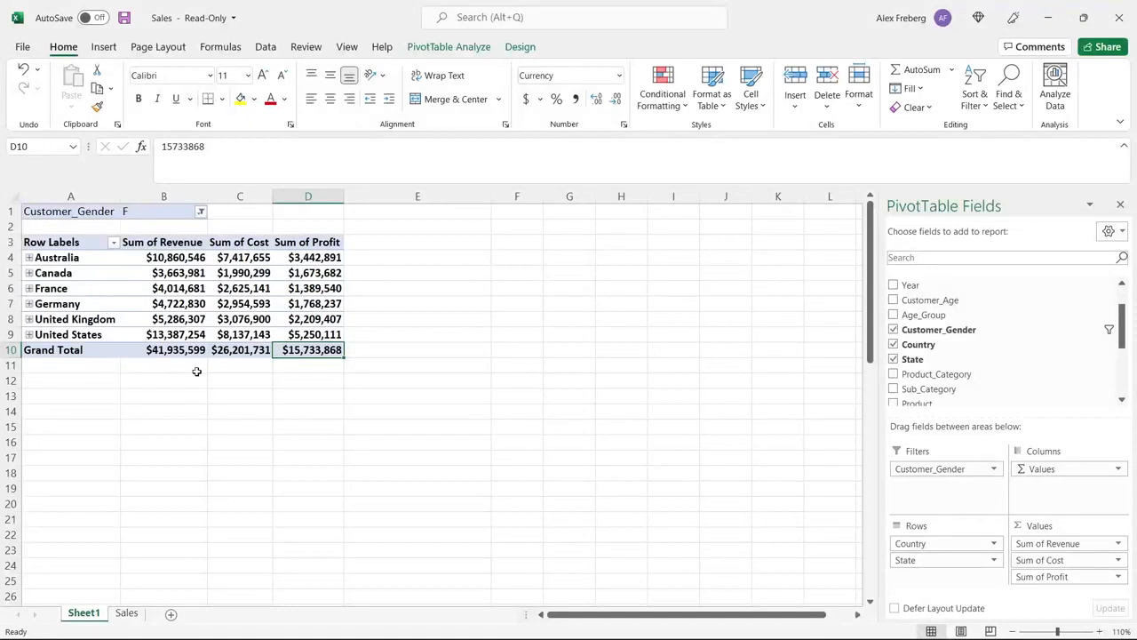
- Switch the Customer_Gender filter to M to compare the figures, and set it back to F
left_click(200, 211)
left_click(50, 272)
left_click(118, 402)
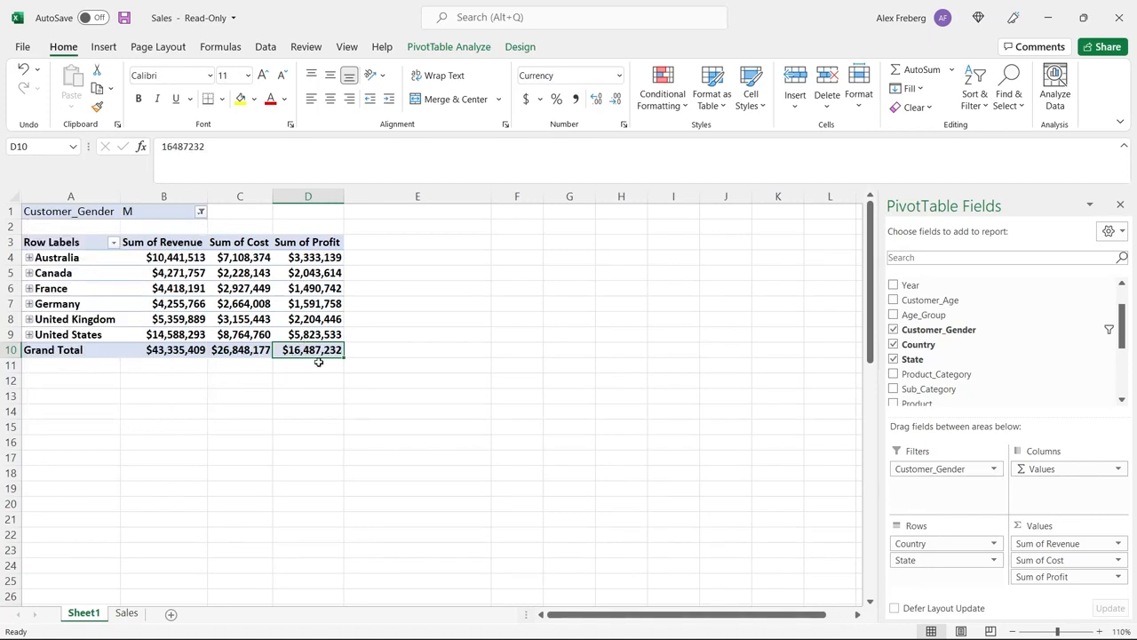
left_click(201, 212)
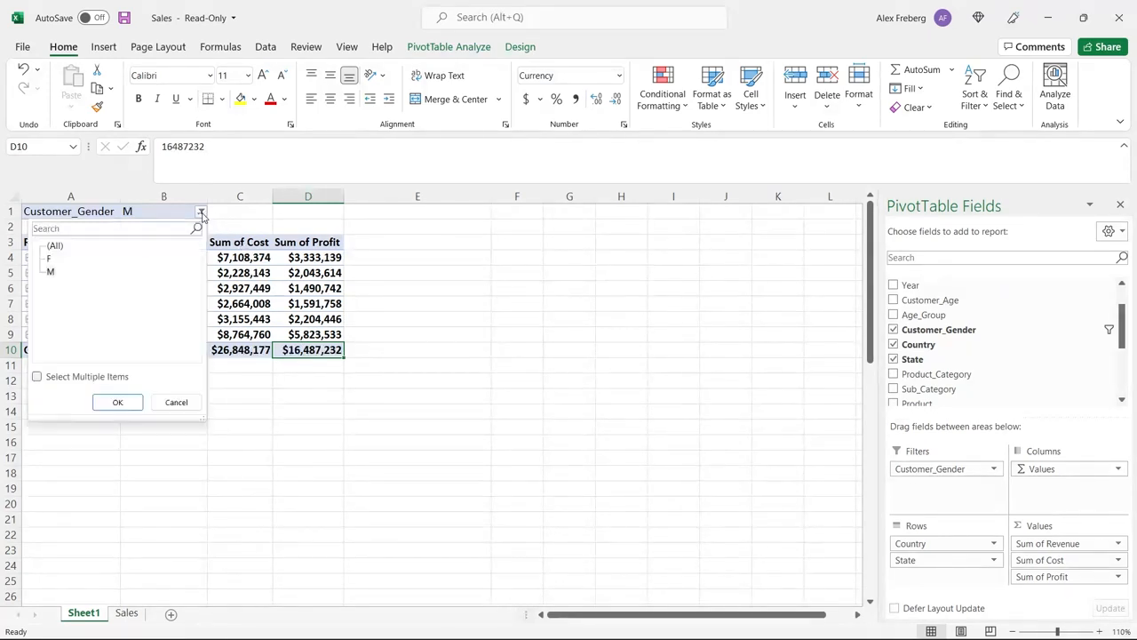
left_click(49, 258)
left_click(115, 401)
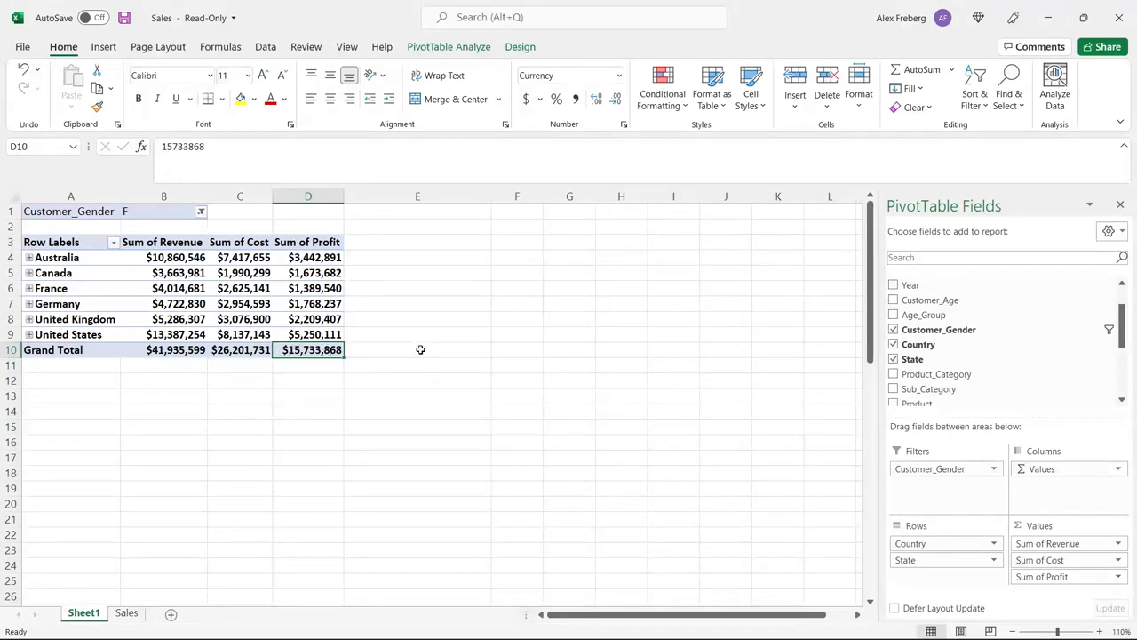
- Insert a second PivotTable at cell G3 of Sheet1, using the Sales sheet's range A1:R113037 as its source
left_click(569, 242)
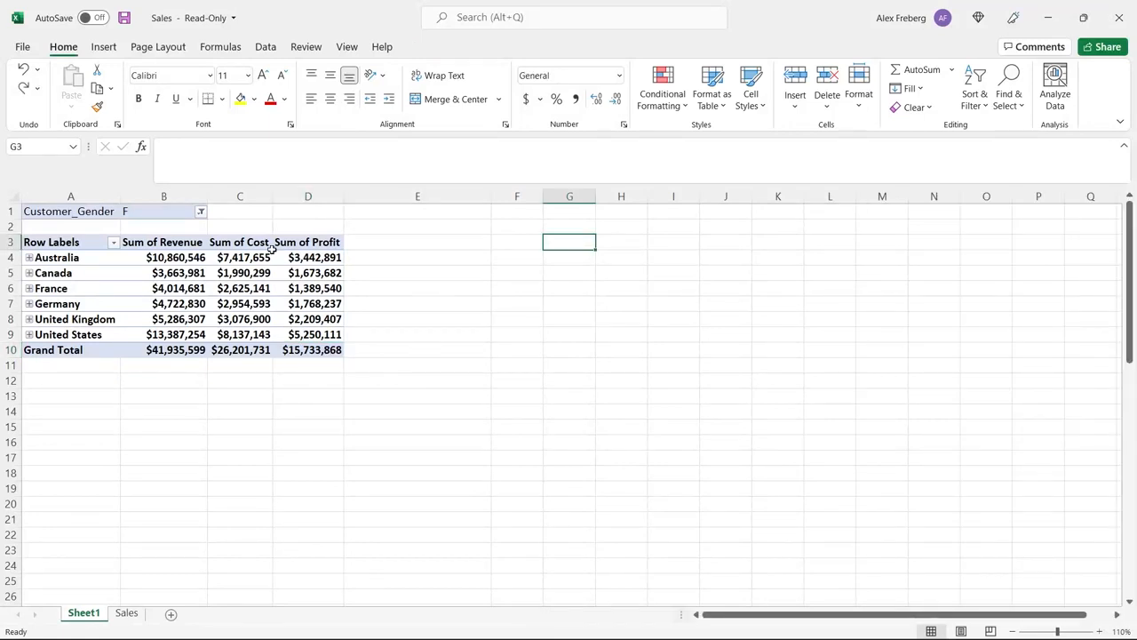
left_click(103, 46)
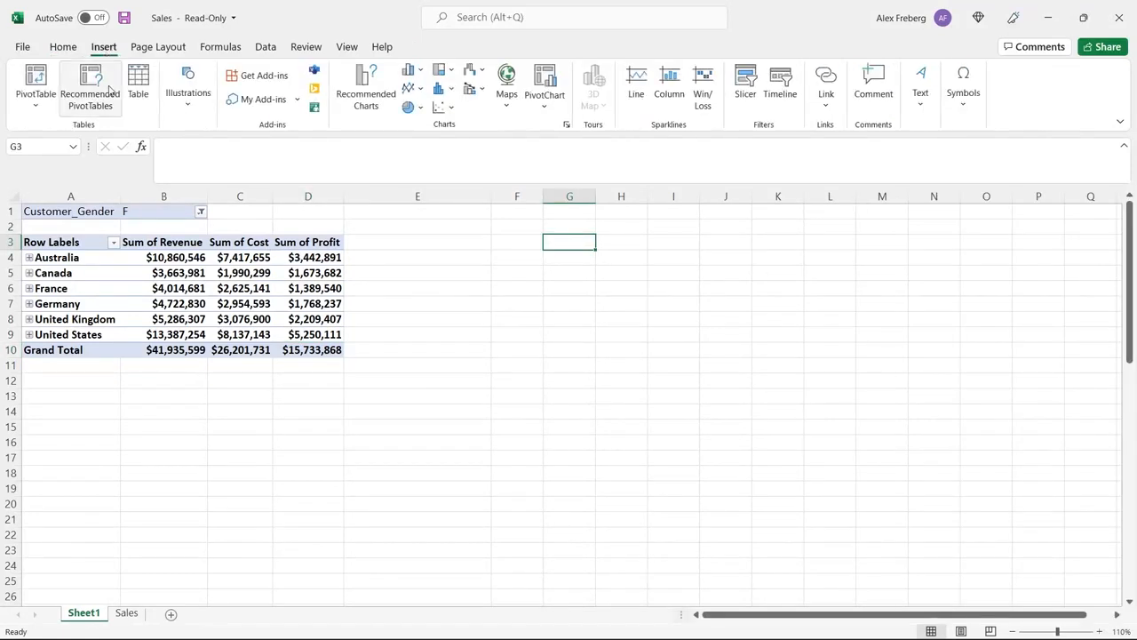
left_click(35, 78)
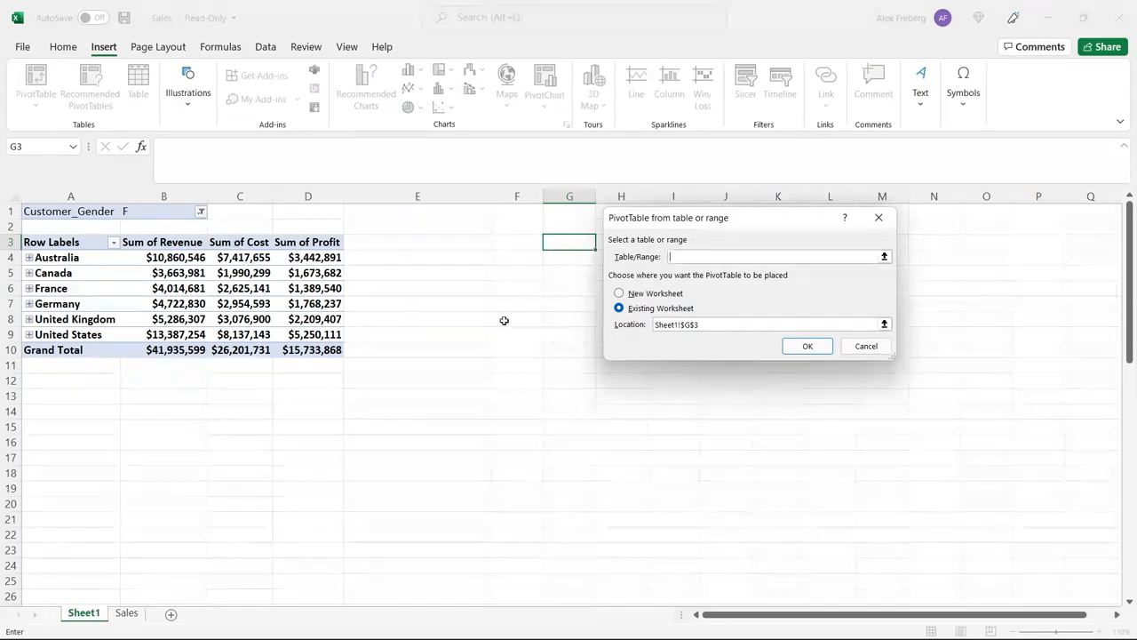
left_click(126, 612)
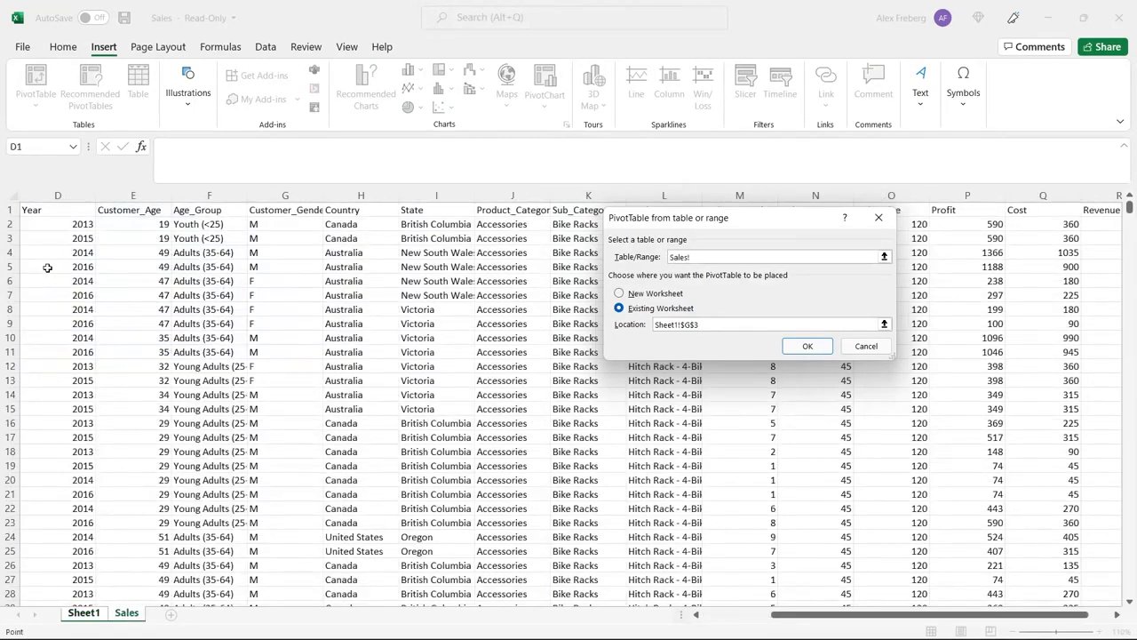
left_click(61, 210)
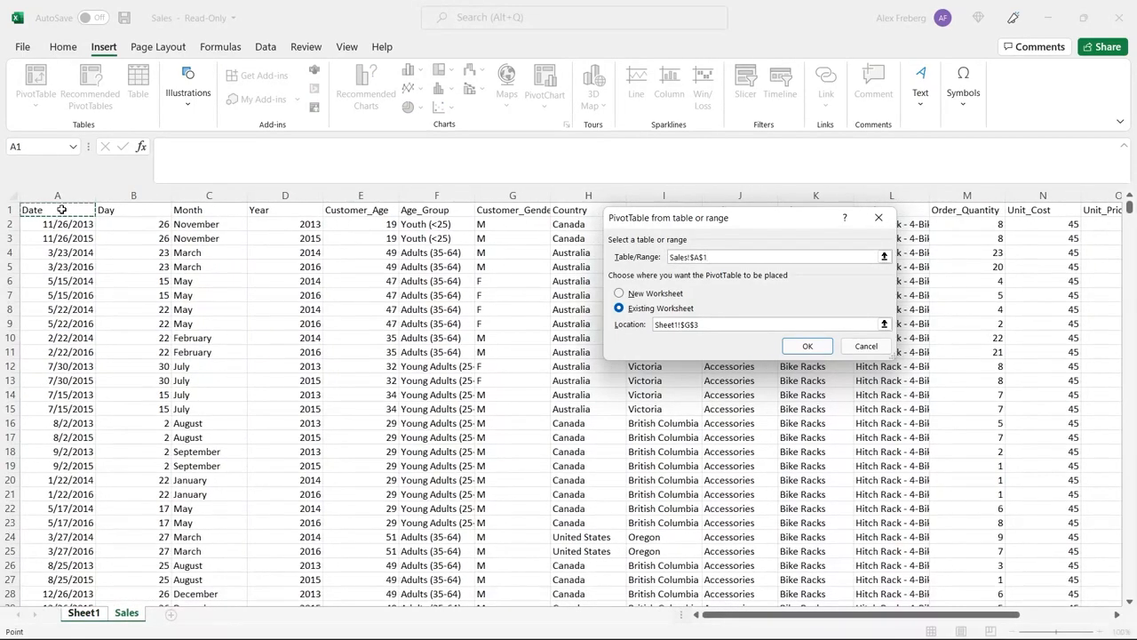
key("ctrl+shift+Right")
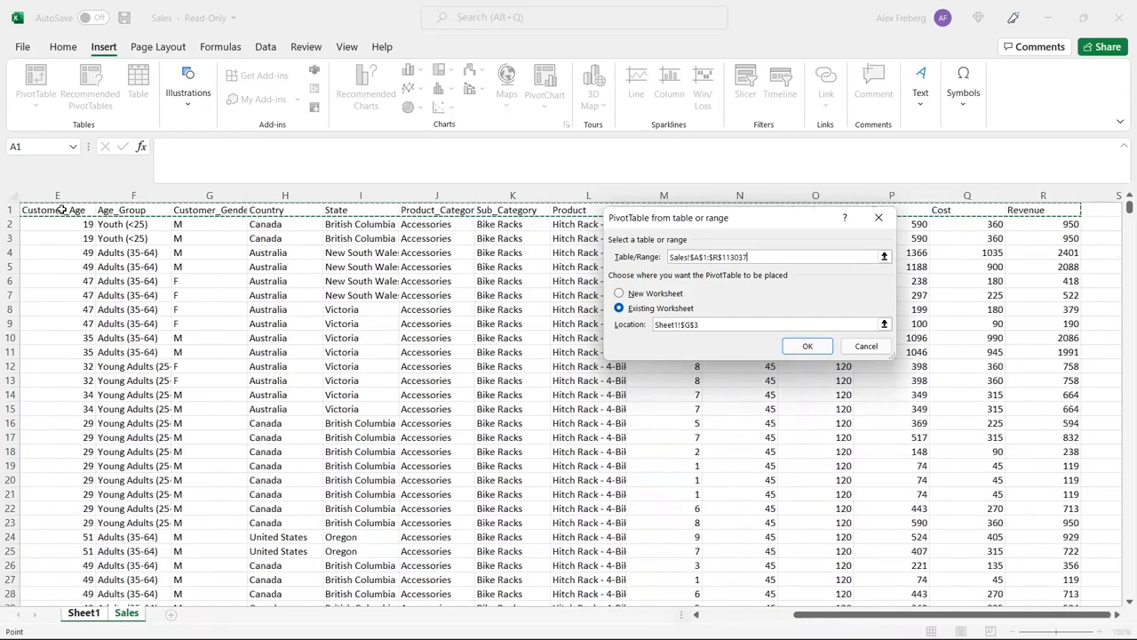
key("ctrl+shift+Down")
left_click(812, 348)
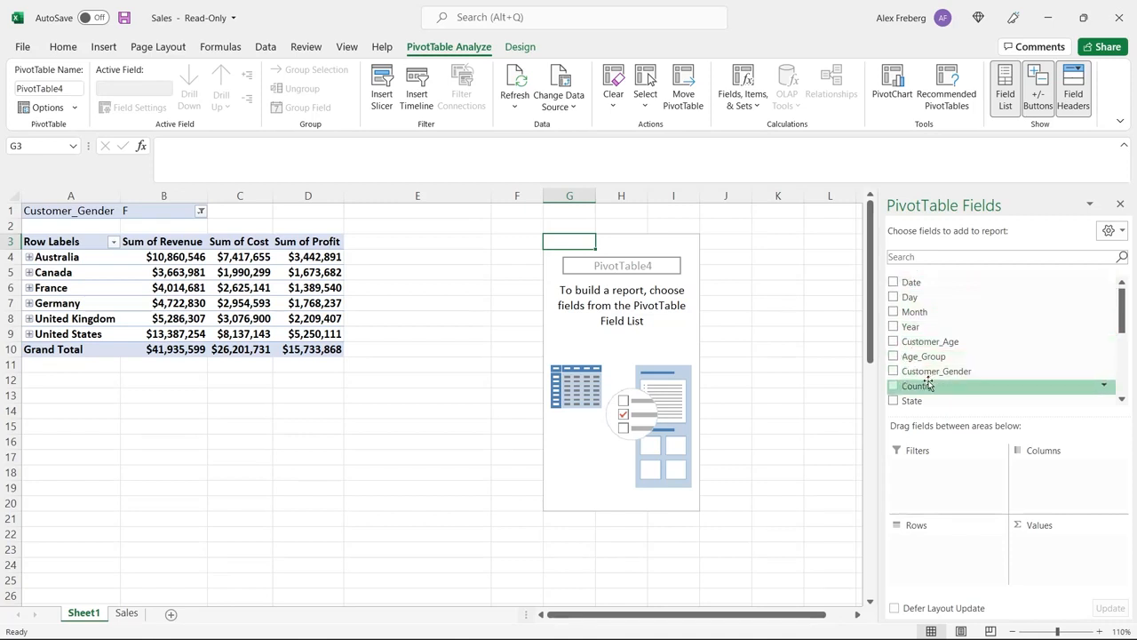
- Lay out the new PivotTable with Country in the rows, Year in the columns and Revenue as the summed value
left_click_drag(927, 383, 937, 544)
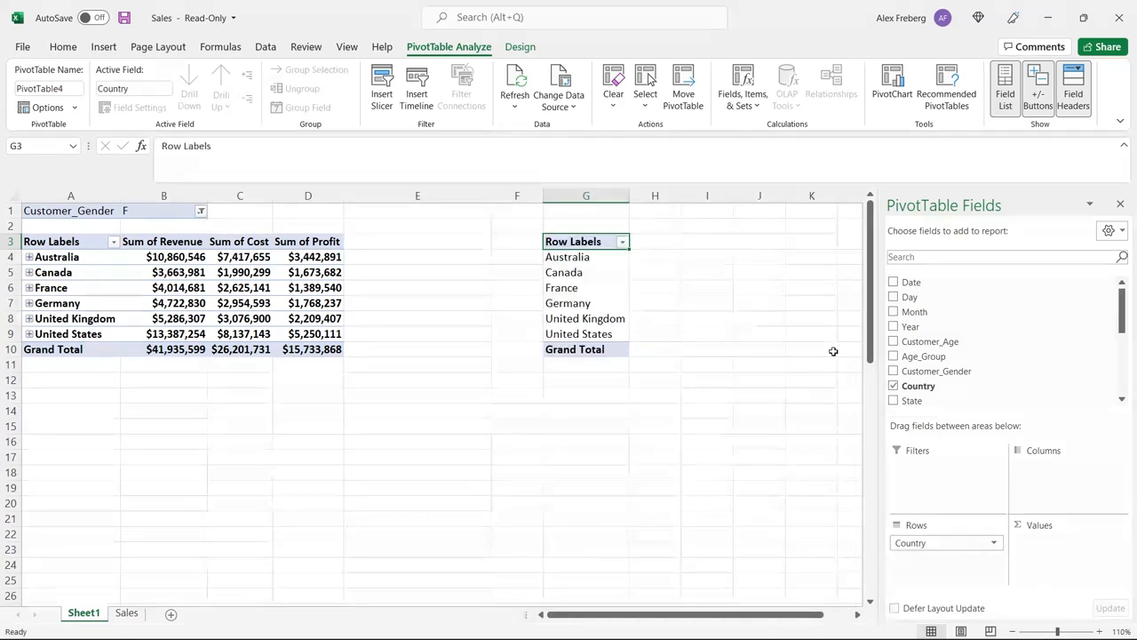
scroll(847, 337, "right", 3)
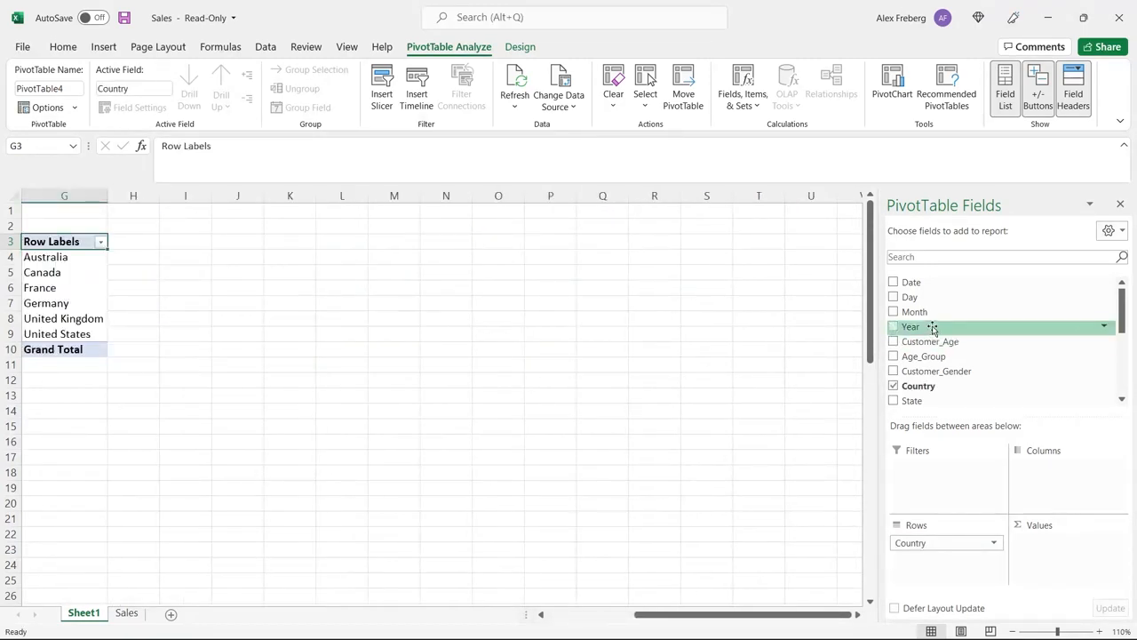
left_click(1098, 631)
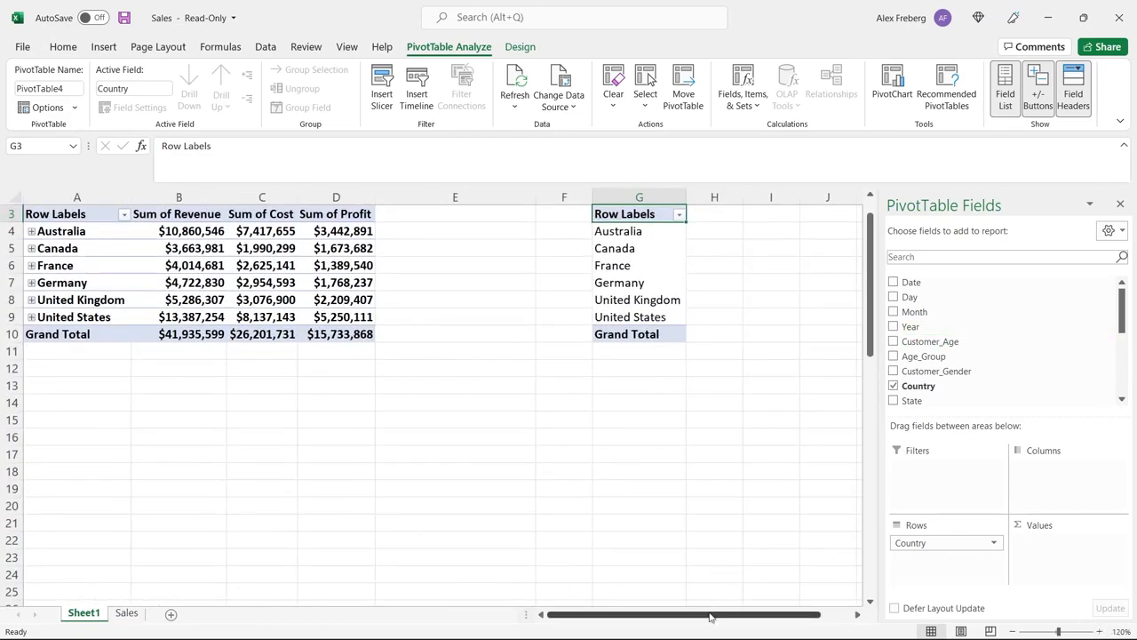
left_click_drag(857, 615, 858, 614)
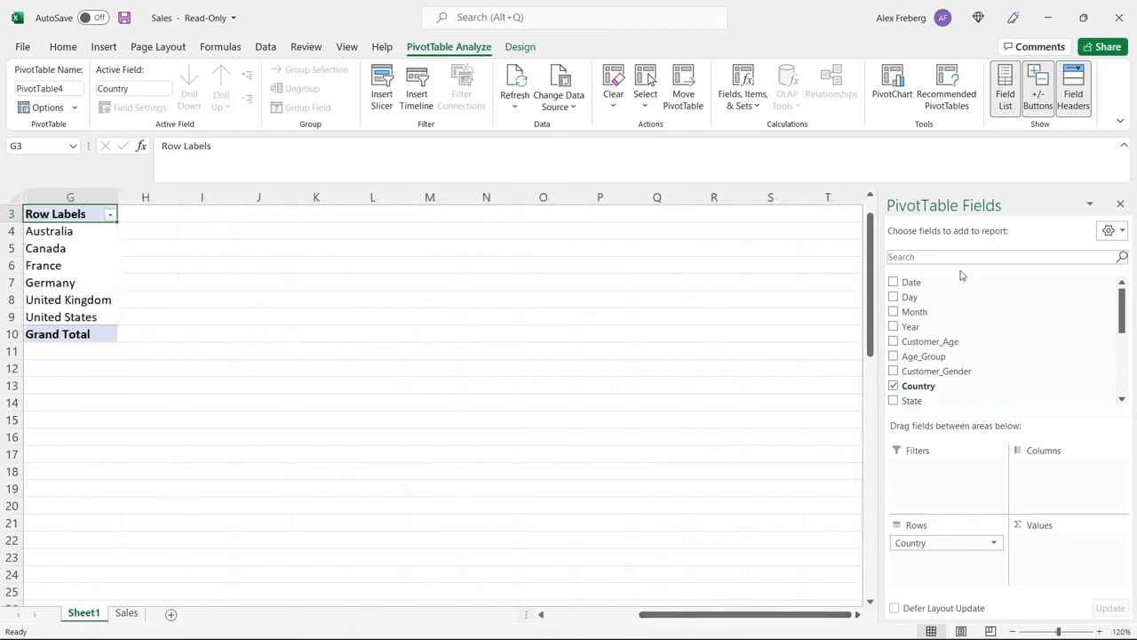
left_click_drag(942, 327, 1039, 472)
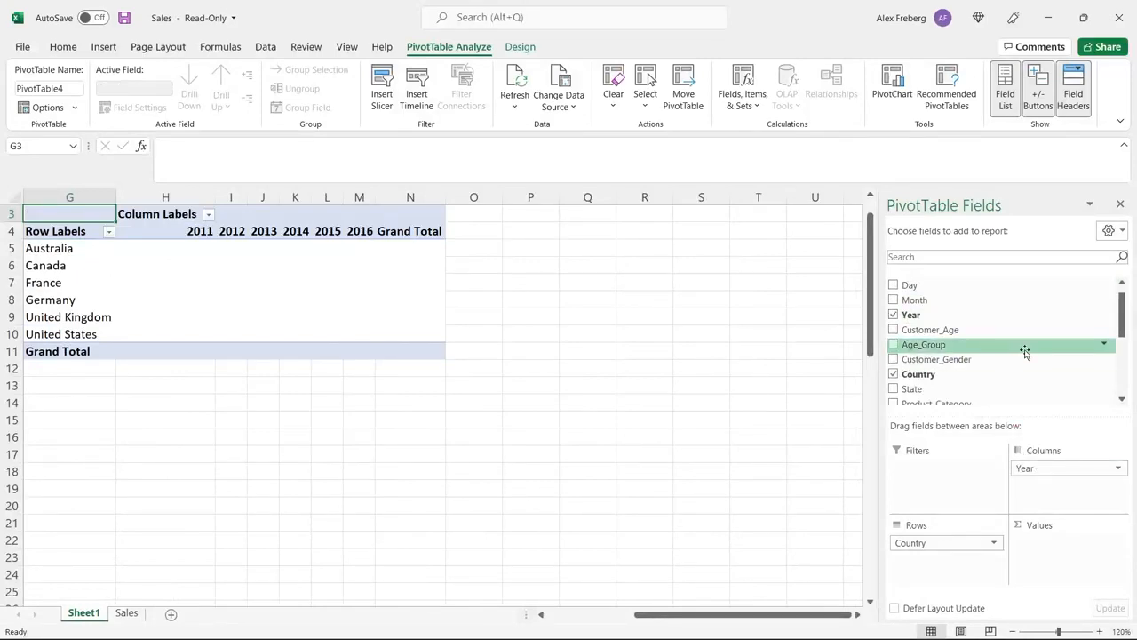
scroll(1024, 351, "down", 5)
left_click_drag(982, 365, 1066, 551)
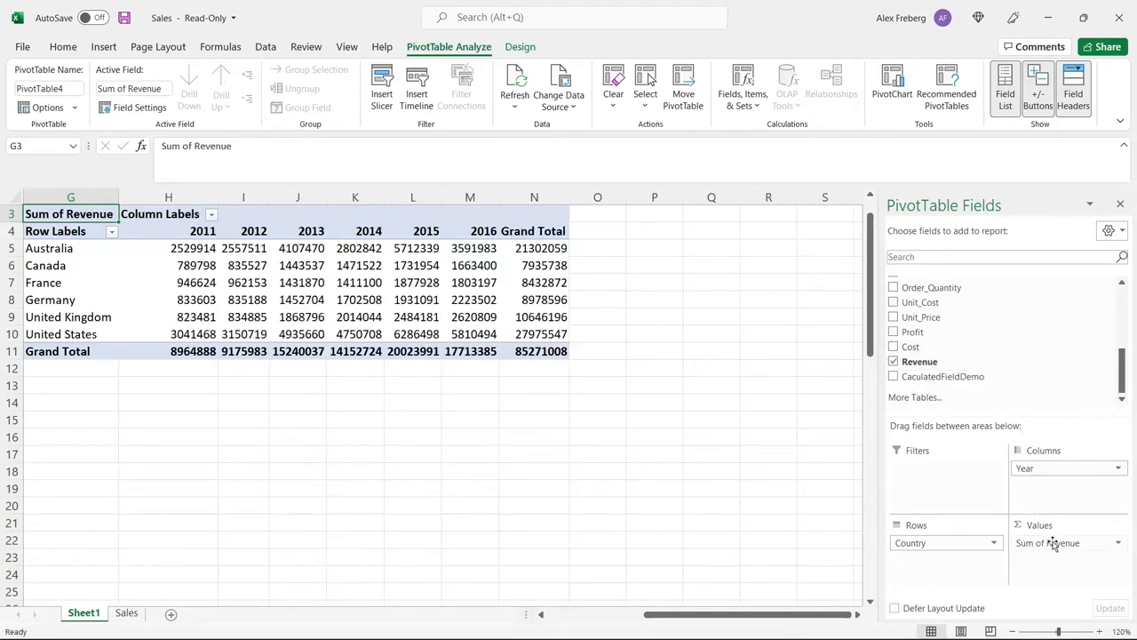
- Format the new PivotTable's revenue figures and grand totals in H5:N11 as Currency with no decimal places
left_click_drag(197, 248, 533, 351)
left_click(64, 47)
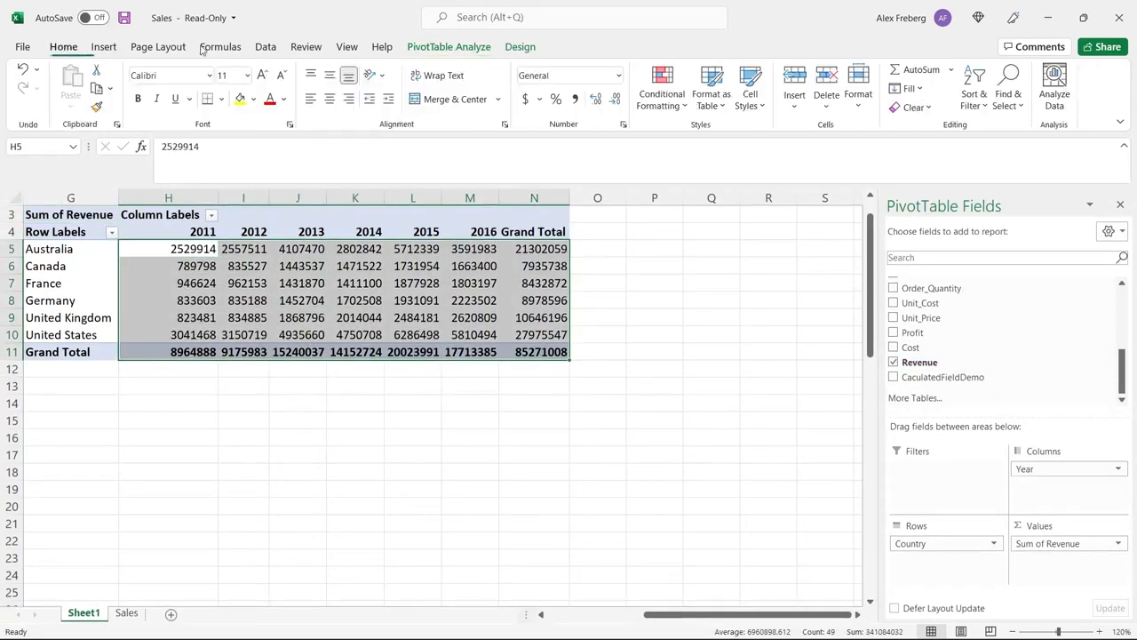
left_click(620, 75)
left_click(610, 169)
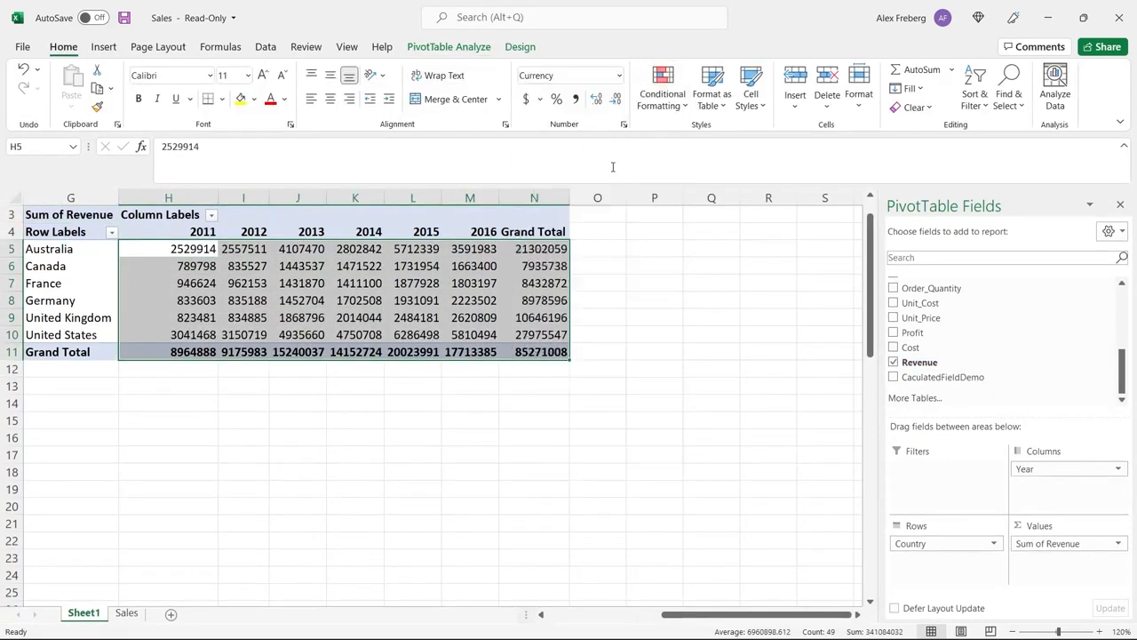
left_click(616, 101)
left_click(616, 100)
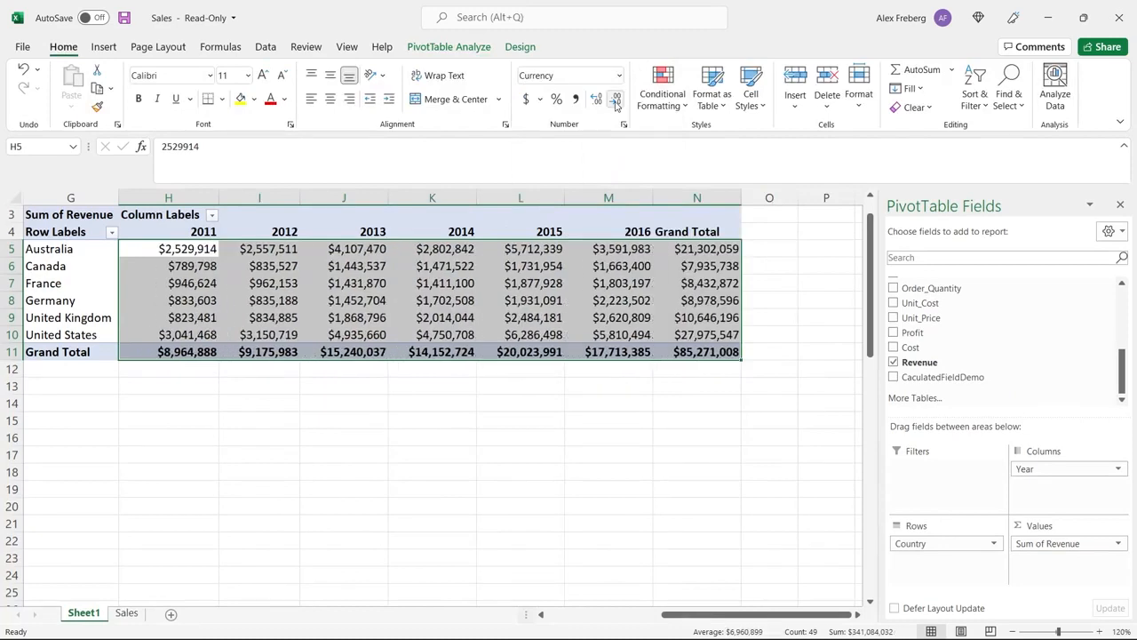
left_click(558, 421)
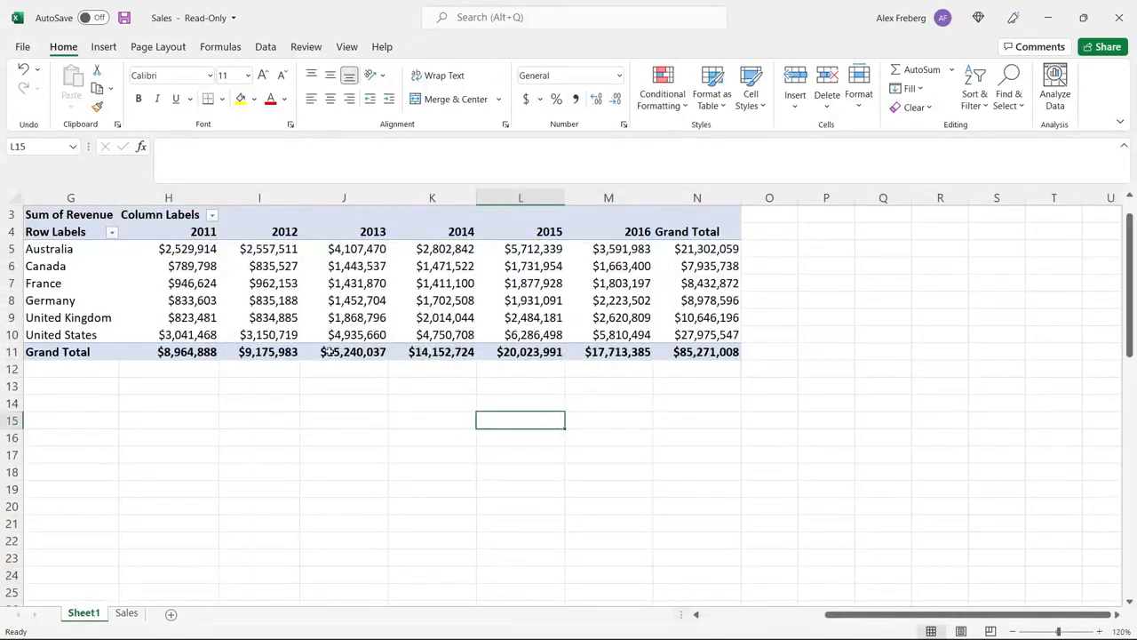
- Examine the overall revenue total and compare Australia's yearly revenue with the other countries' figures for 2015
left_click(695, 349)
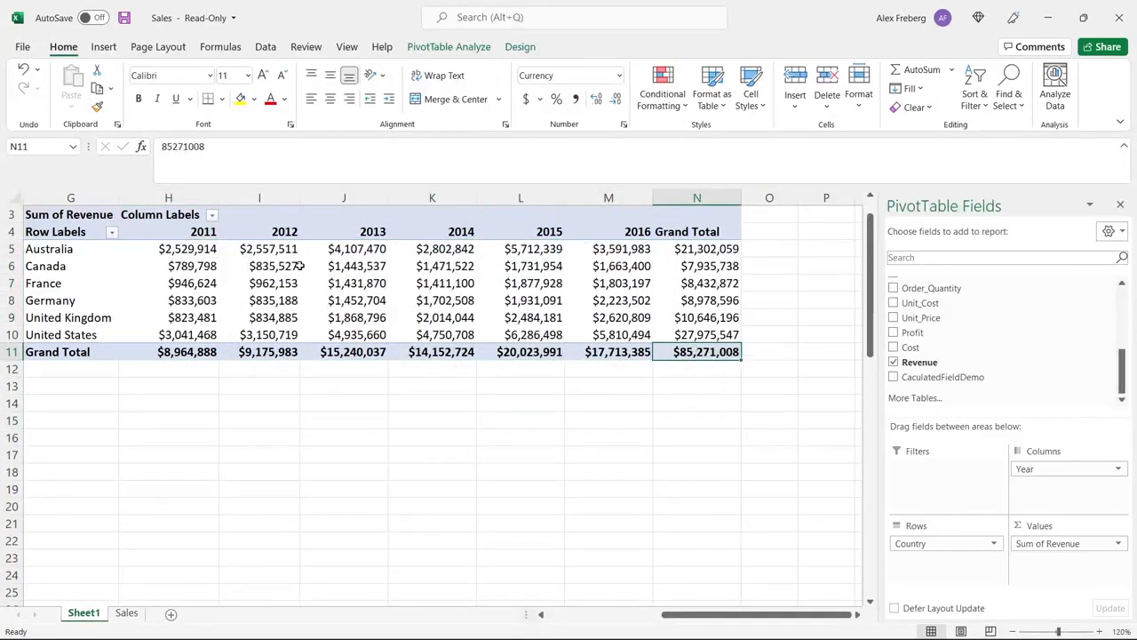
left_click(106, 240)
left_click(188, 249)
left_click(297, 249)
left_click(348, 250)
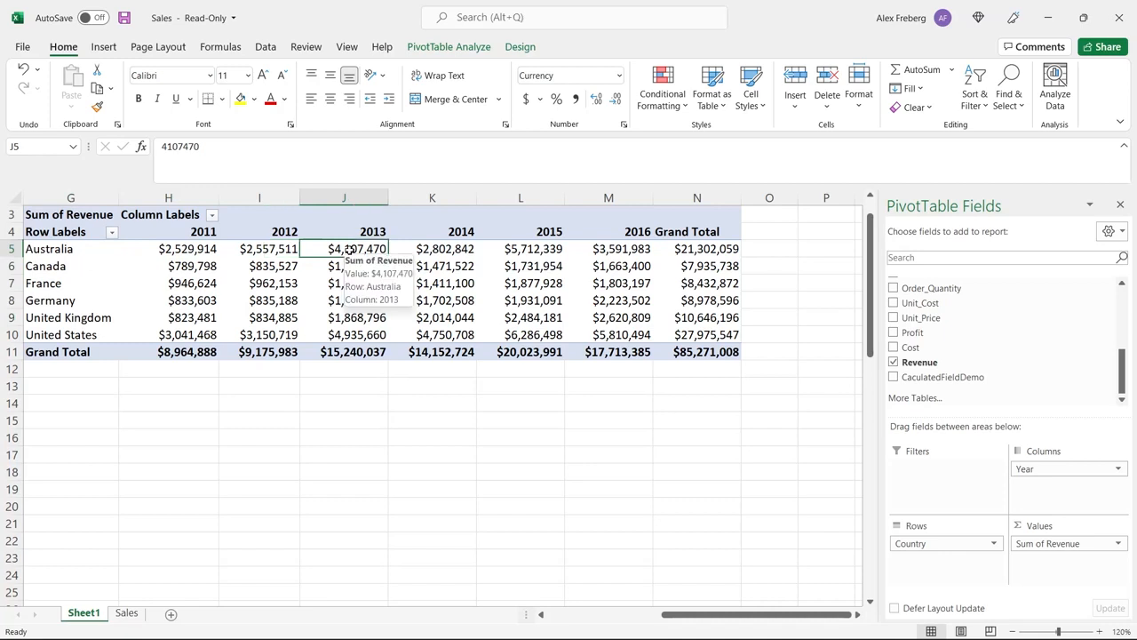
left_click(529, 250)
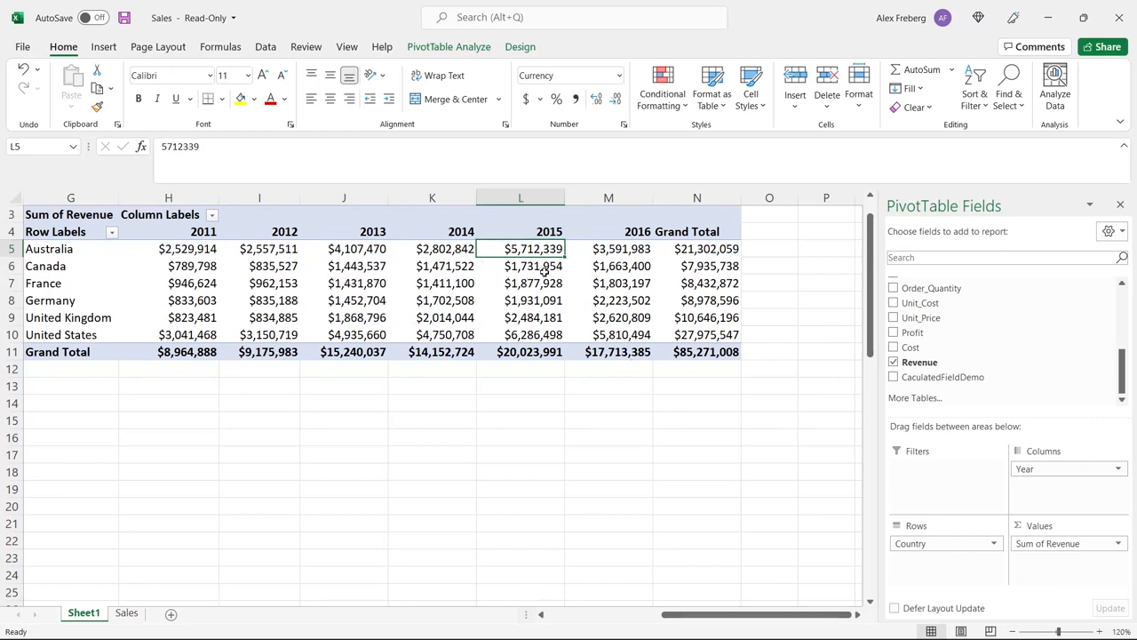
mouse_move(531, 326)
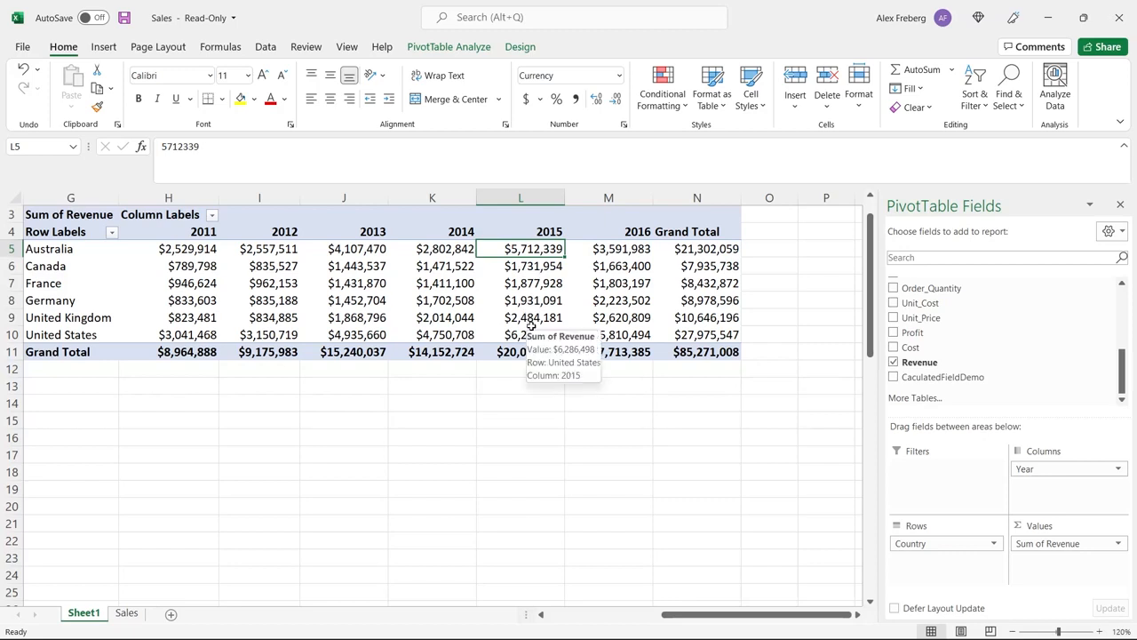